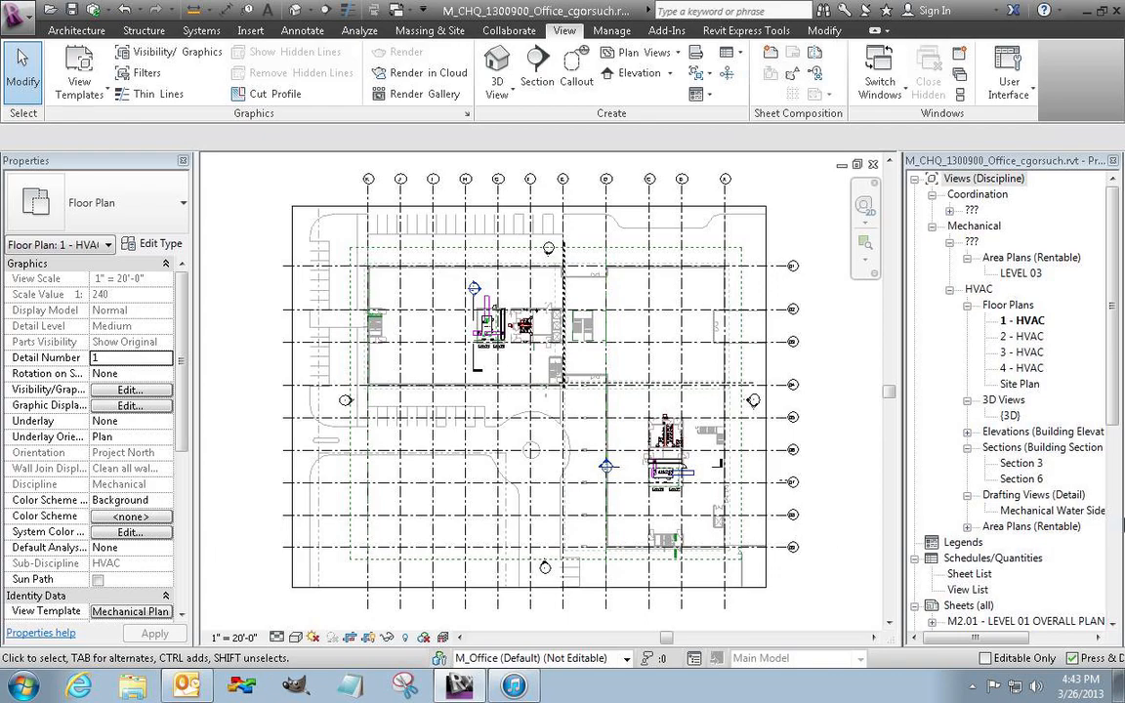
Step: Examine the name and workset of the Section B and Section A scope boxes in the 1 - HVAC floor plan
left_click(949, 243)
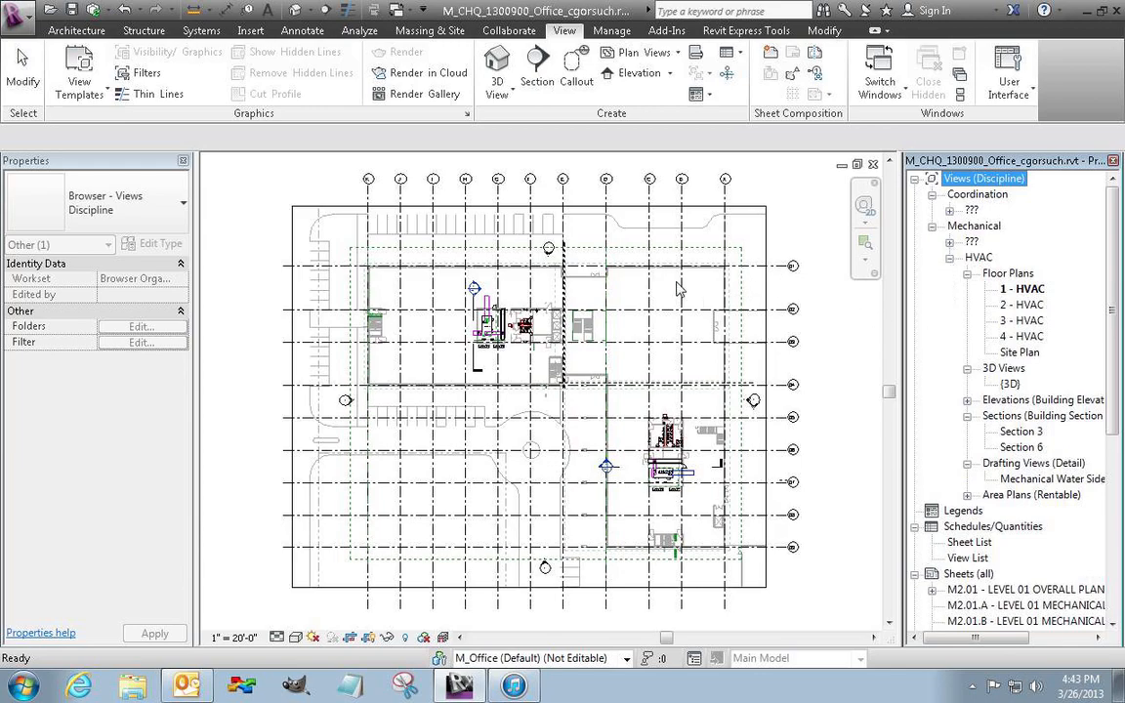
left_click(614, 265)
scroll(681, 288, "up", 5)
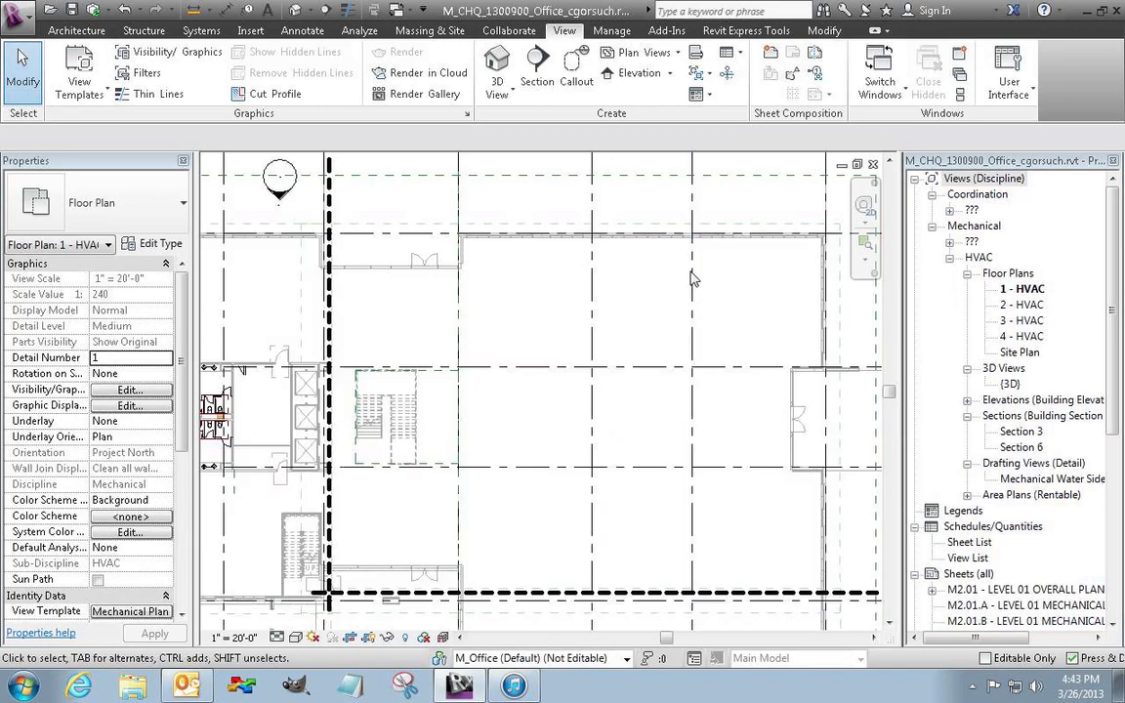
left_click(770, 230)
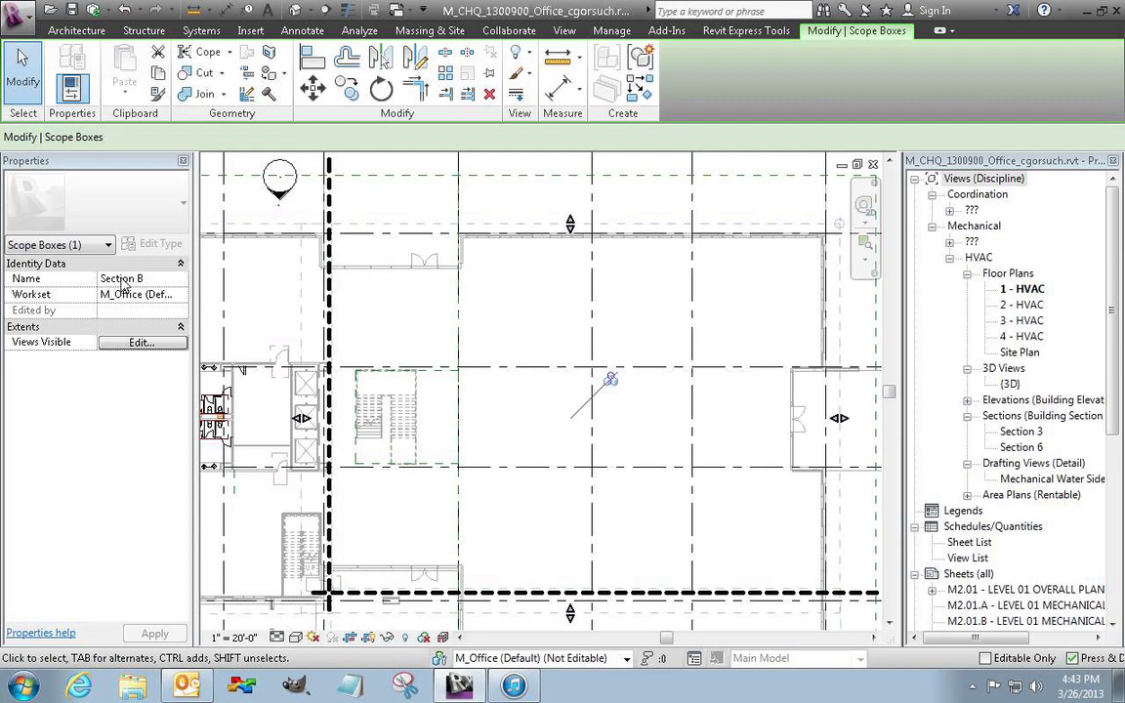
left_click(238, 200)
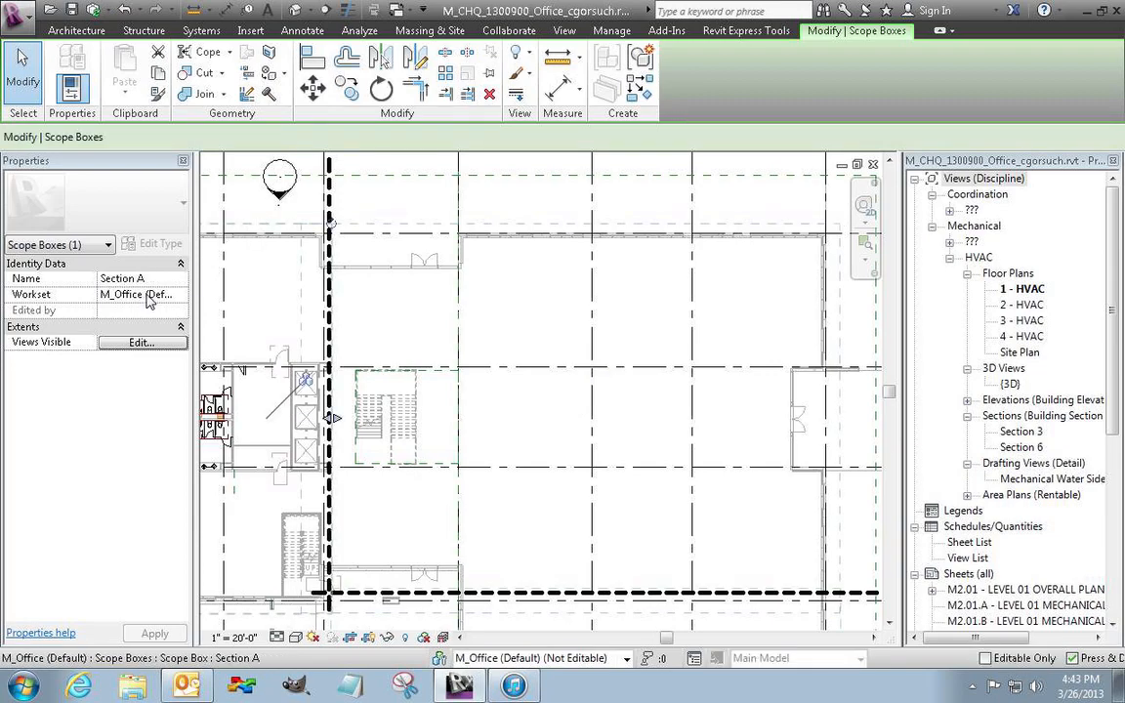
middle_click_drag(515, 382, 529, 322)
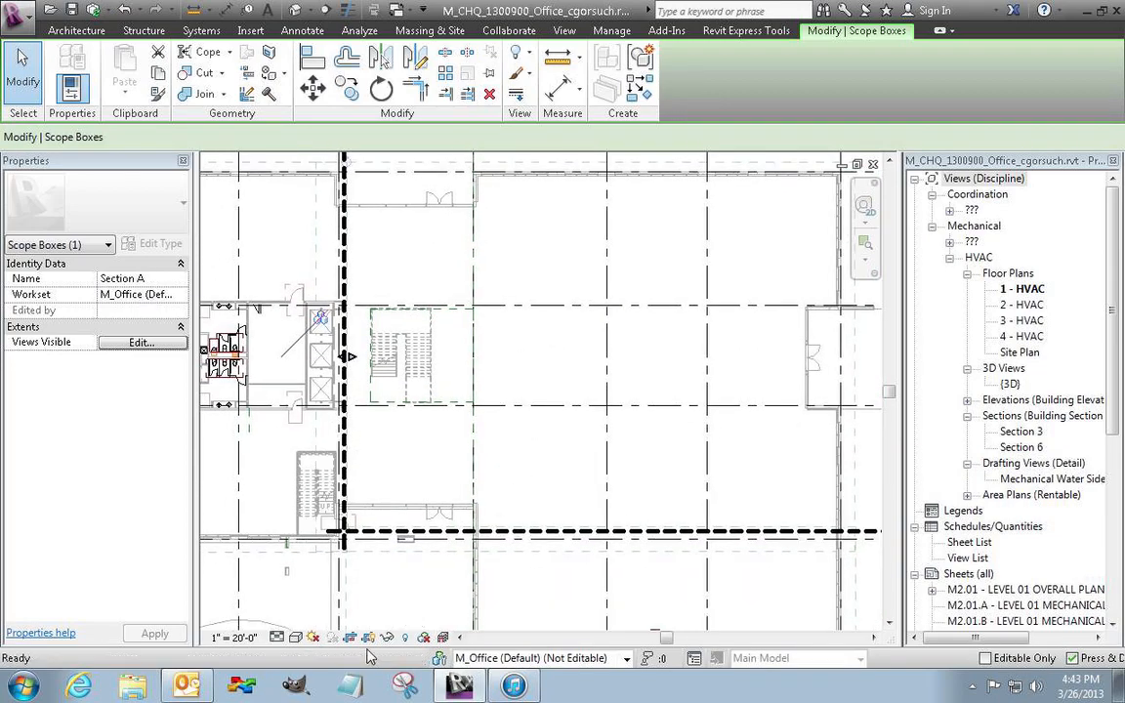
Step: Assign the Section A, Section B and Section C scope boxes together to the M_Office (Levels and Grids) workset
left_click(348, 590)
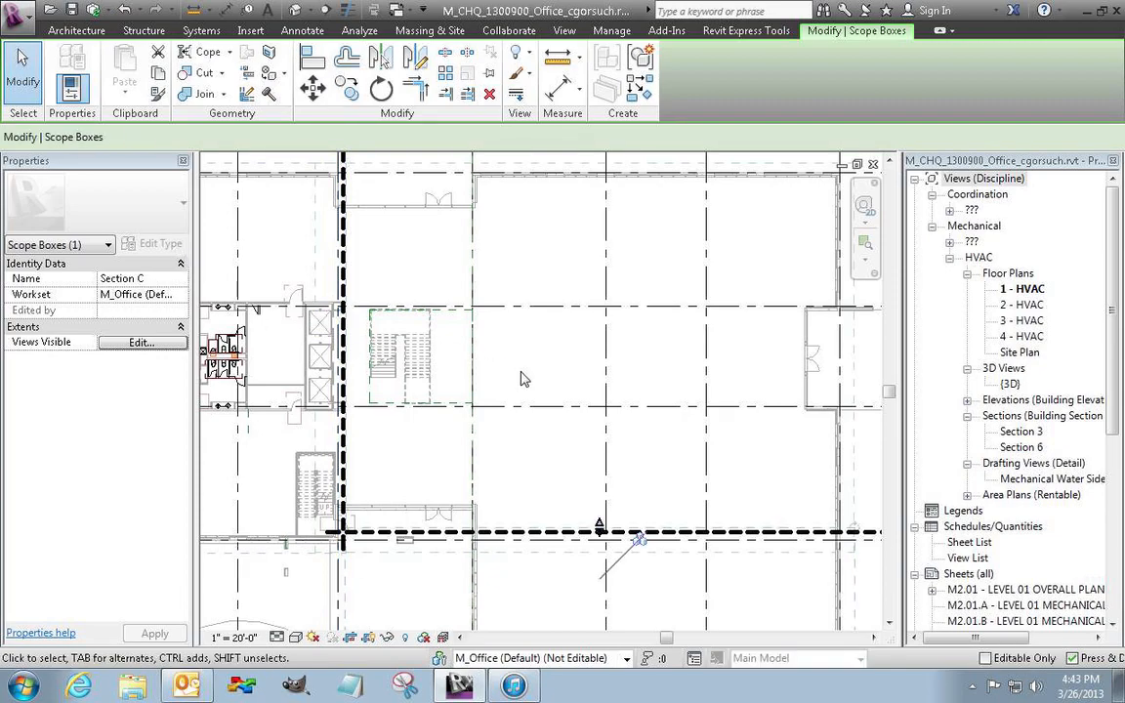
left_click(525, 555, "ctrl")
left_click(258, 553, "ctrl")
left_click(168, 294)
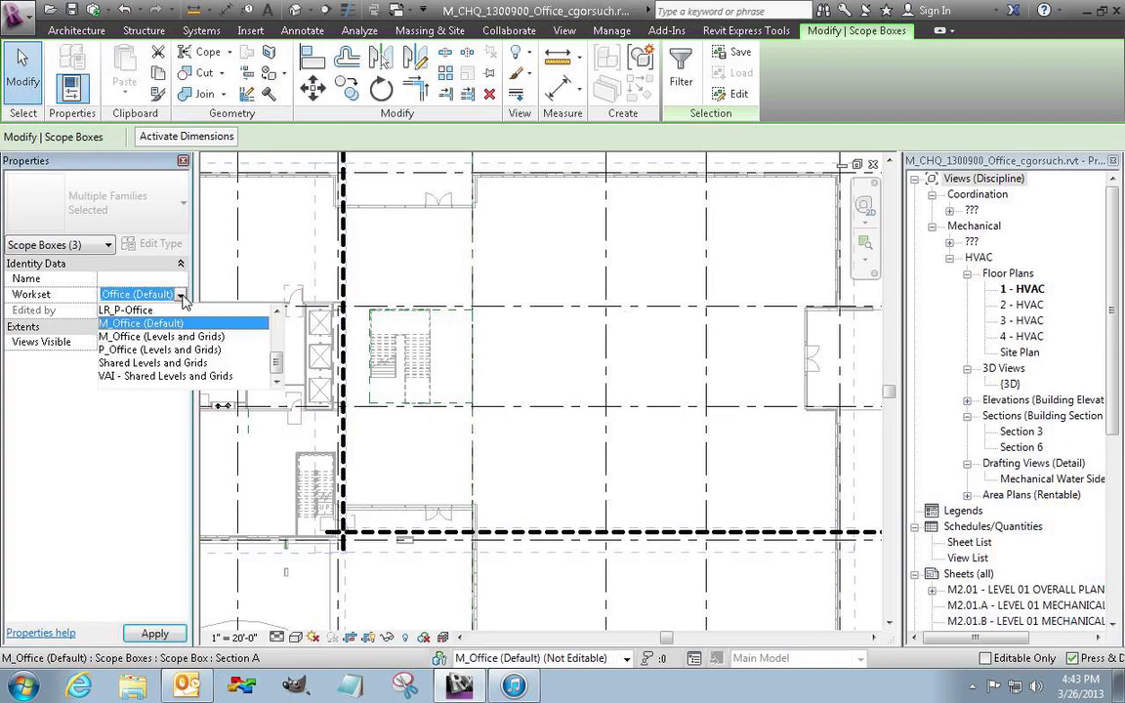
left_click(176, 337)
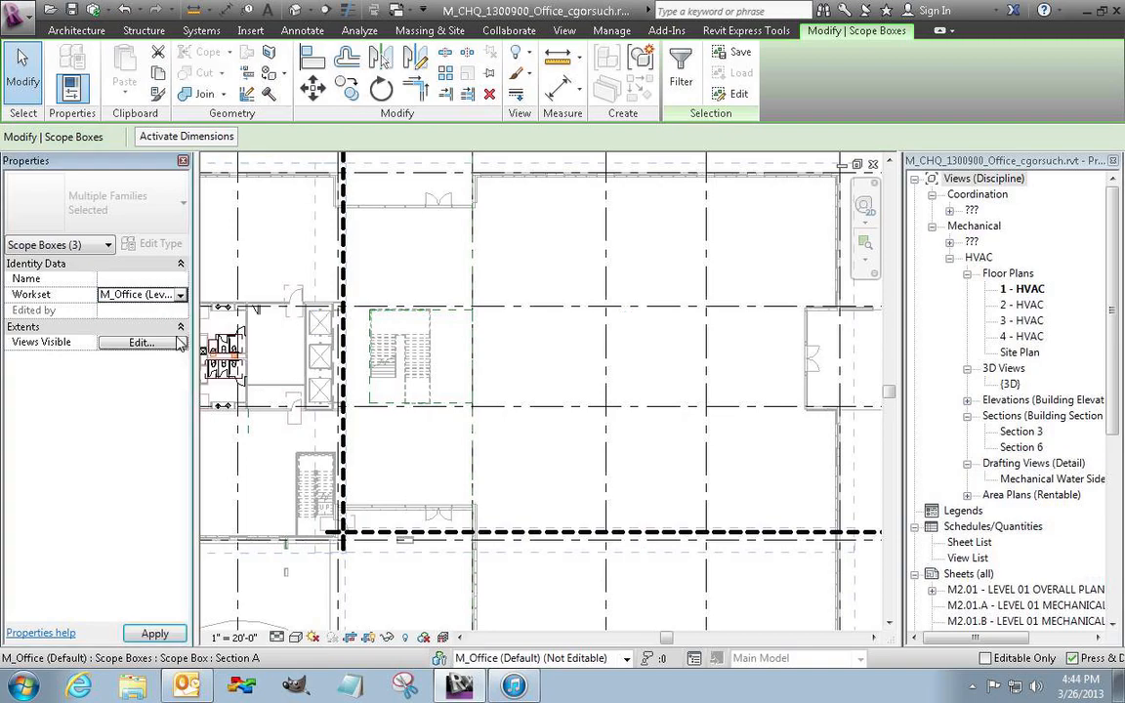
left_click(553, 357)
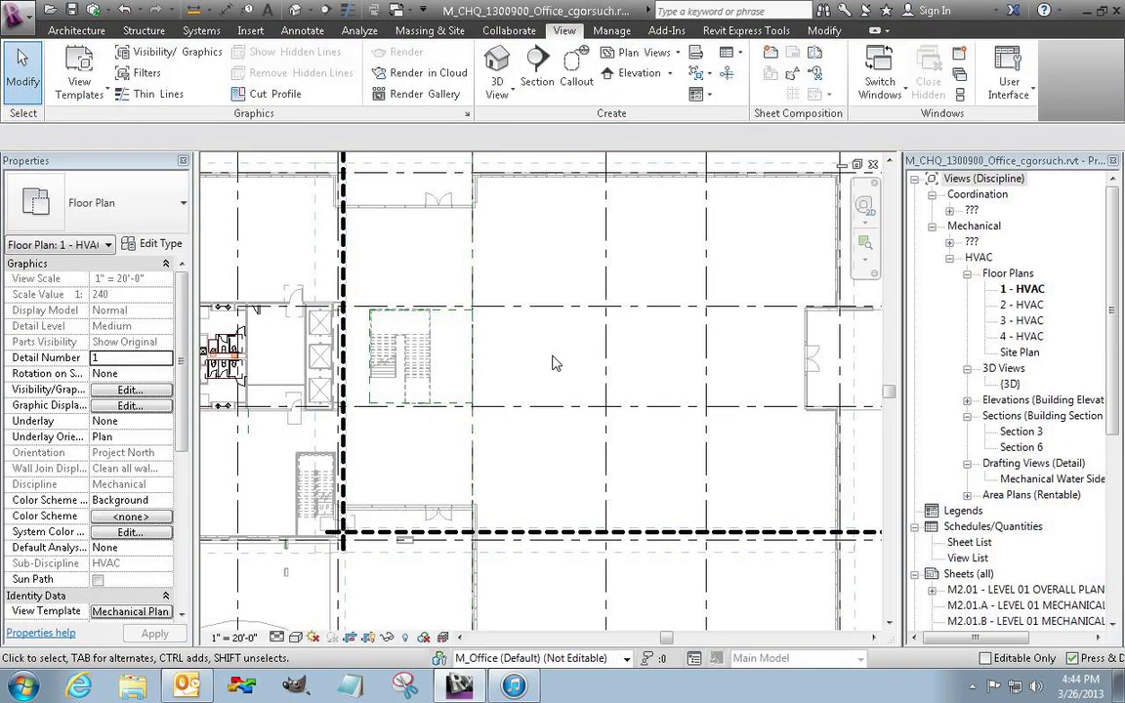
Step: Duplicate the 1 - HVAC floor plan view as an independent copy without detailing
scroll(553, 357, "up", 1)
scroll(552, 363, "down", 4)
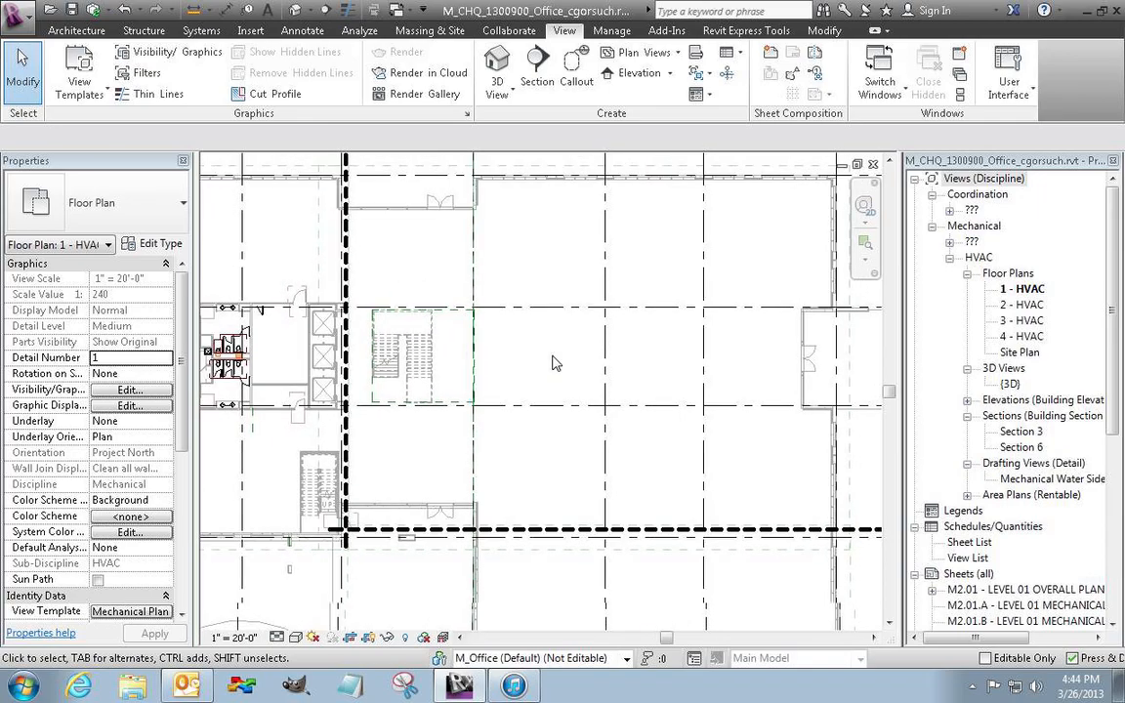
middle_click_drag(553, 371, 623, 375)
scroll(623, 375, "down", 2)
scroll(616, 359, "up", 2)
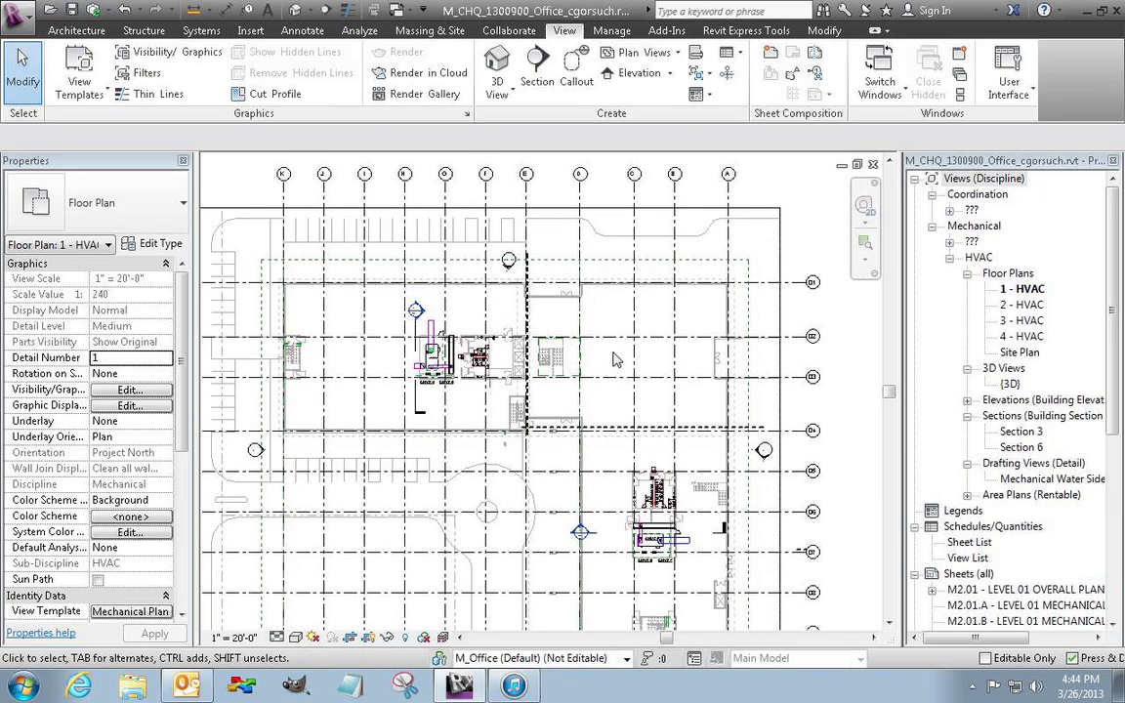
right_click(1036, 289)
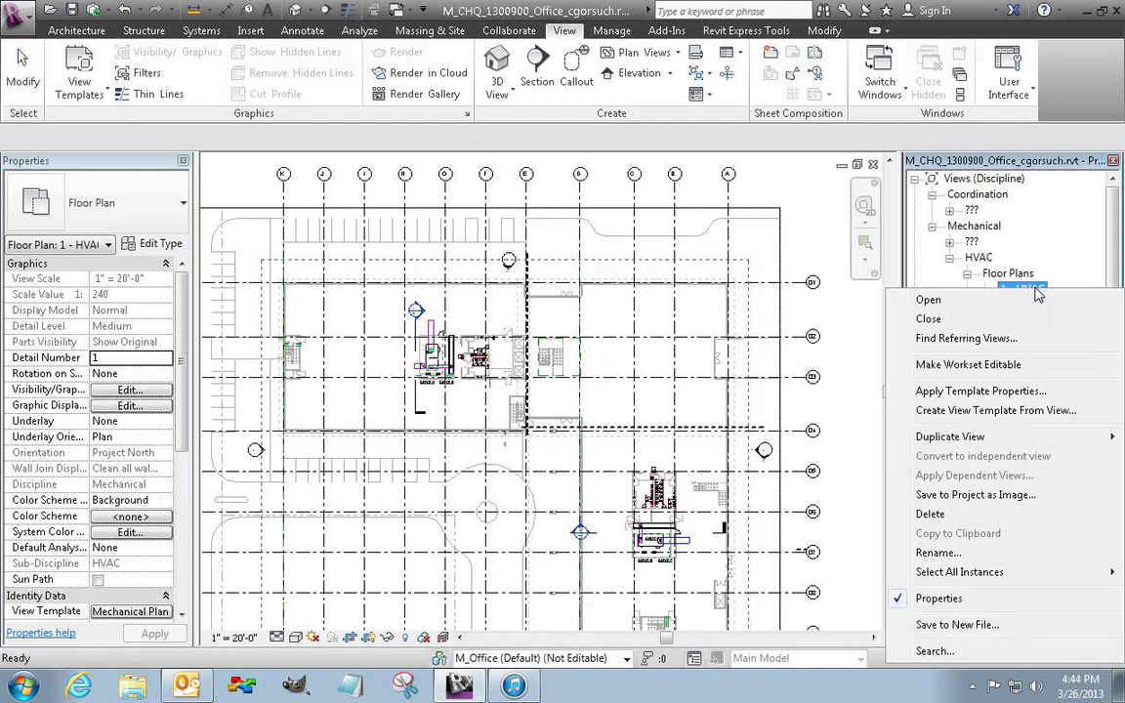
mouse_move(973, 442)
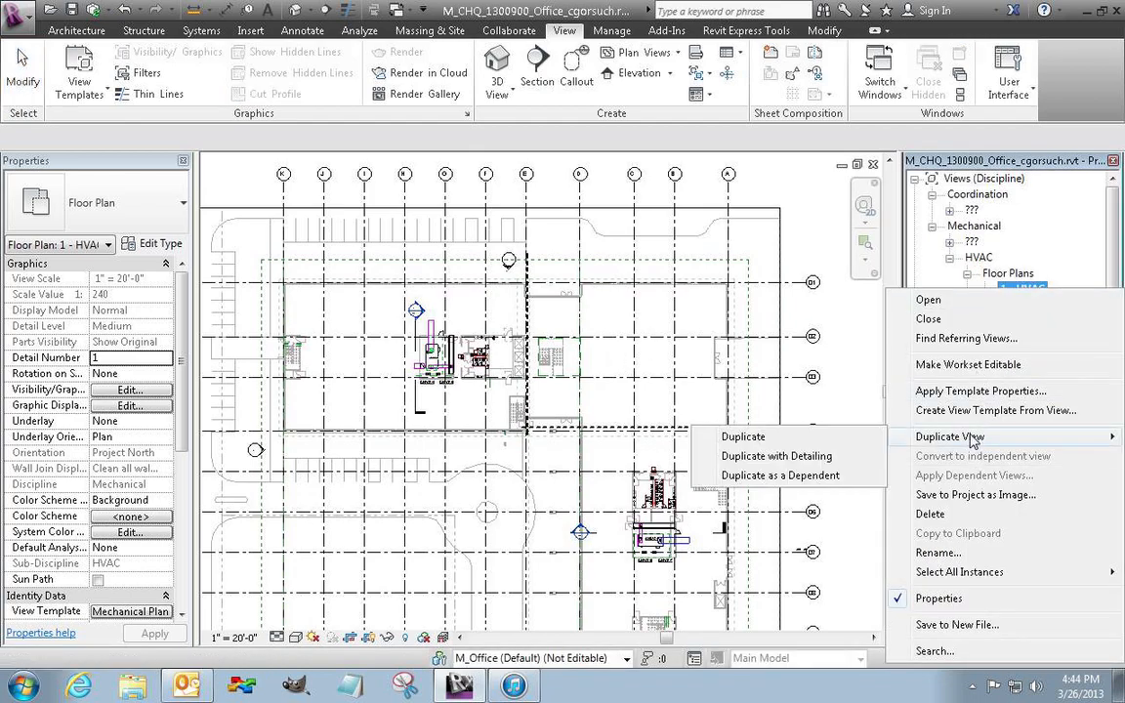
left_click(743, 438)
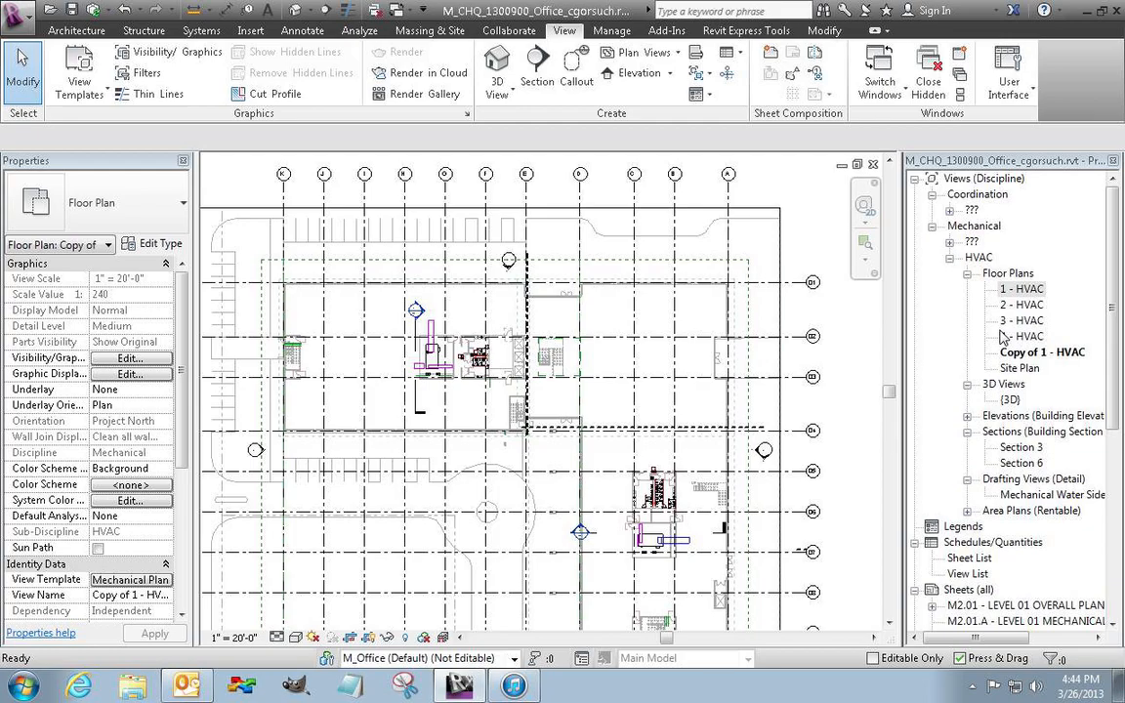
Step: Rename the copied 1 - HVAC floor plan view to EA 1 - HVAC
left_click(1043, 355)
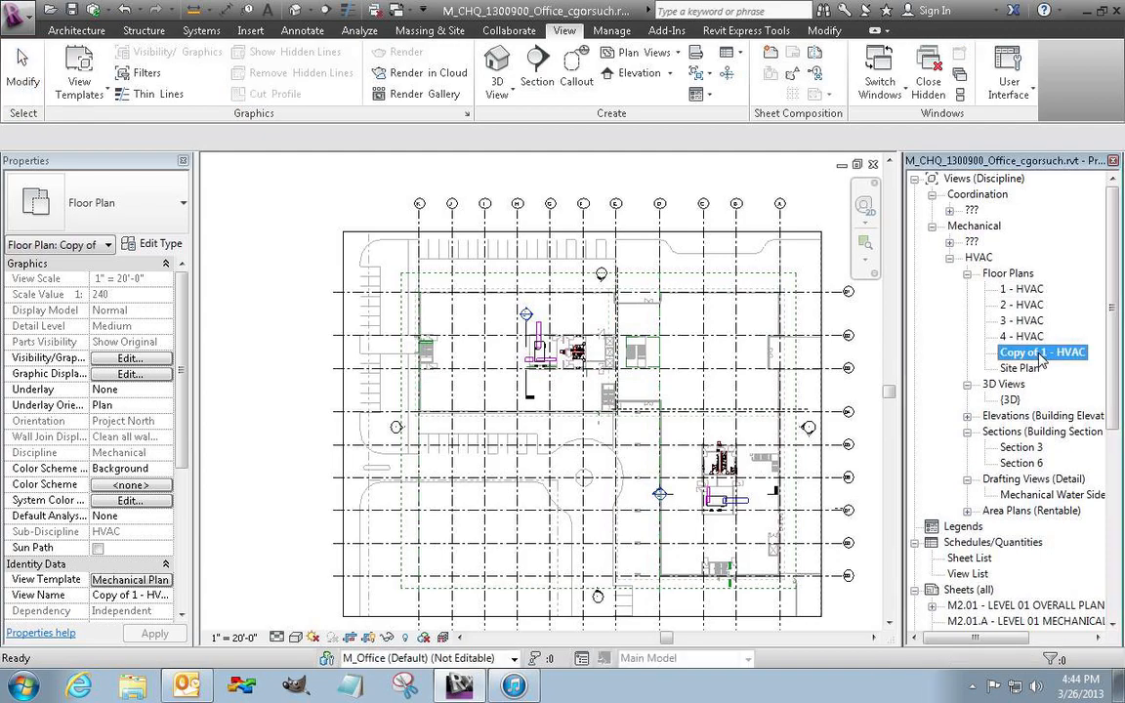
key("F2")
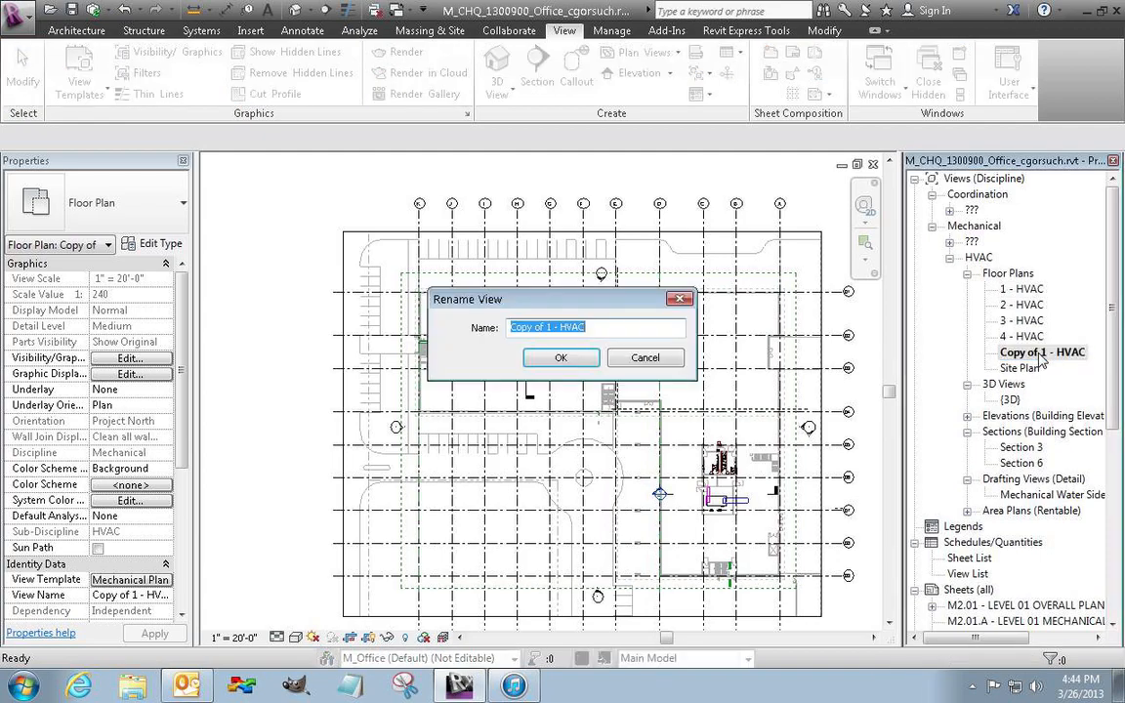
key("End")
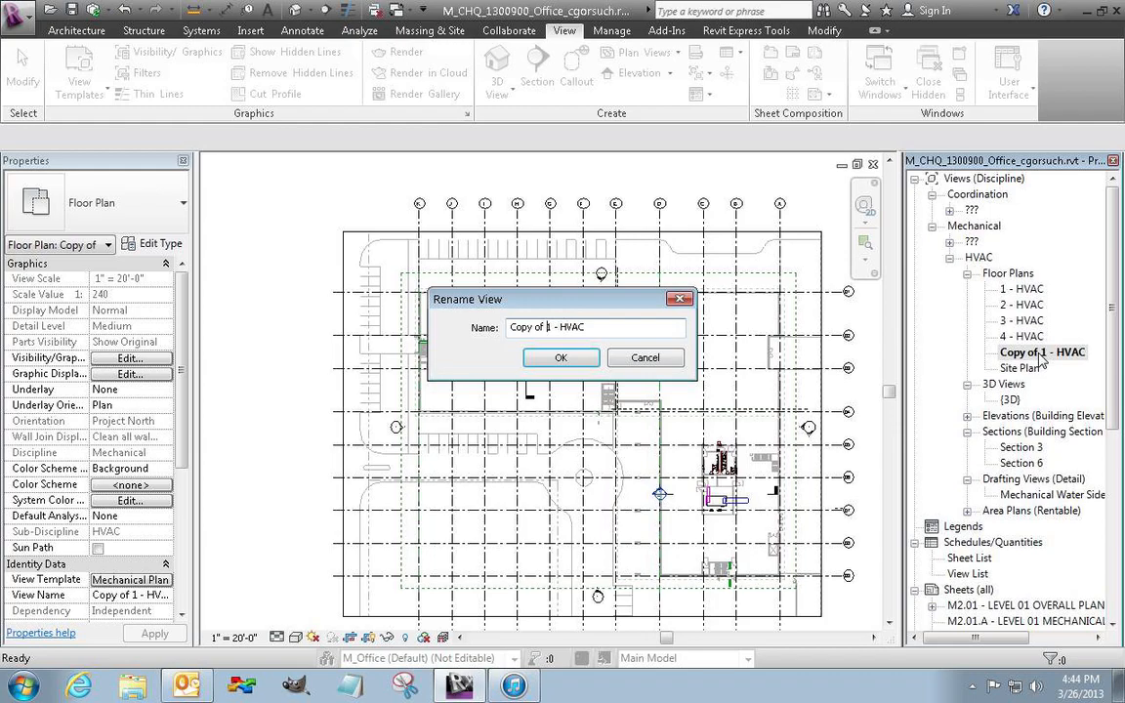
type("EA")
left_click(571, 358)
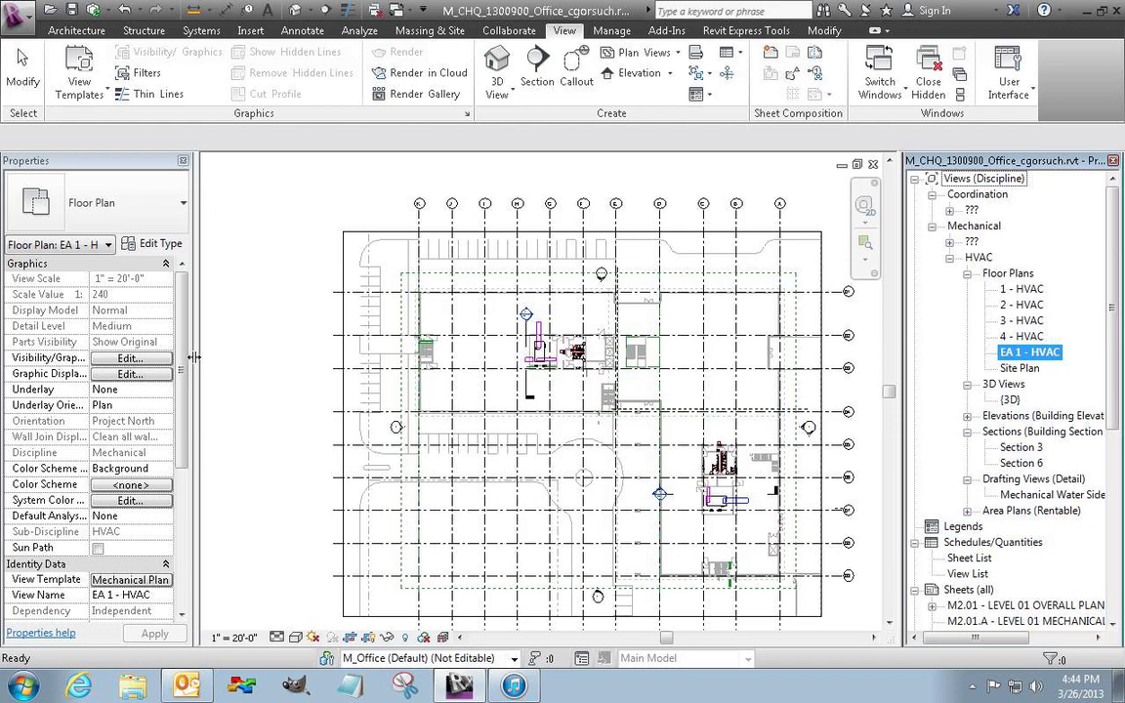
Step: Review the Title on Sheet property of the EA 1 - HVAC view and its available options
left_click_drag(181, 365, 180, 409)
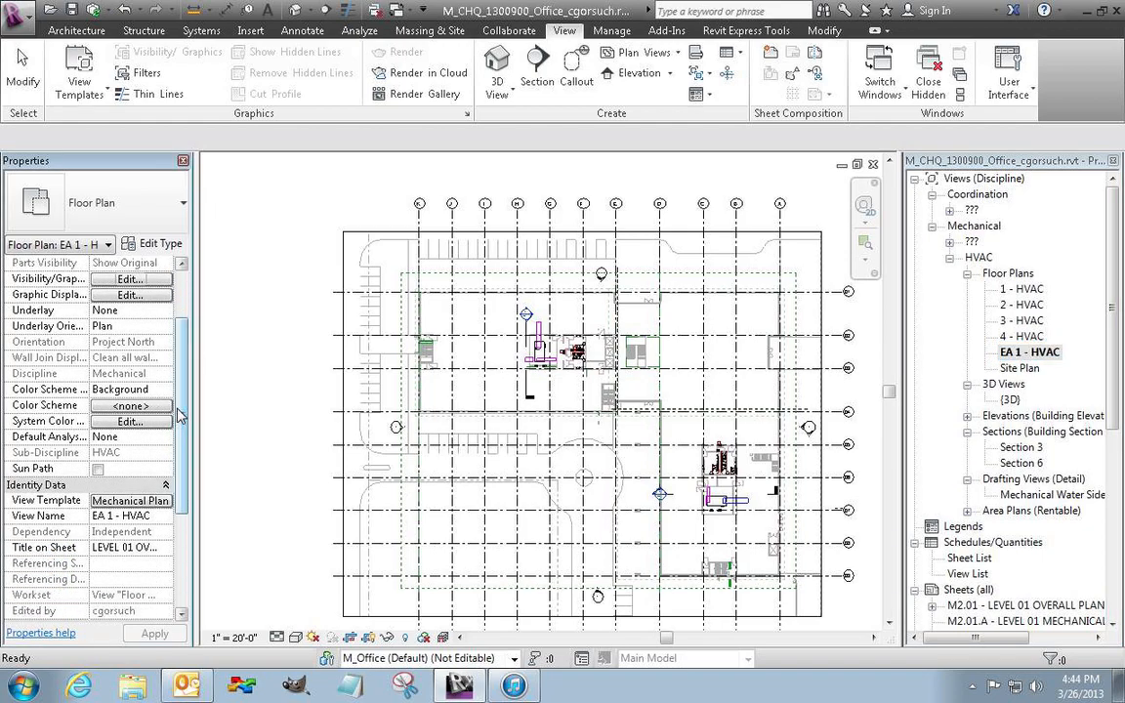
left_click(126, 552)
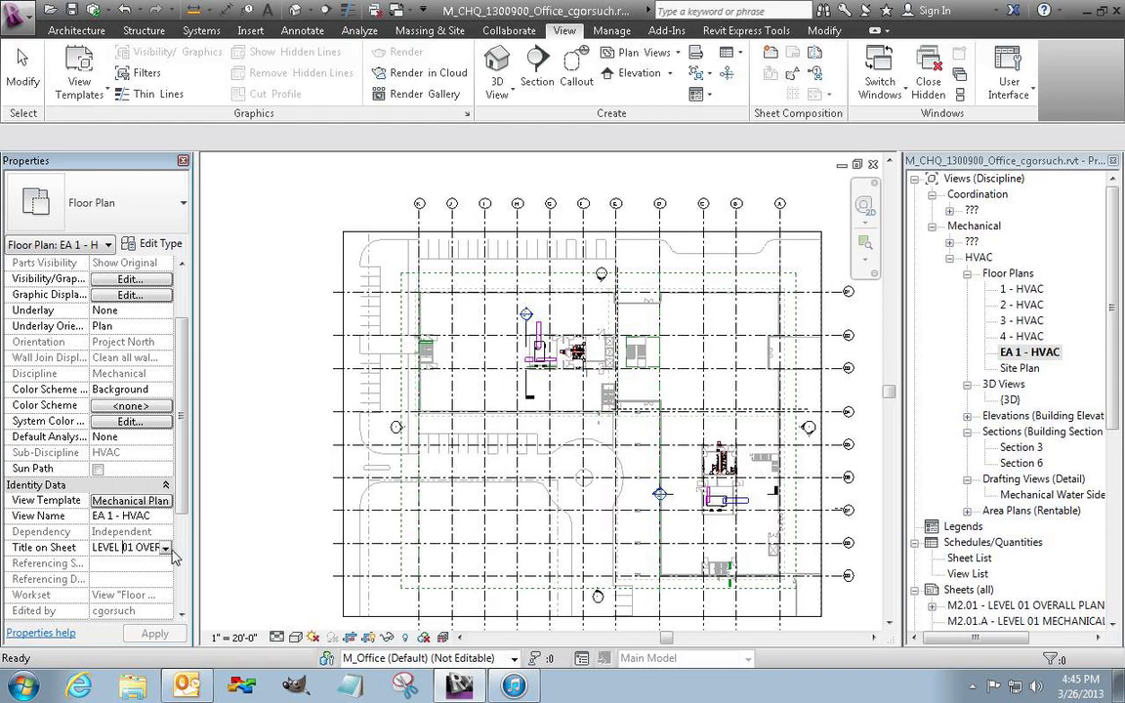
left_click(166, 554)
left_click(241, 537)
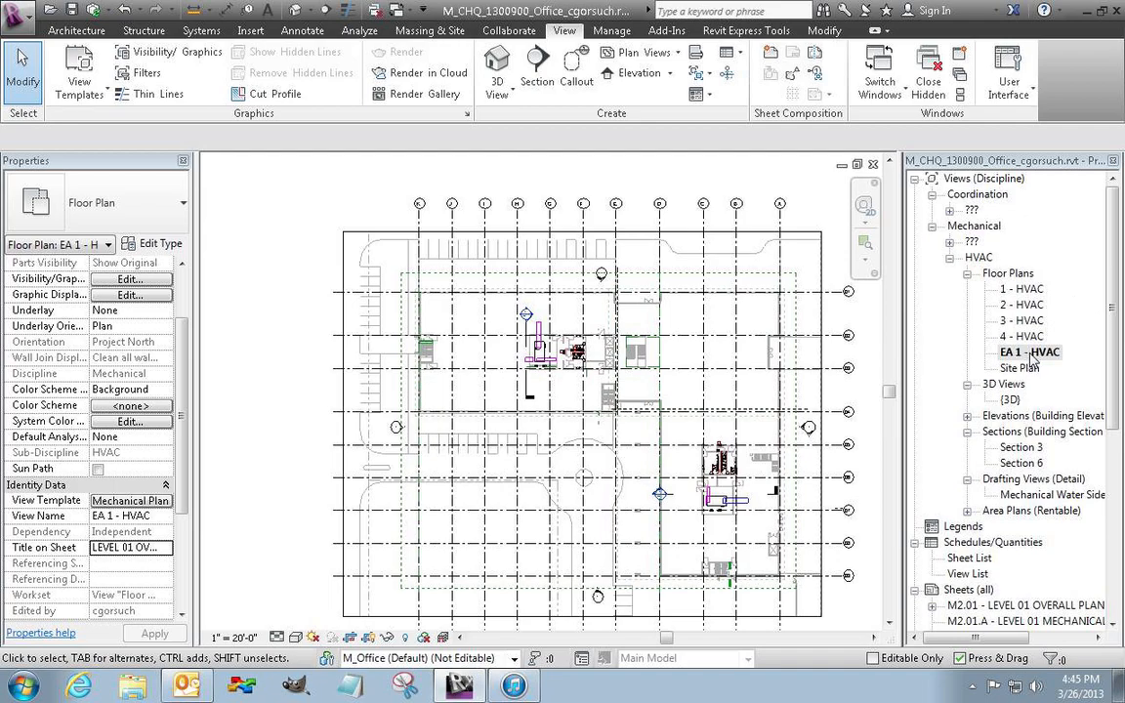
Step: Try to exclude View Scale from the Mechanical Plan view template, and place an editing request for the template with its current owner
left_click_drag(181, 364, 181, 283)
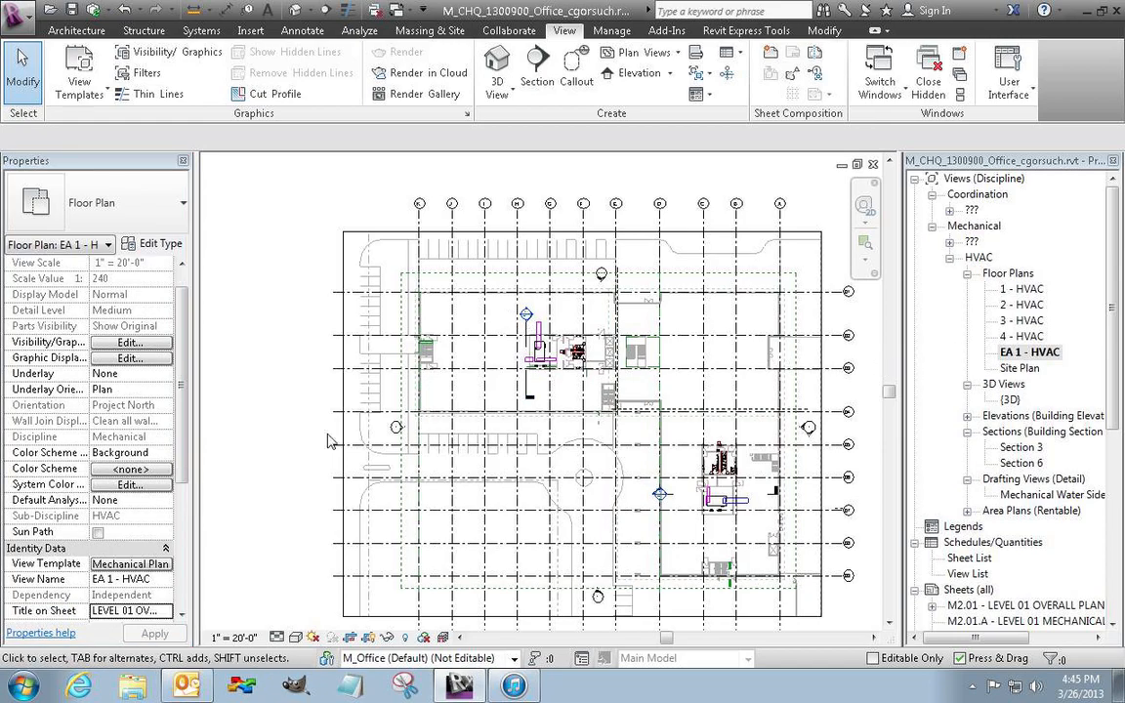
left_click(131, 564)
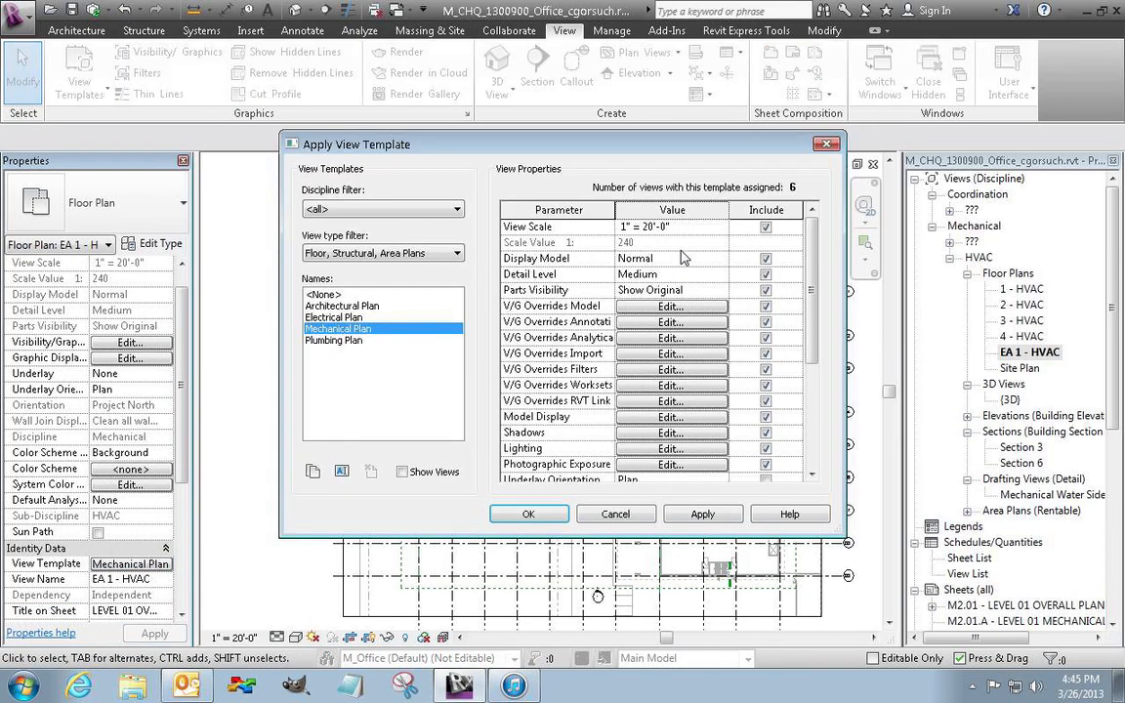
left_click(766, 229)
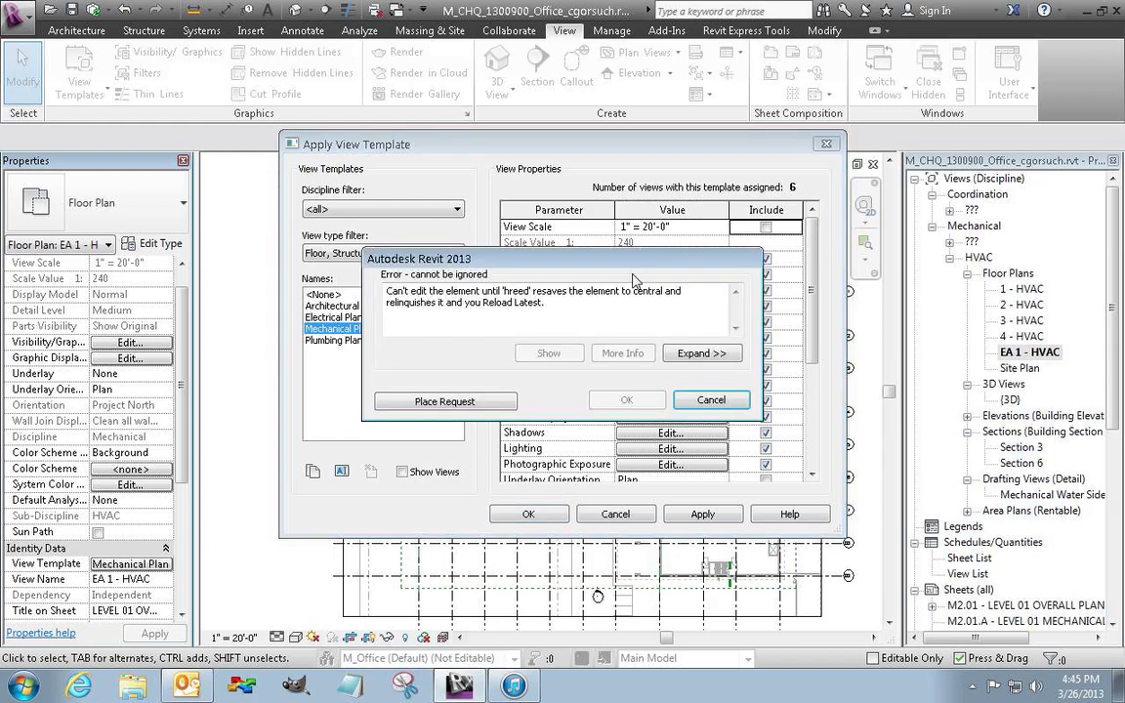
left_click(711, 401)
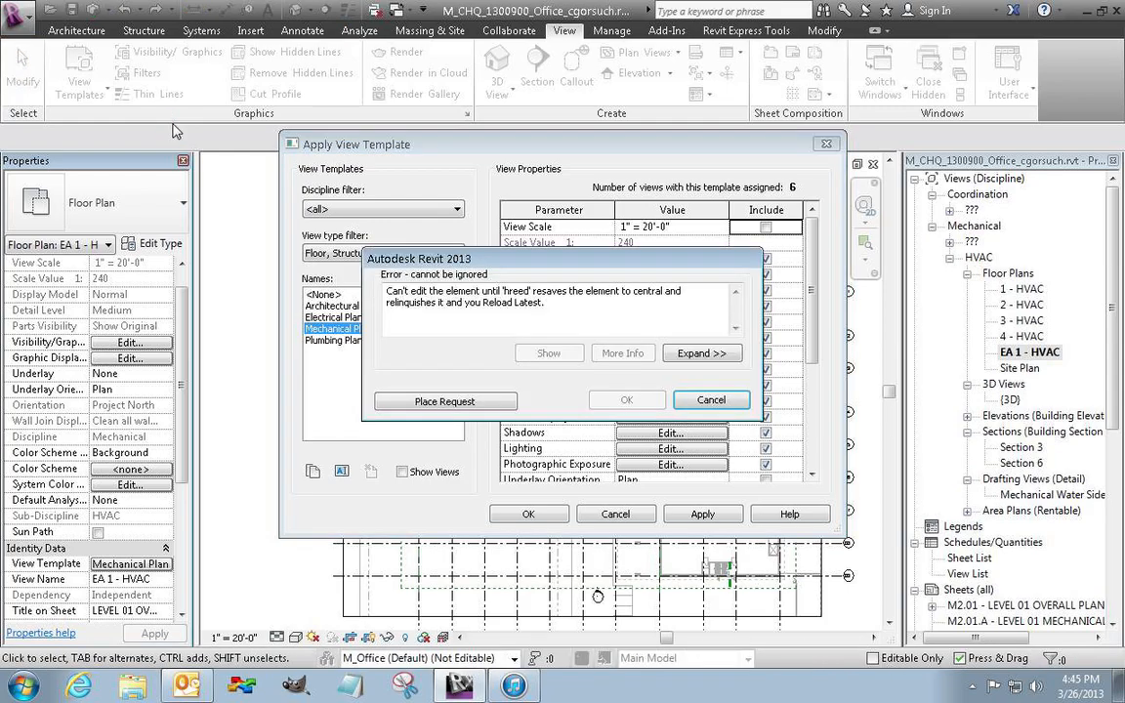
left_click(486, 403)
left_click(640, 420)
left_click(710, 399)
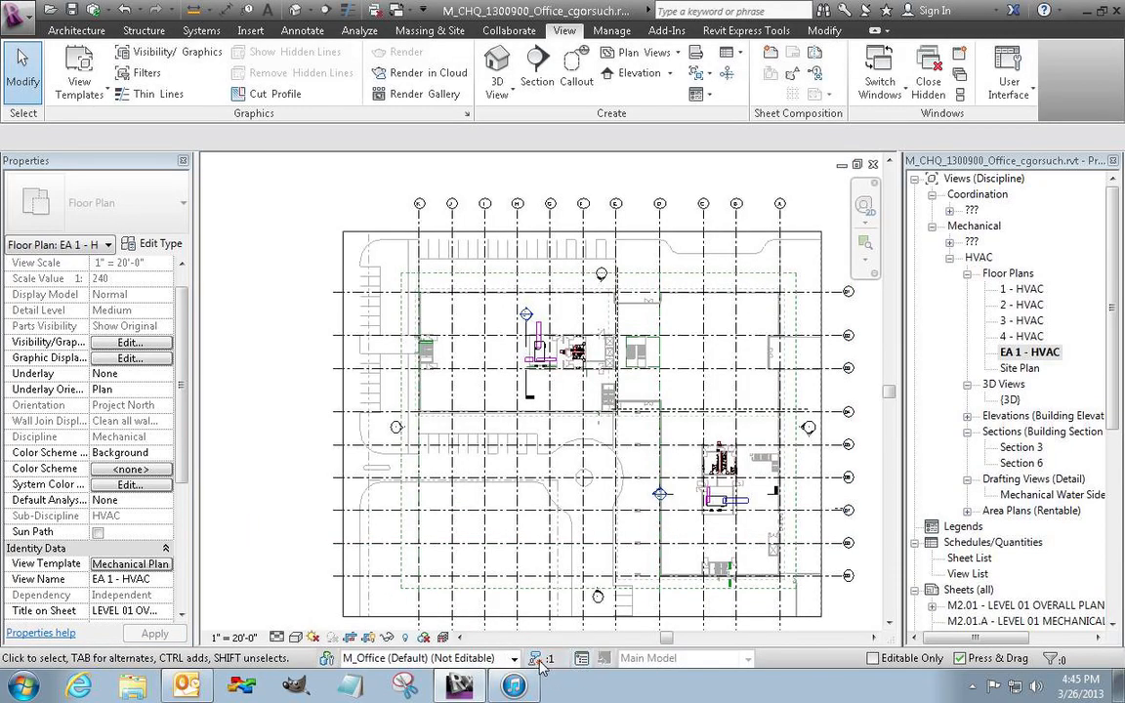
Step: Check the pending editing requests, and synchronize with central, relinquishing borrowed elements and view worksets and saving the local file
left_click(538, 660)
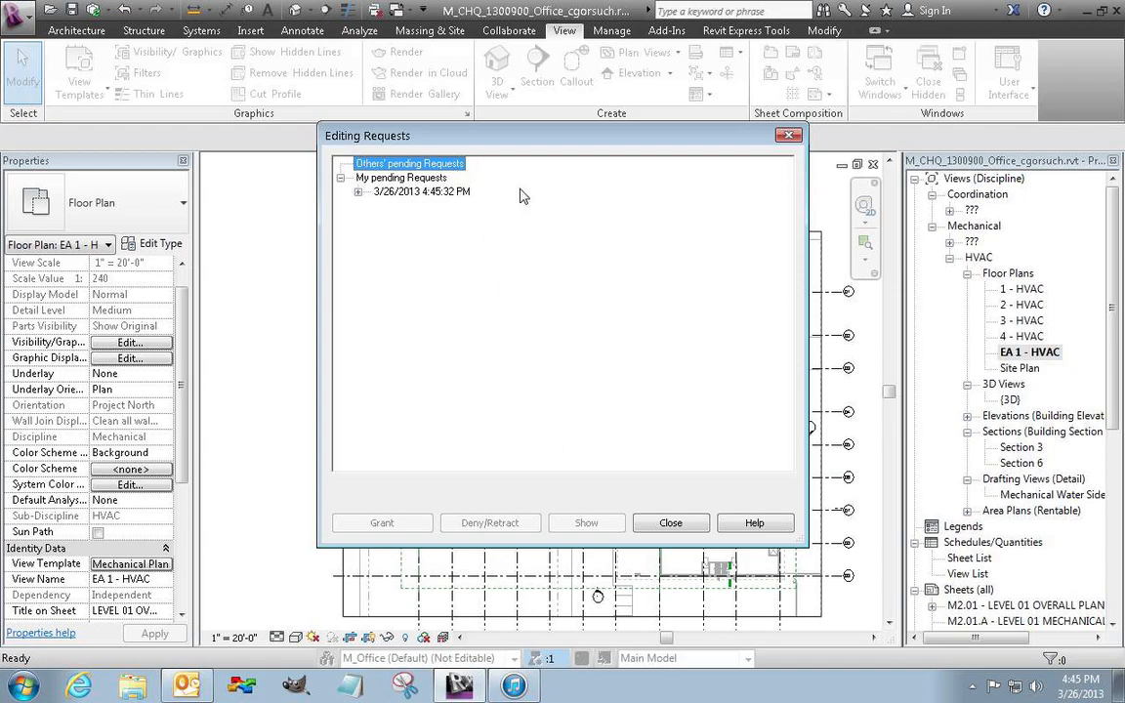
left_click(788, 135)
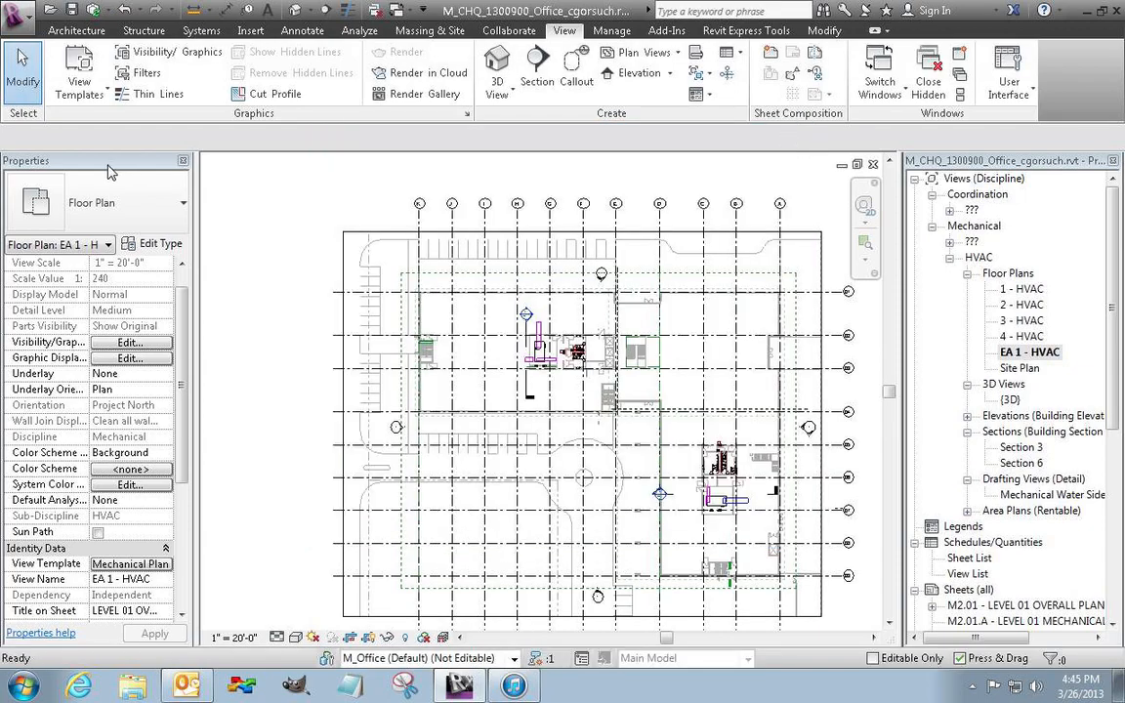
left_click(94, 10)
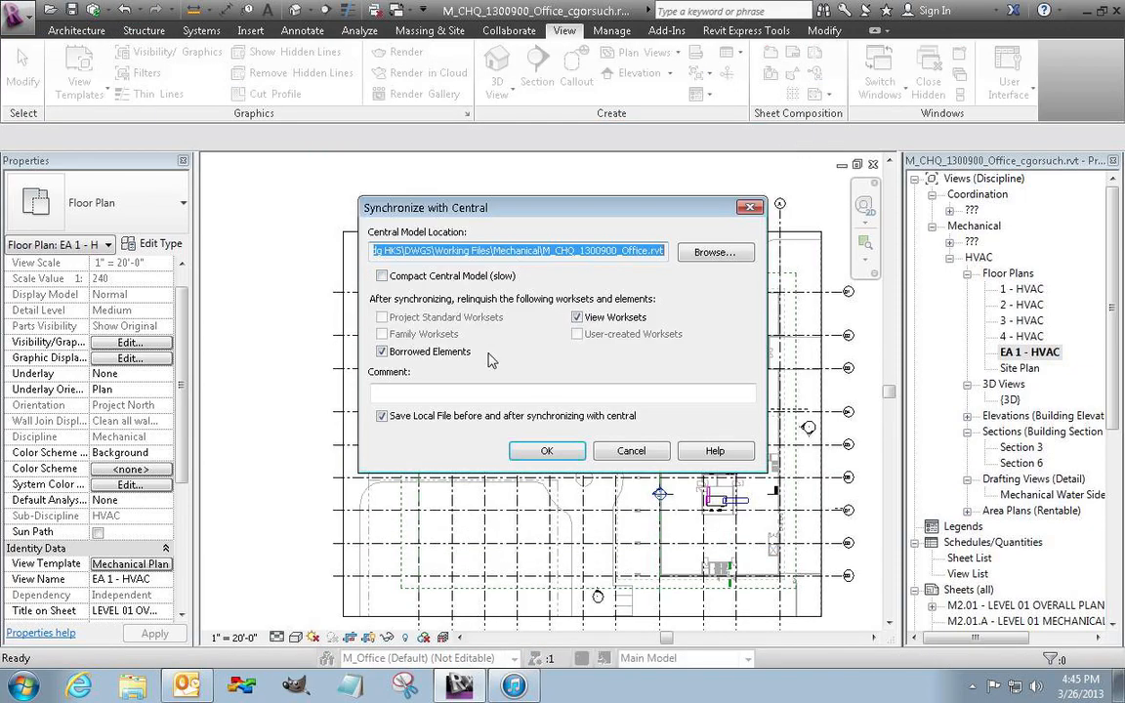
left_click(545, 450)
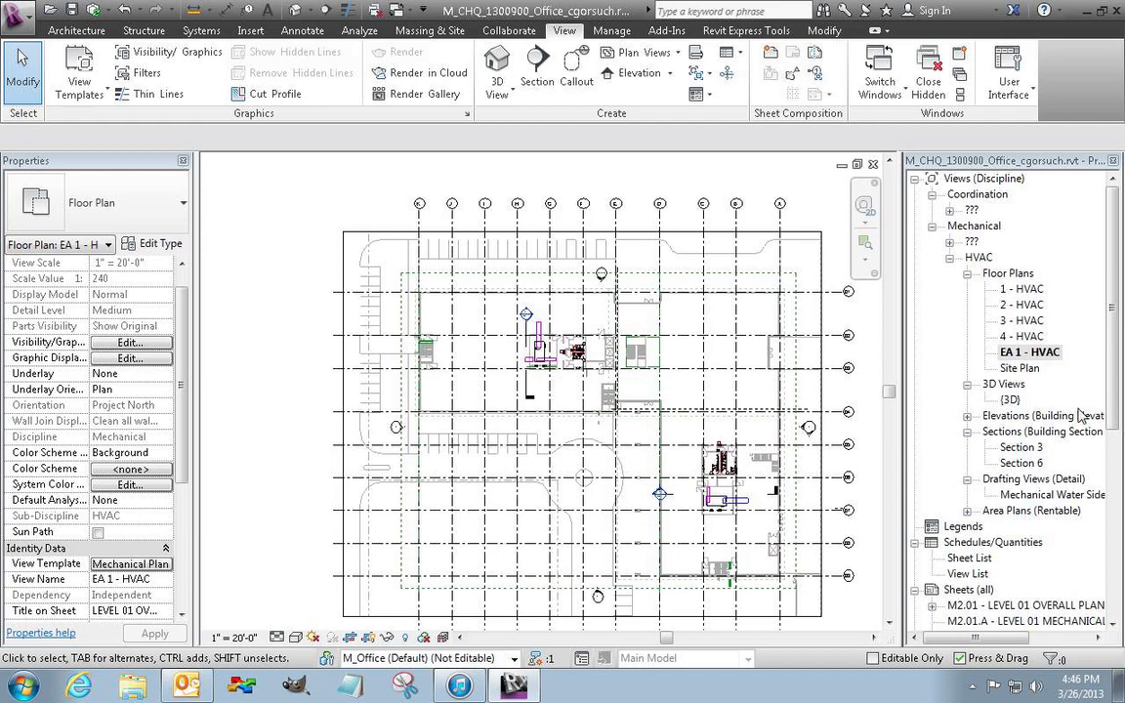
Step: Duplicate the EA 1 - HVAC floor plan as a dependent view
right_click(1049, 360)
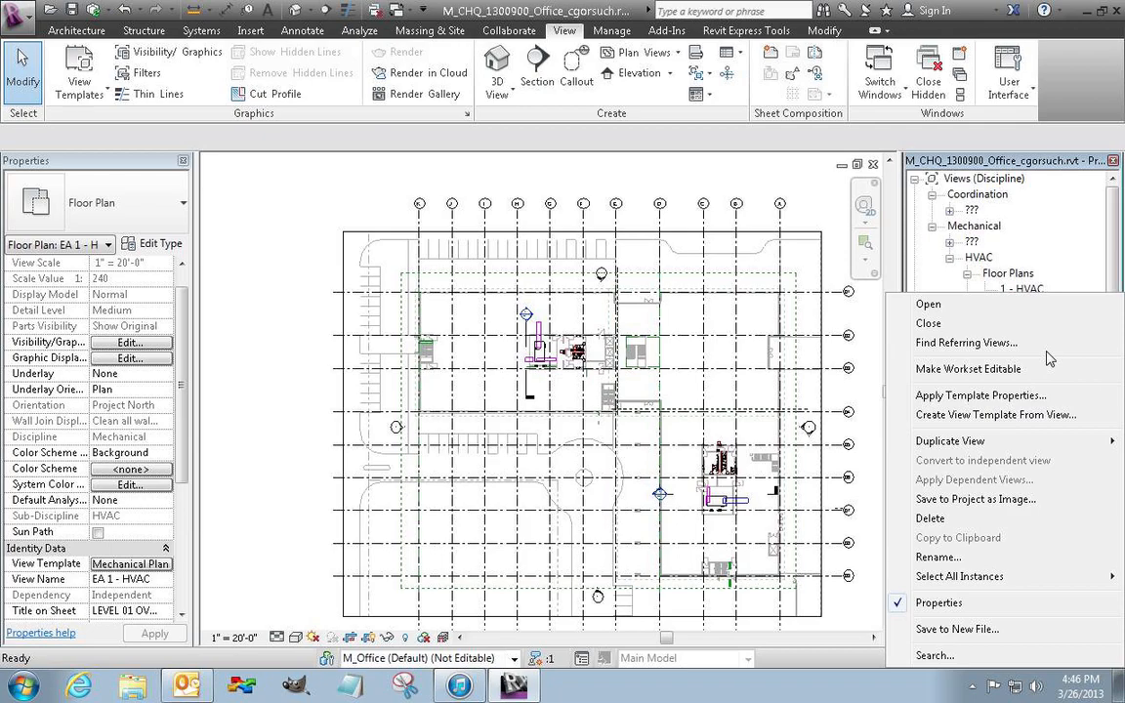
mouse_move(924, 445)
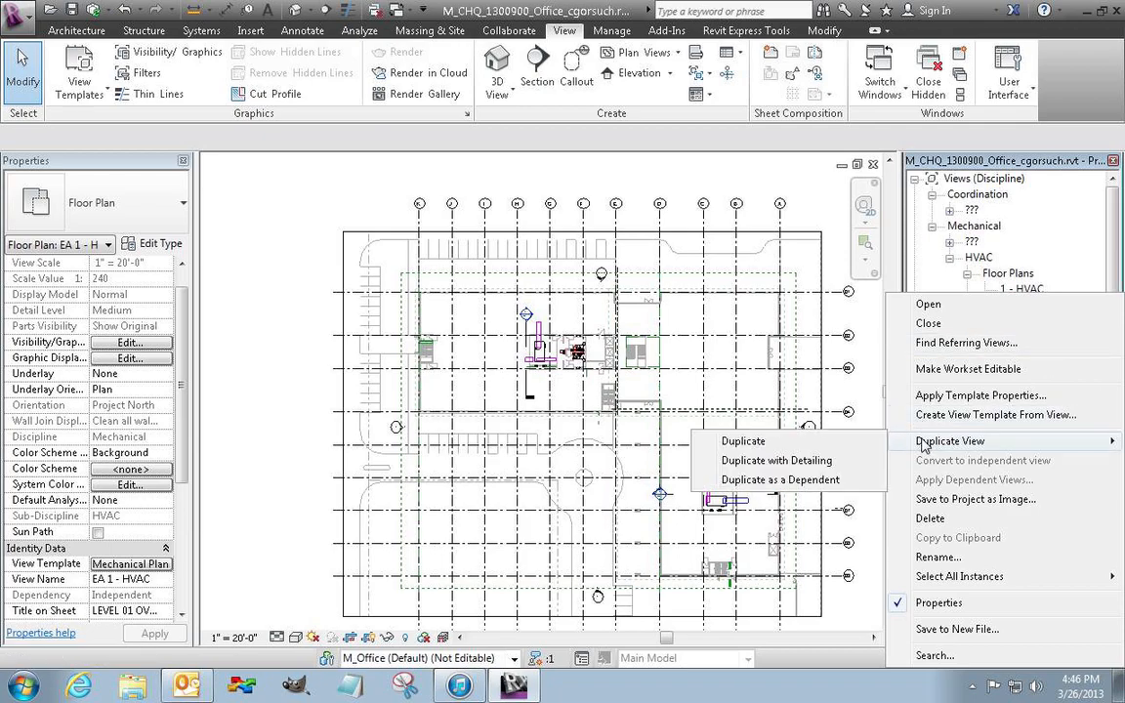
left_click(824, 482)
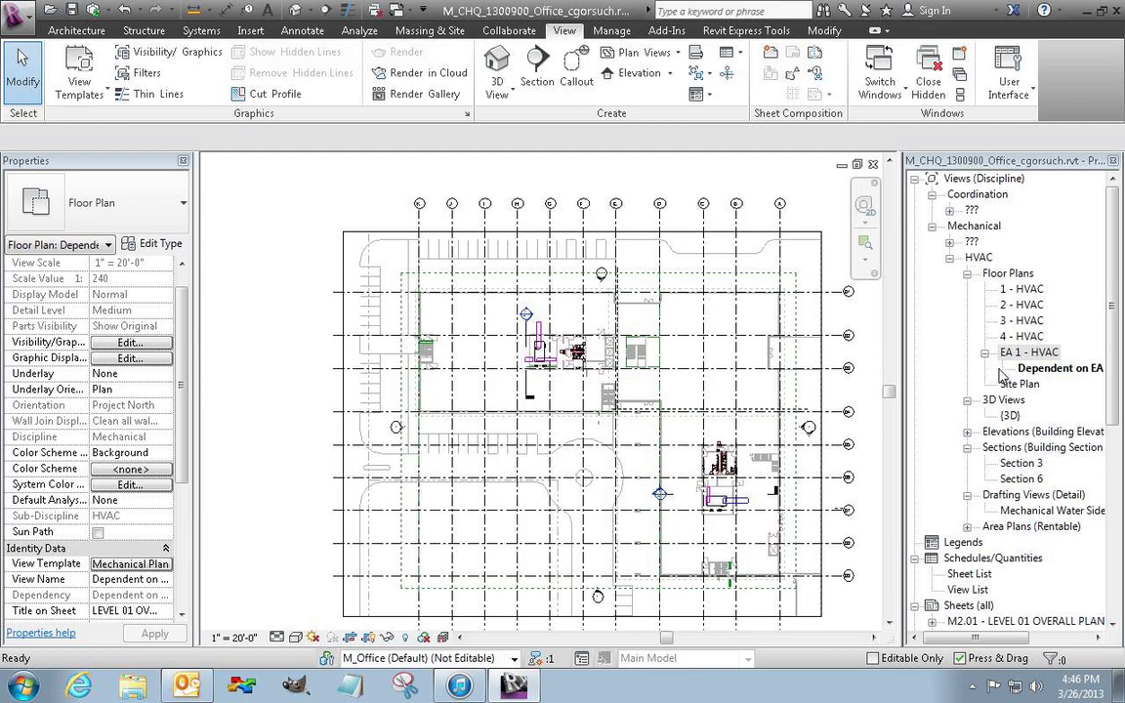
Step: Duplicate the EA 1 - HVAC floor plan as a dependent view two more times
left_click(1030, 356)
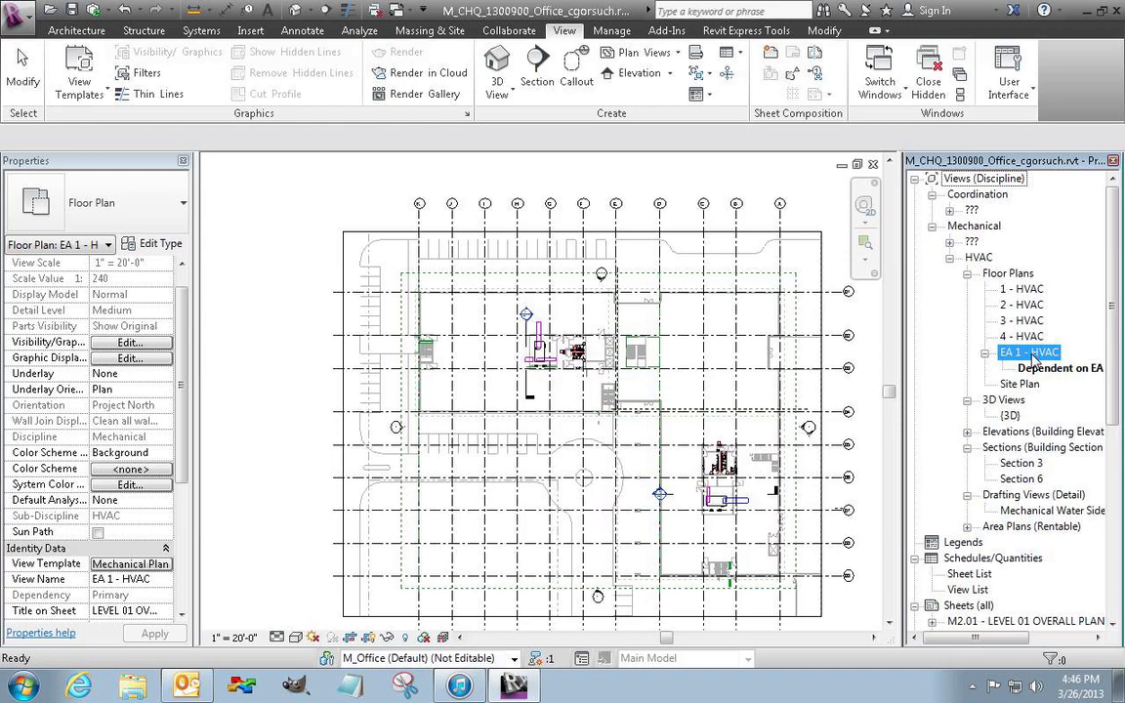
right_click(1034, 357)
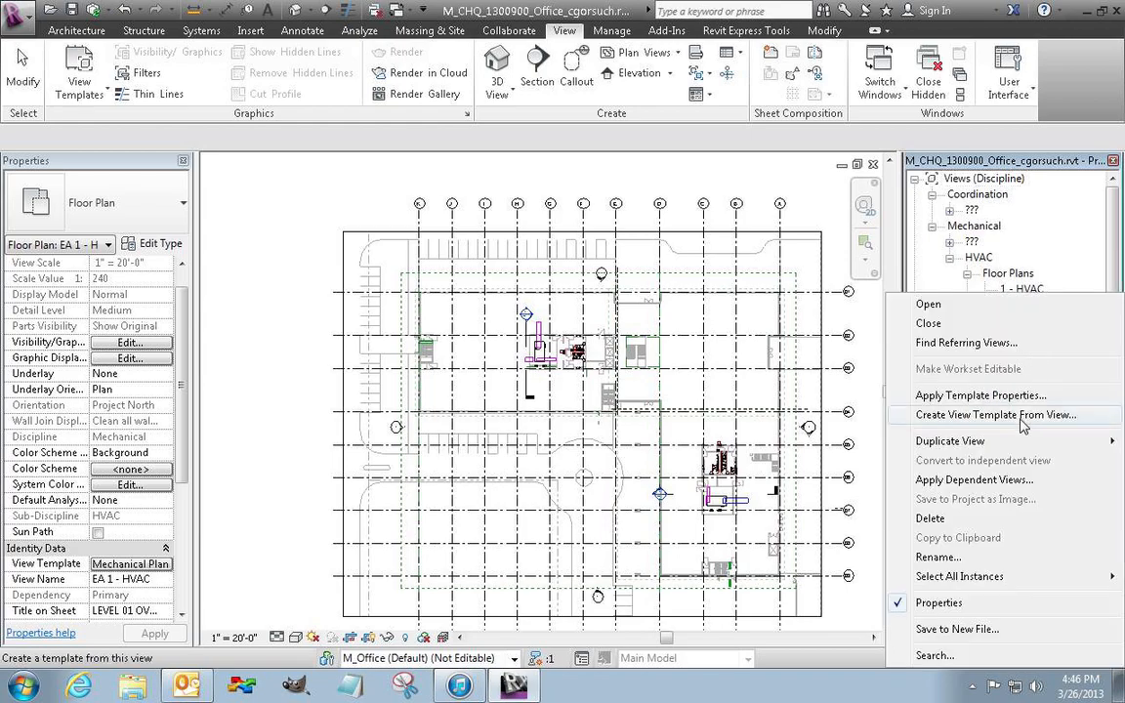
mouse_move(1022, 443)
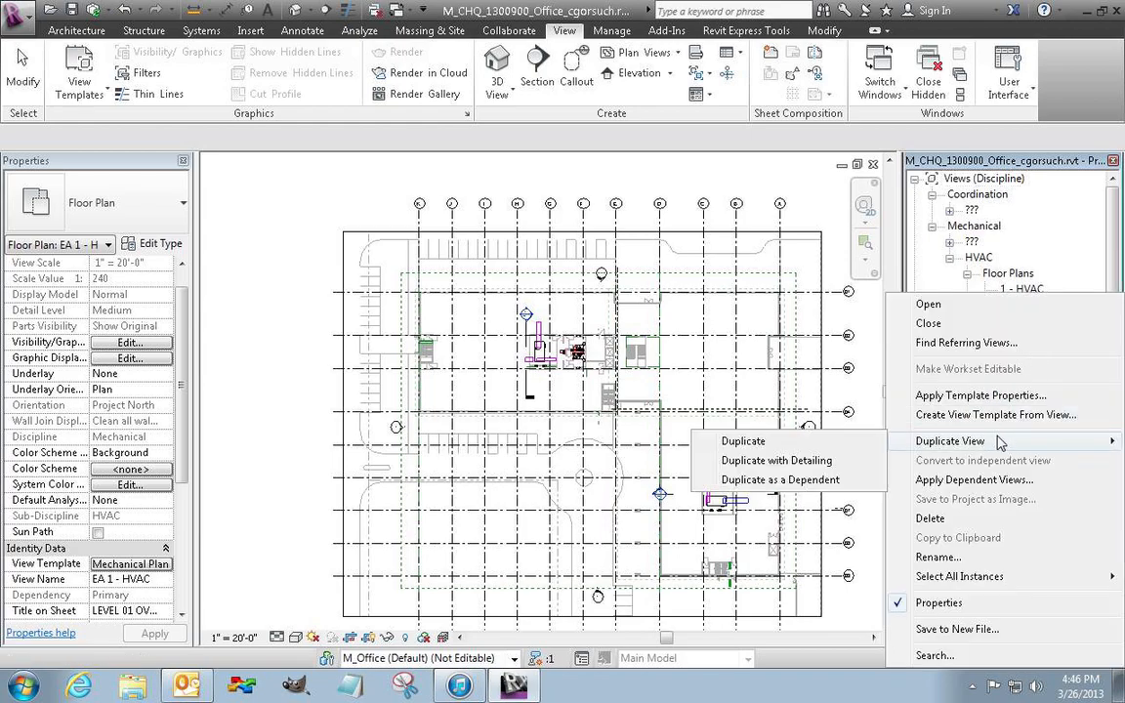
left_click(848, 482)
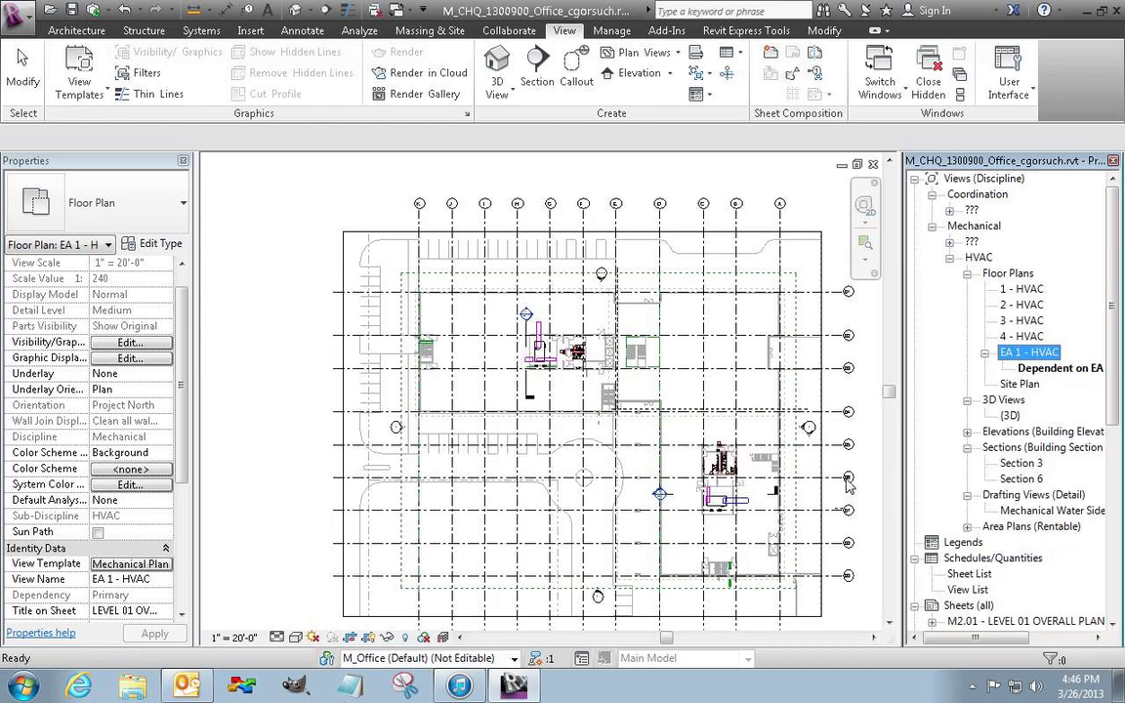
double_click(1047, 370)
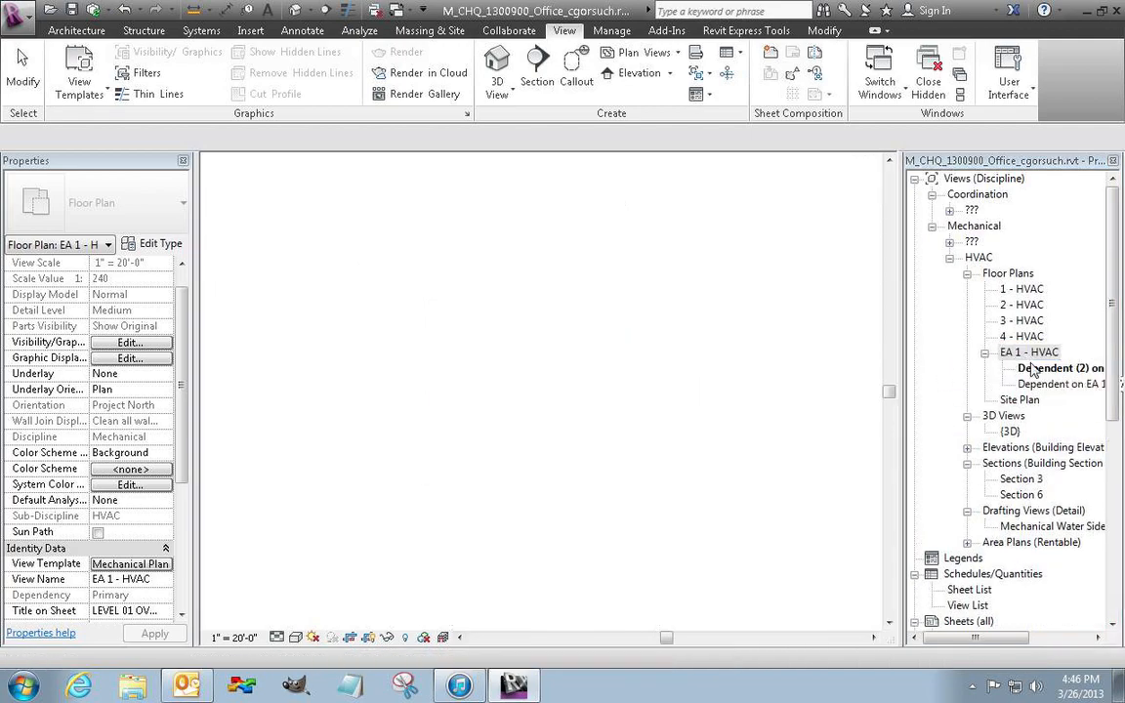
right_click(1047, 353)
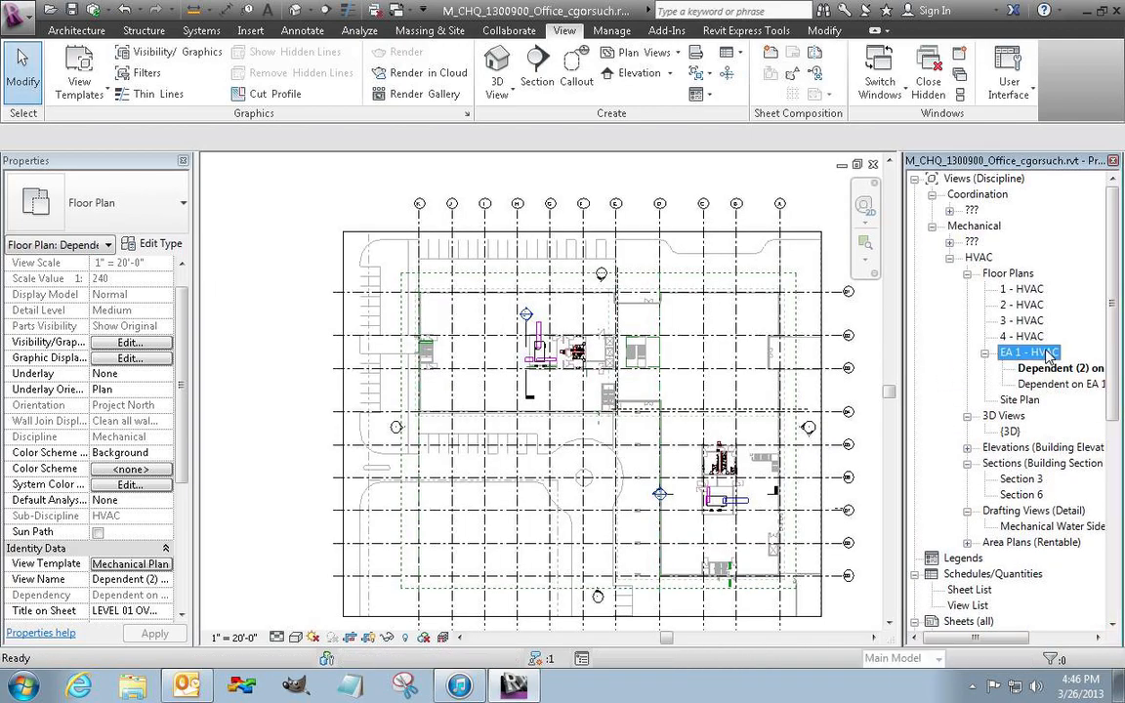
mouse_move(1092, 442)
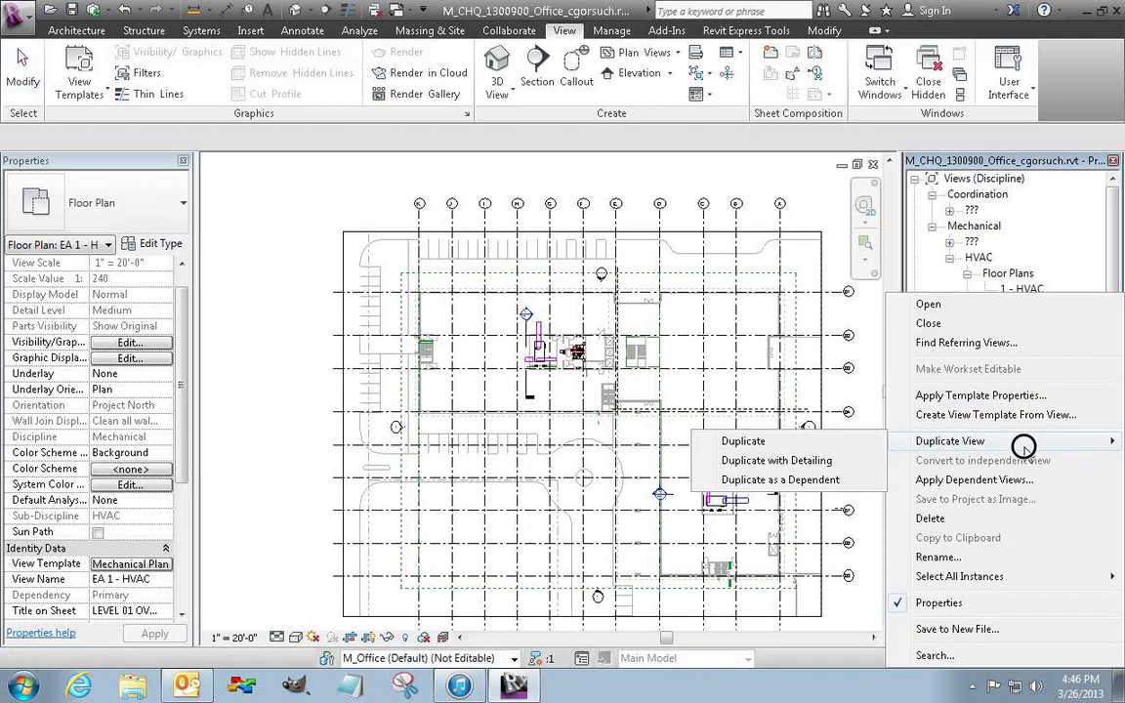
left_click(737, 480)
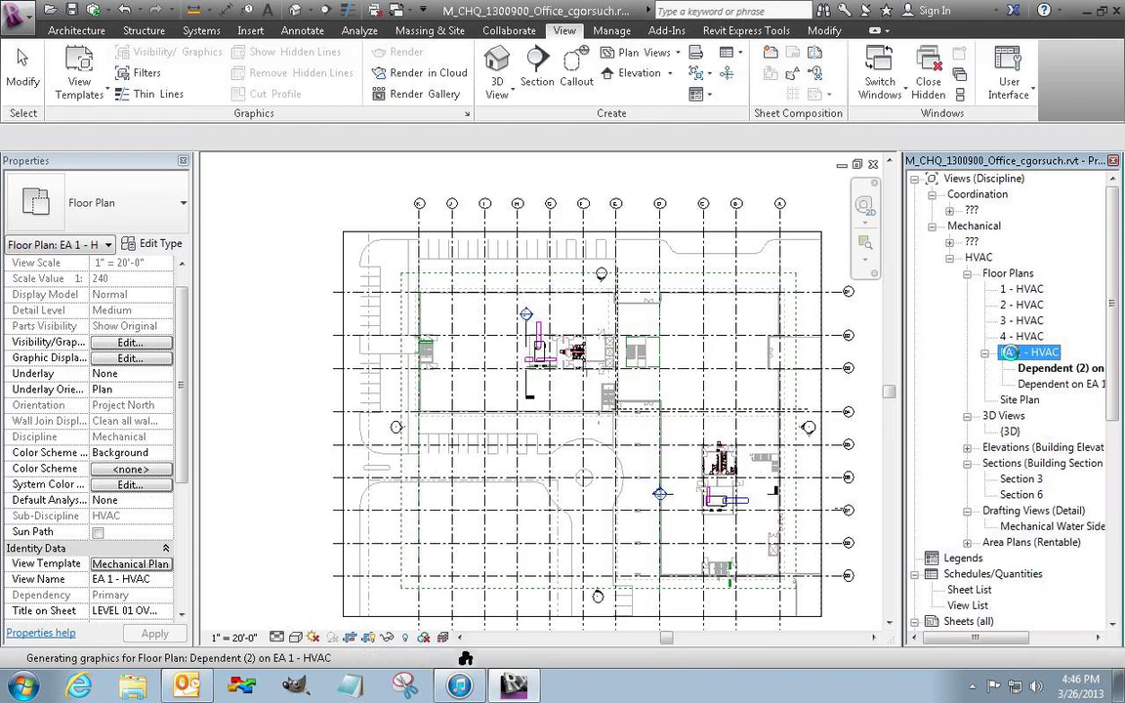
double_click(1033, 290)
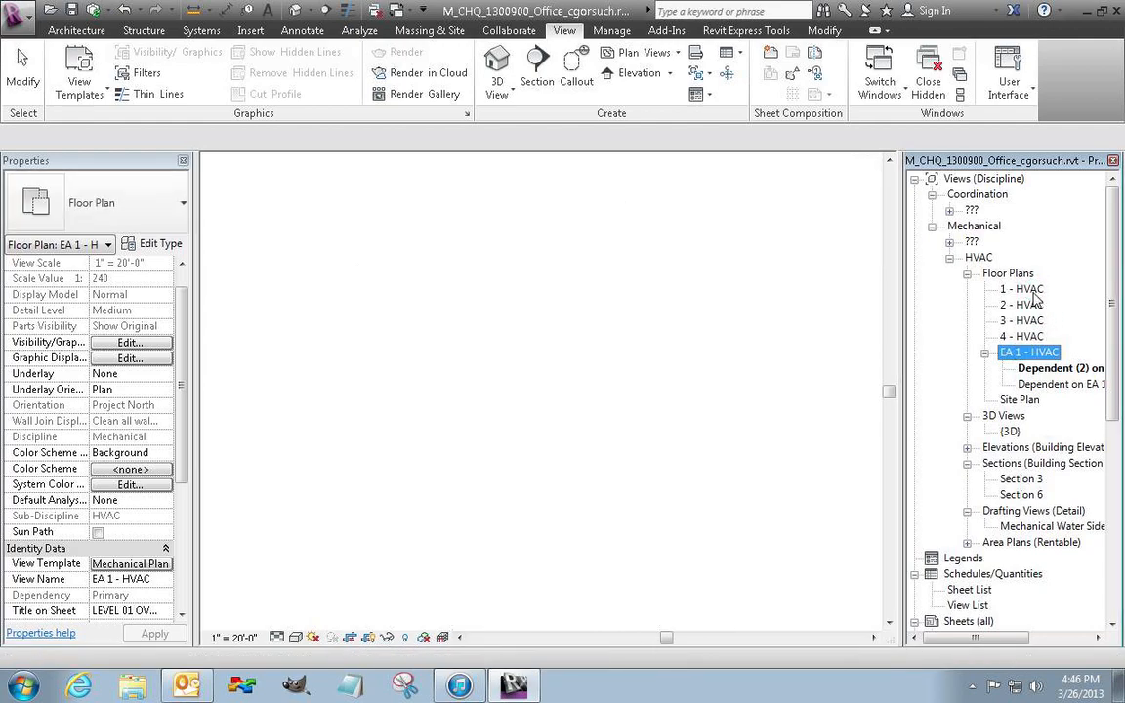
left_click(1050, 368)
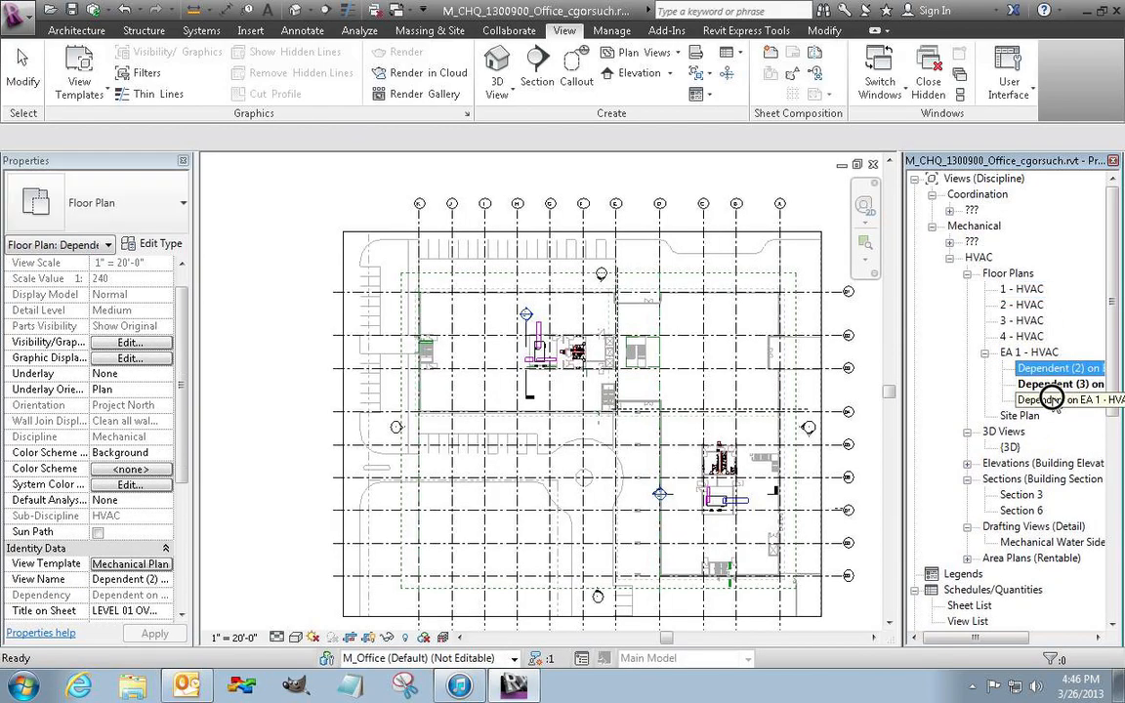
left_click(1035, 353)
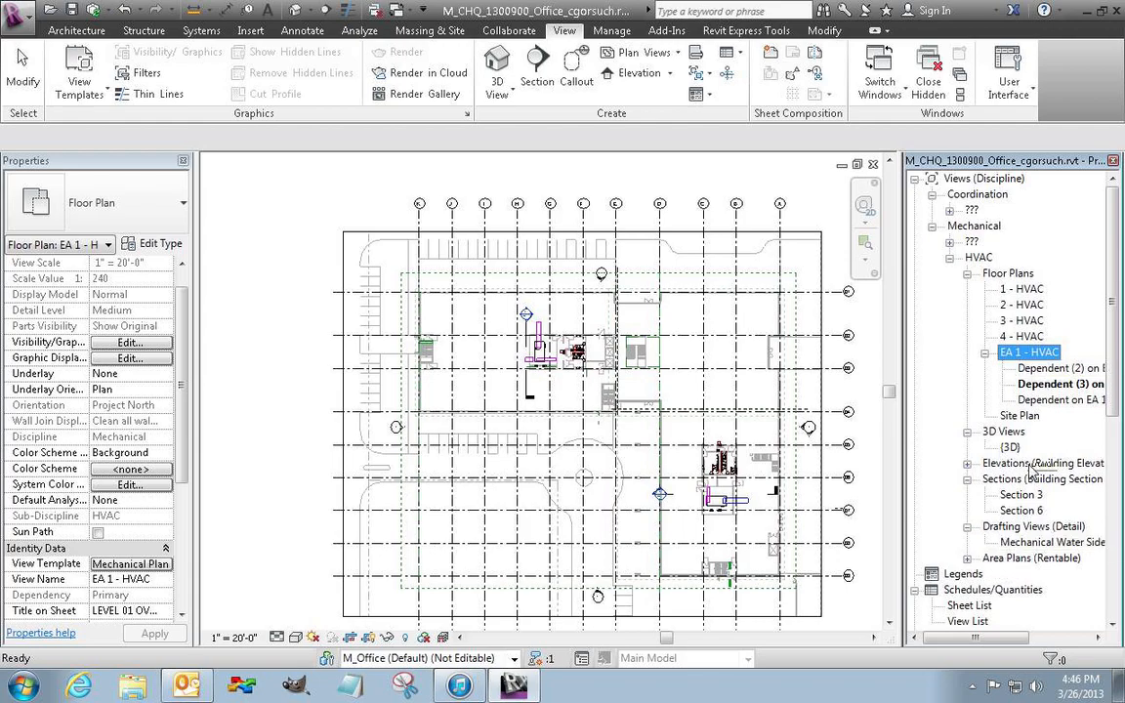
Step: Open the View List schedule, widen its Title on Sheet column, and hide the Project Browser to make room for the table
double_click(969, 622)
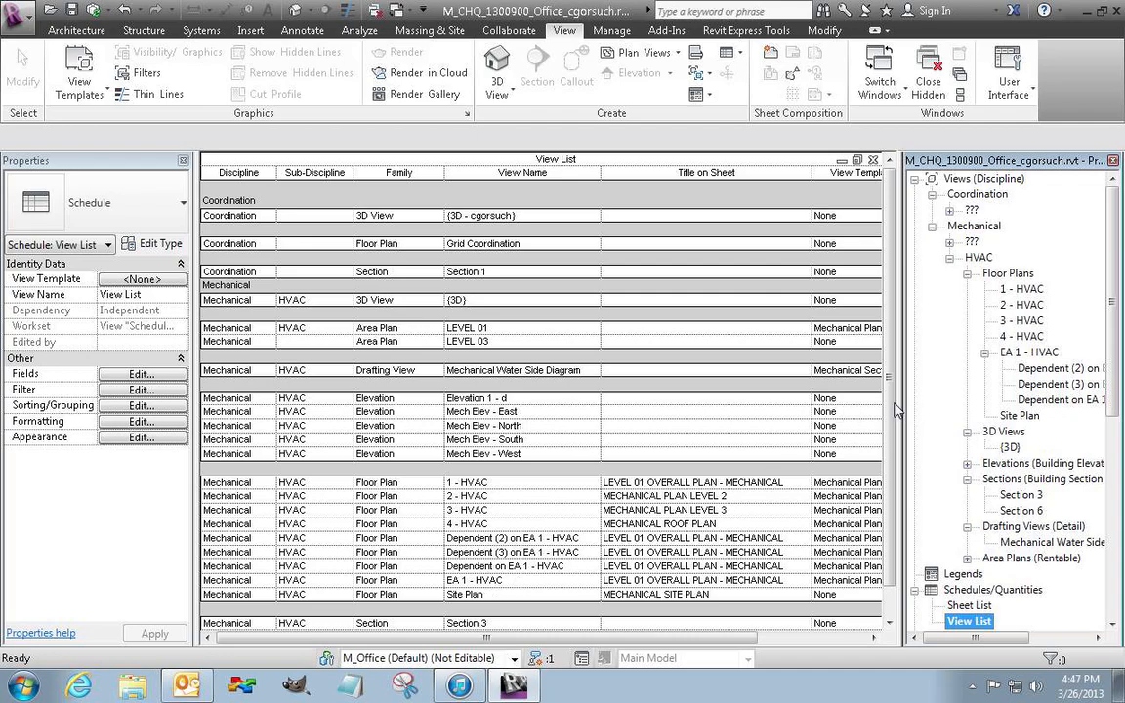
left_click_drag(887, 419, 884, 472)
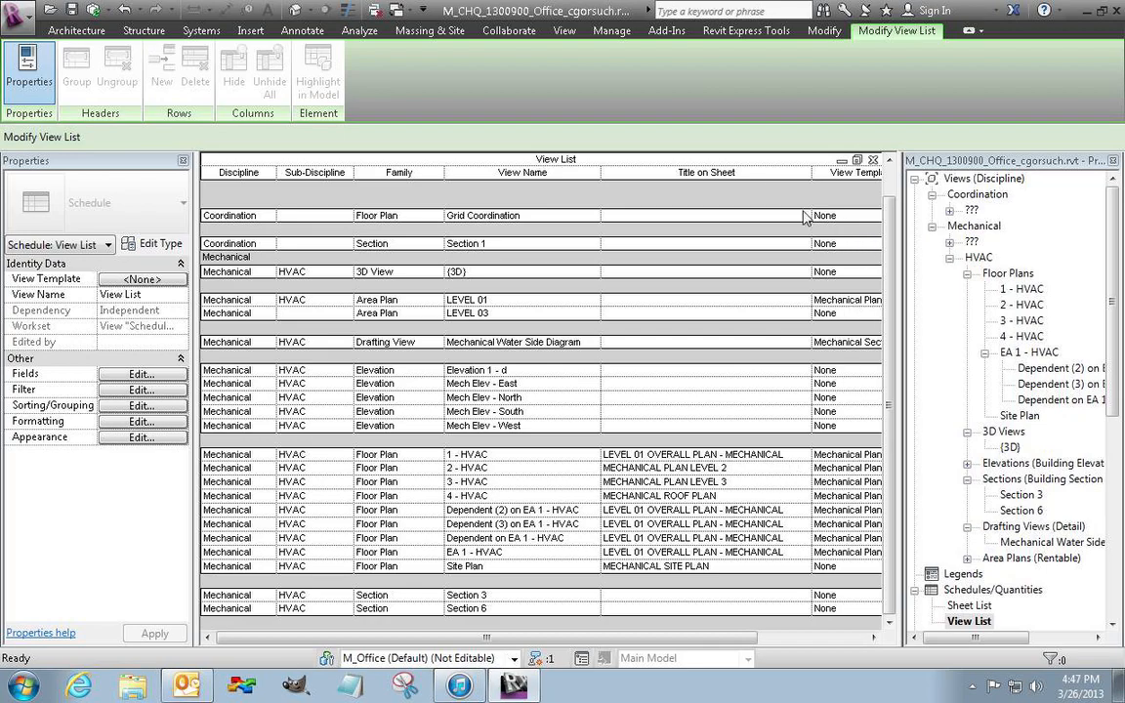
left_click_drag(811, 174, 851, 173)
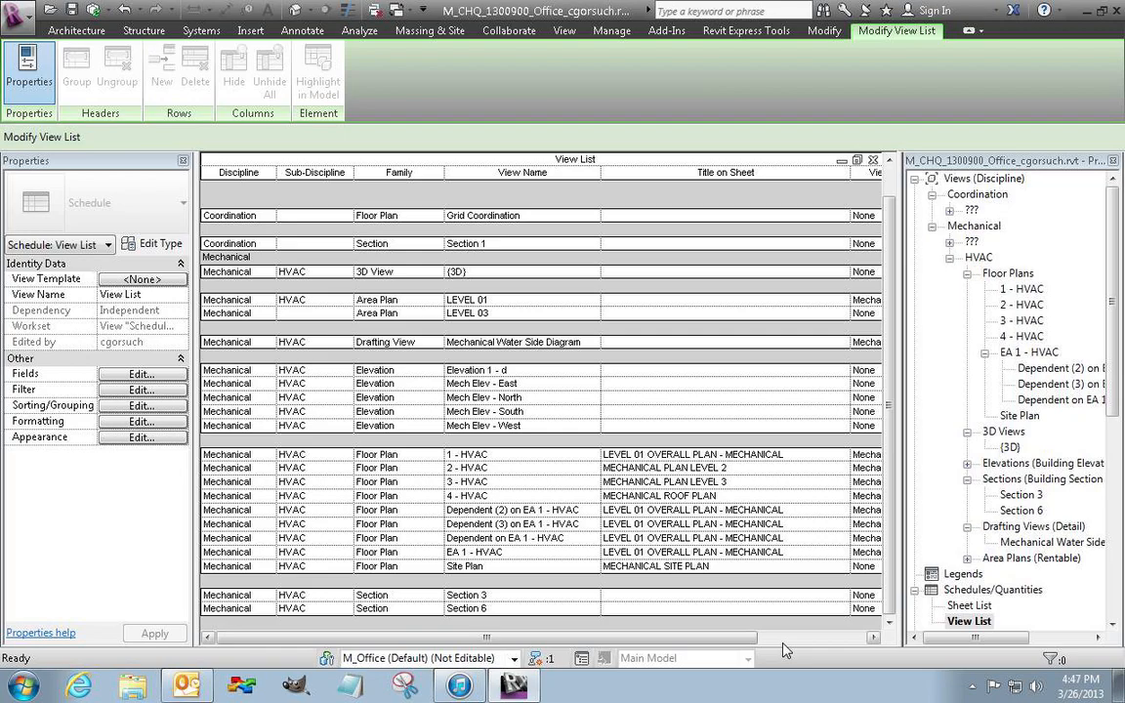
left_click(1112, 161)
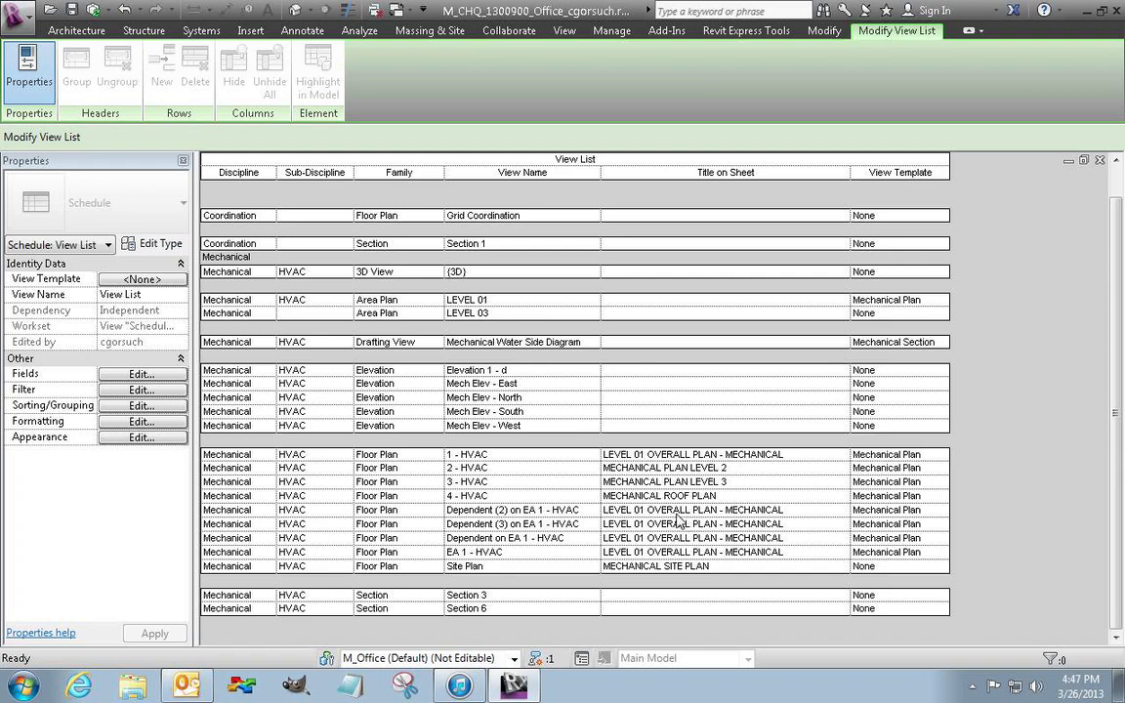
Step: Rename the Dependent (2) on EA 1 - HVAC view as 1A - HVAC in the View List
left_click(540, 509)
left_click_drag(540, 510, 447, 508)
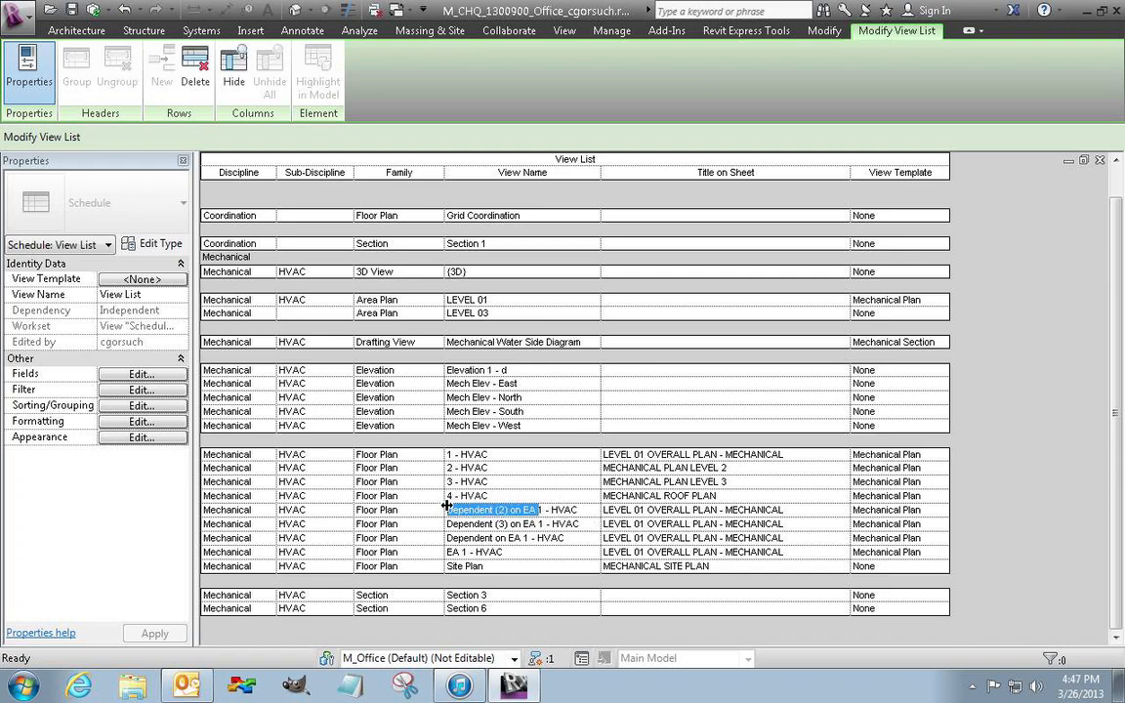
key("BackSpace")
type("EA")
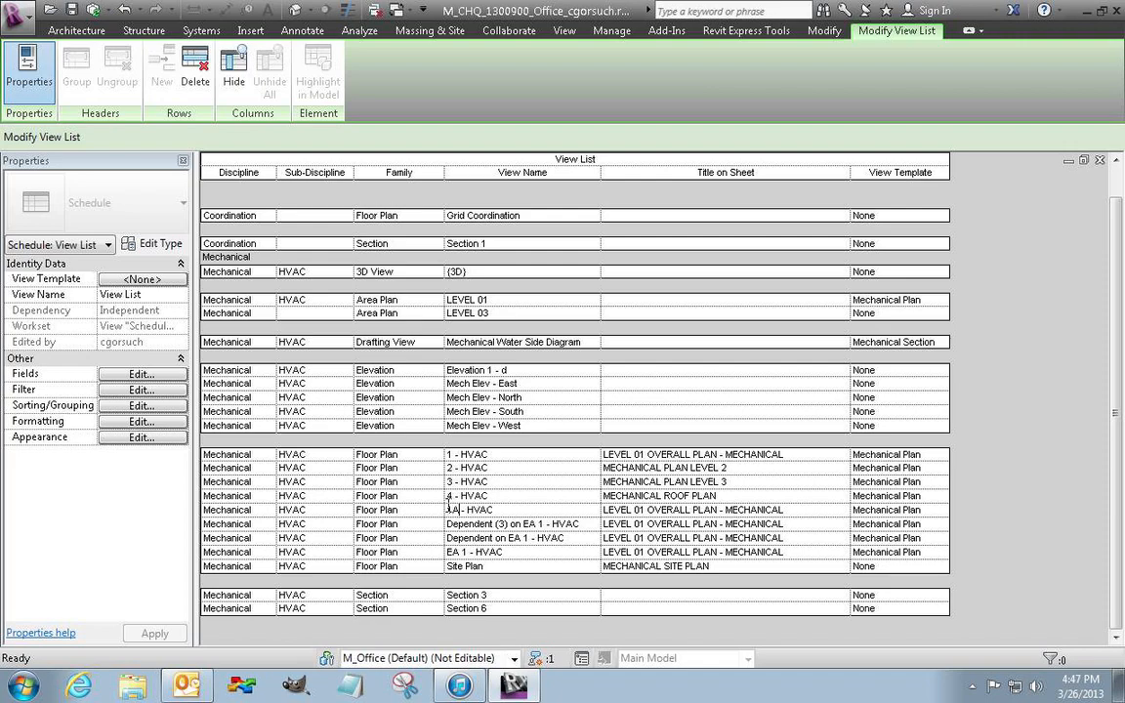
key("Return")
Step: Rename the Dependent (3) on EA 1 - HVAC view as 1B - HVAC in the schedule
left_click(486, 553)
left_click_drag(540, 553, 415, 556)
key("BackSpace")
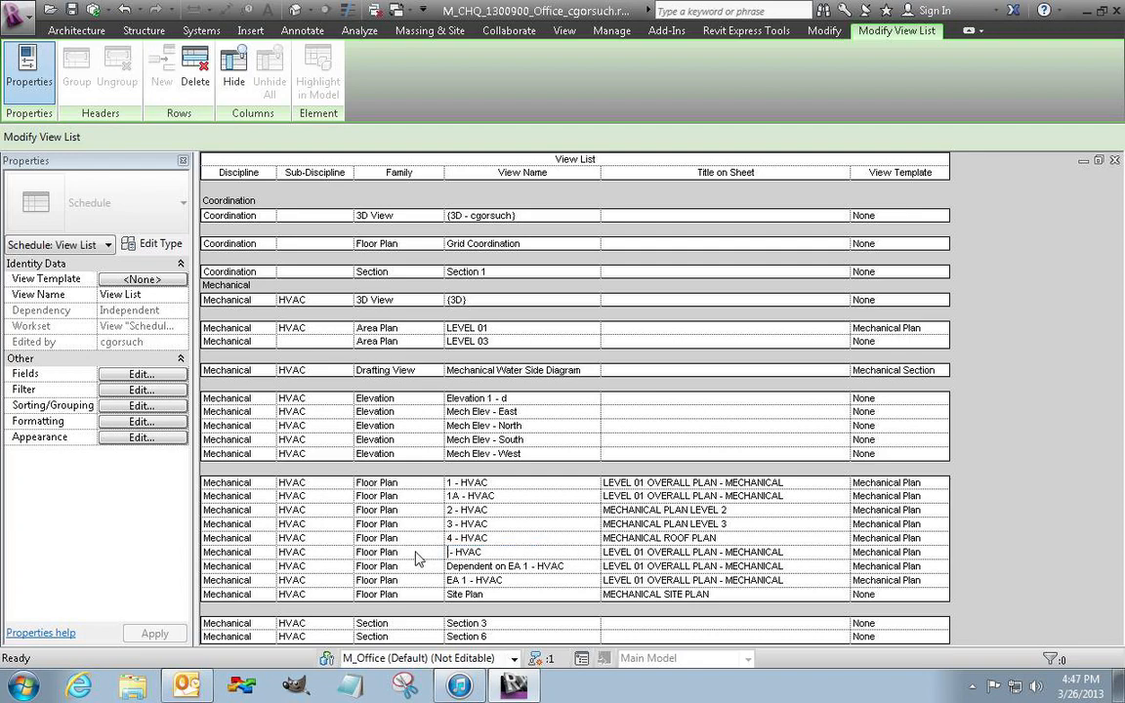
type("1B")
Step: Rename the Dependent on EA 1 - HVAC view as 1C - HVAC in the schedule
left_click(528, 566)
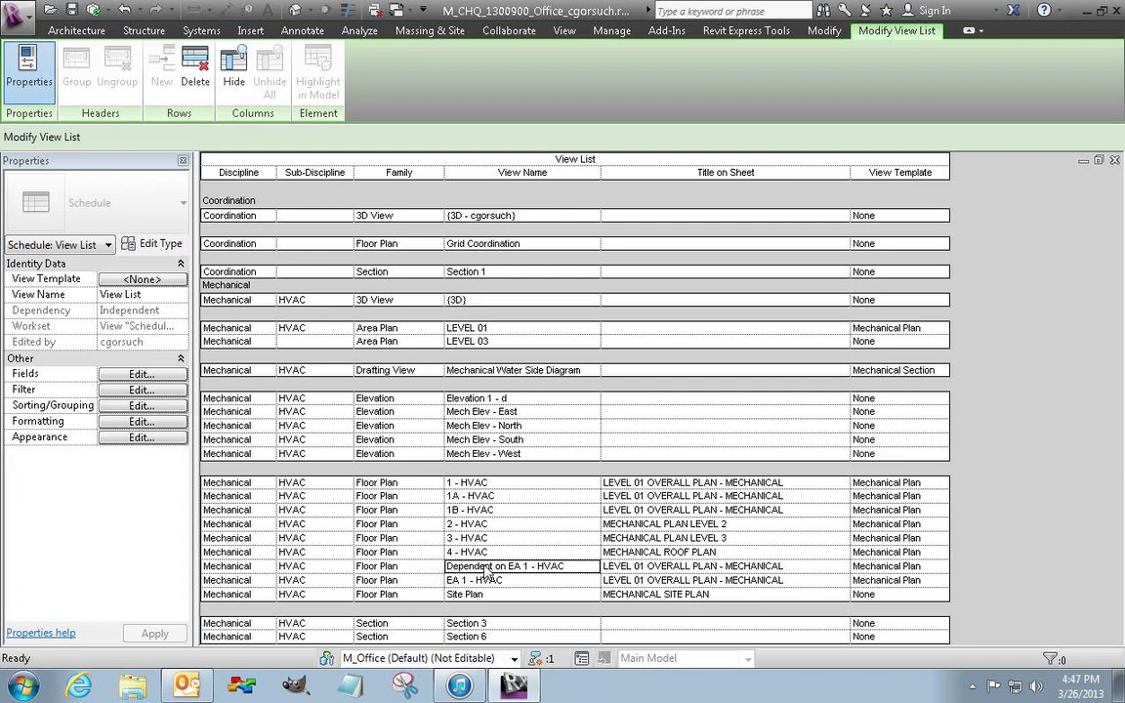
left_click_drag(528, 565, 445, 567)
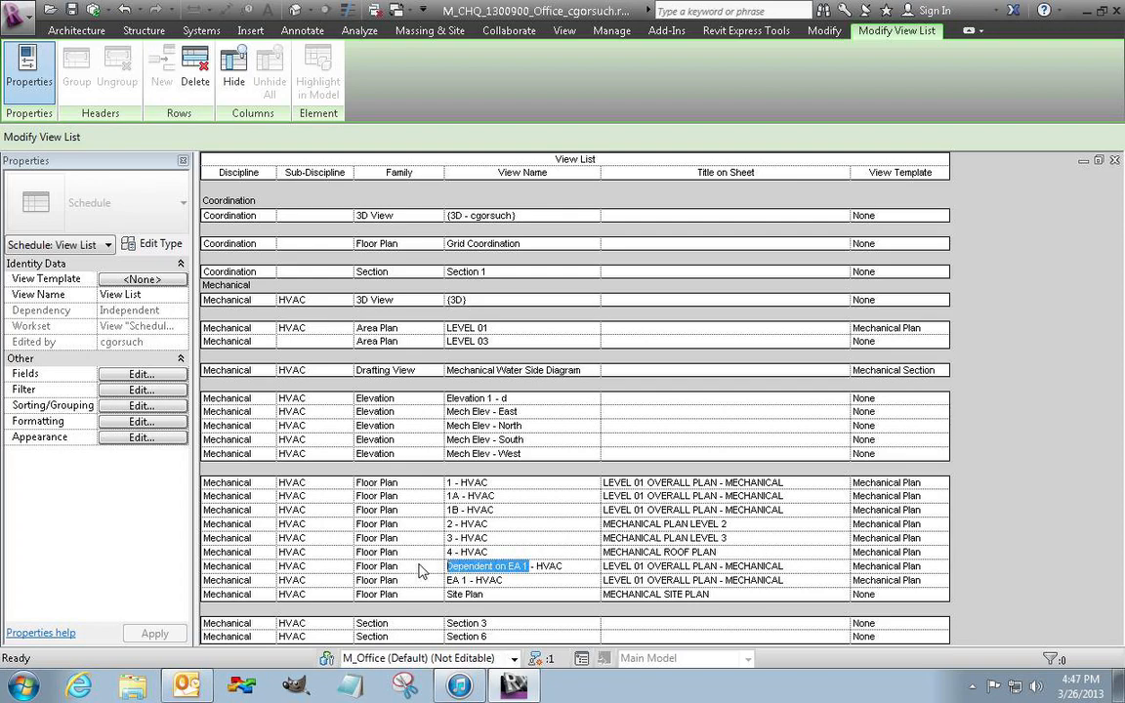
key("BackSpace")
type("1C")
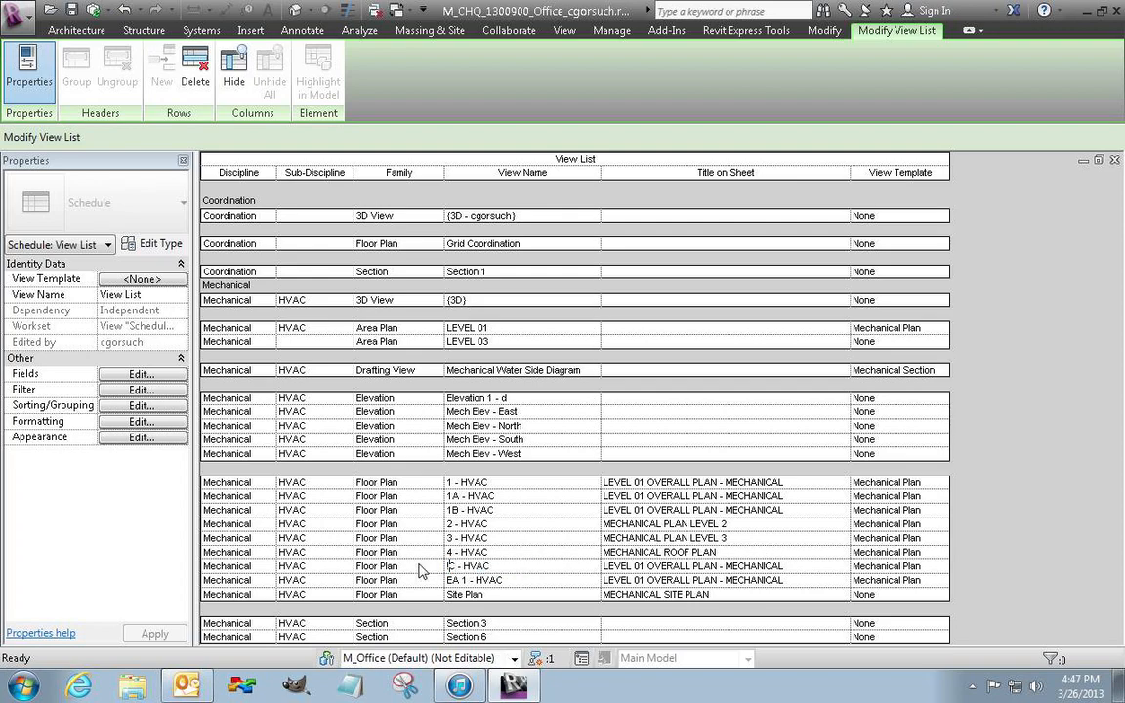
left_click(545, 580)
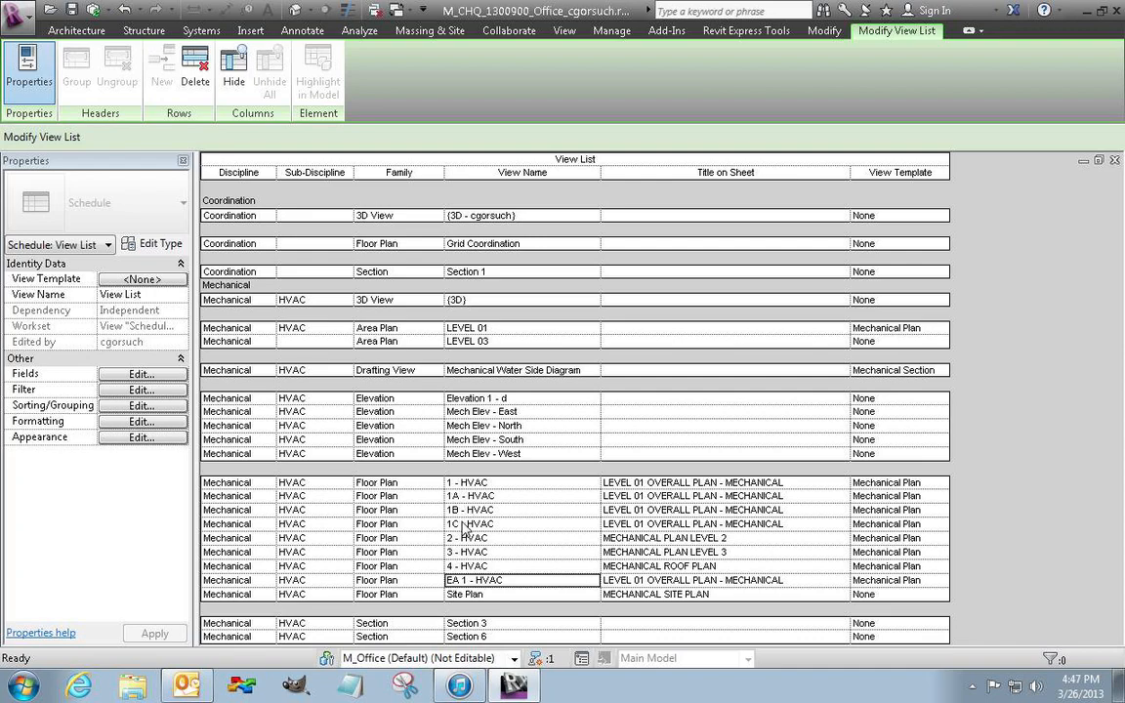
Step: Set the Title on Sheet of view 1A - HVAC to LEVEL 01 SECTION A PLAN - MECHANICAL
left_click(662, 496)
double_click(668, 495)
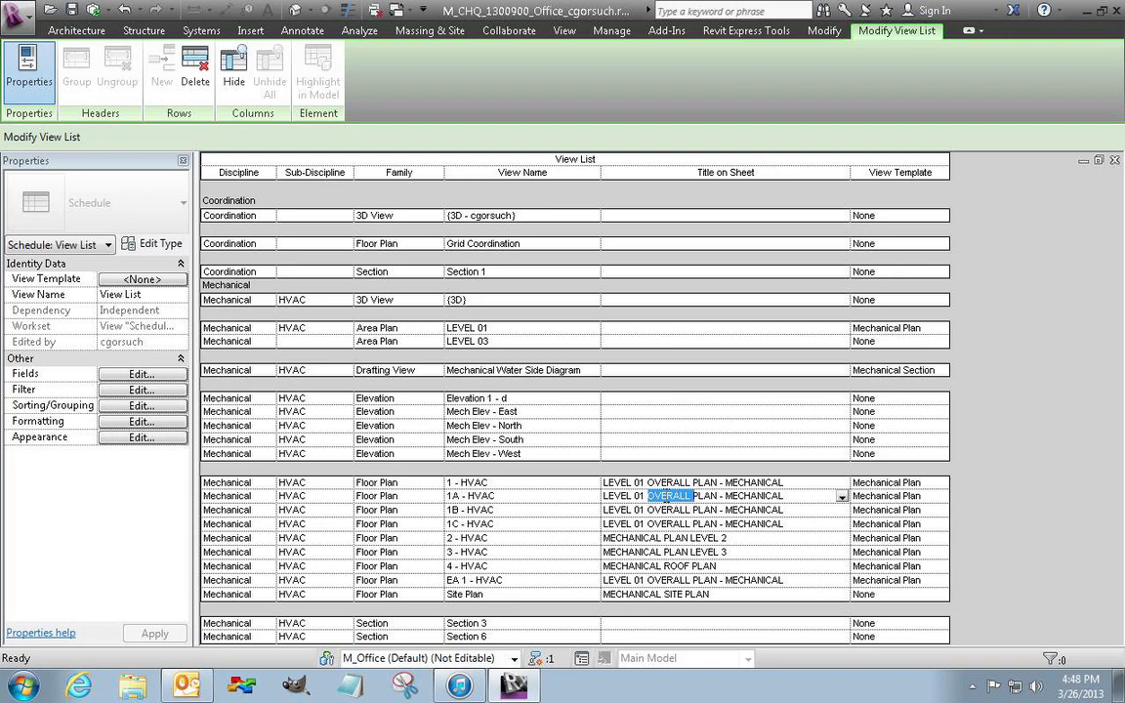
type("SECTION A")
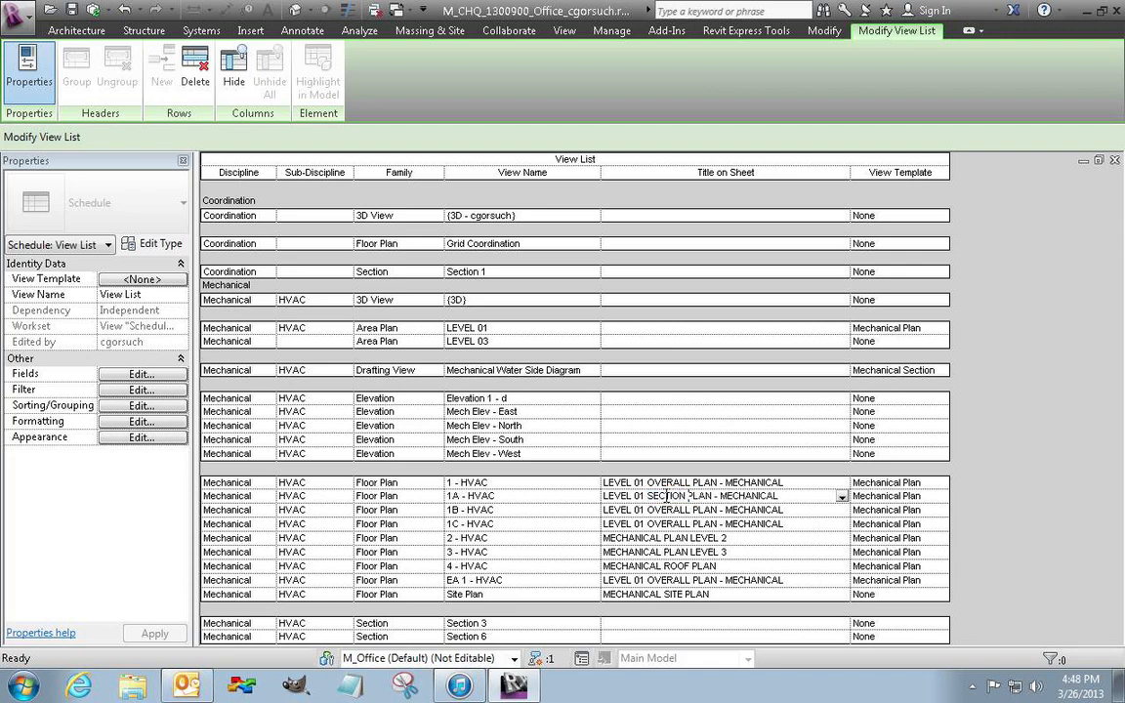
key("Return")
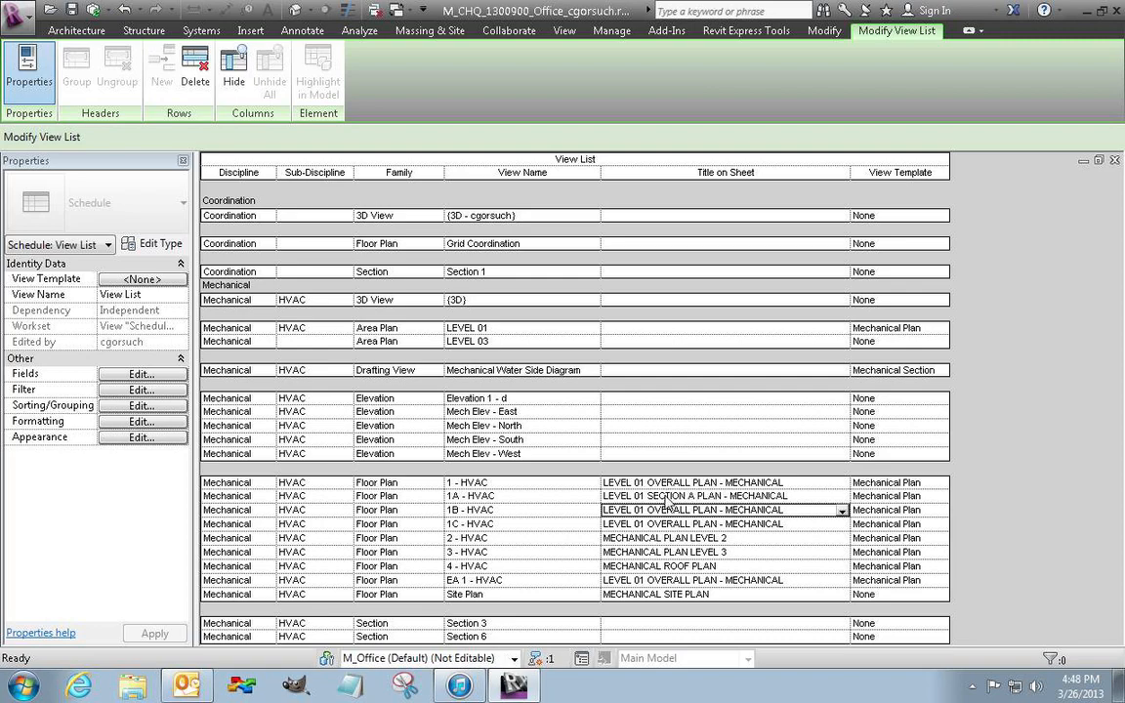
Step: Set the Title on Sheet of view 1B - HVAC to LEVEL 01 SECTION B PLAN - MECHANICAL
left_click(666, 509)
double_click(663, 510)
type("SECTION B")
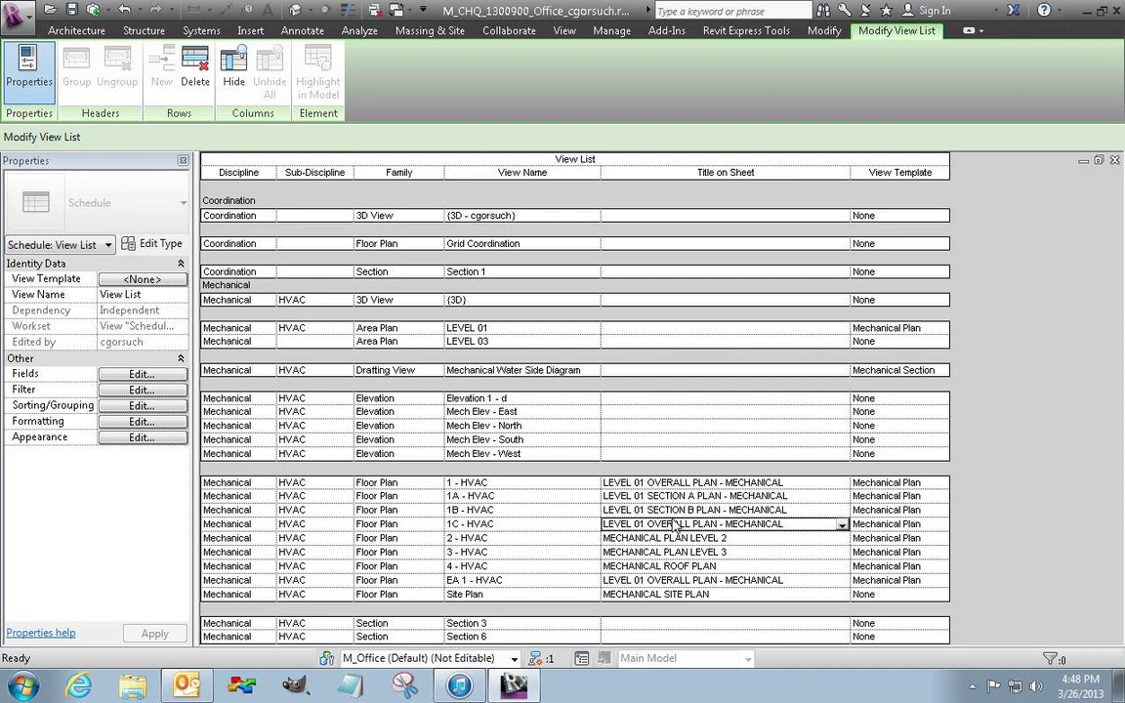
Step: Set the Title on Sheet of view 1C - HVAC to LEVEL 01 SECTION C PLAN - MECHANICAL
left_click(673, 524)
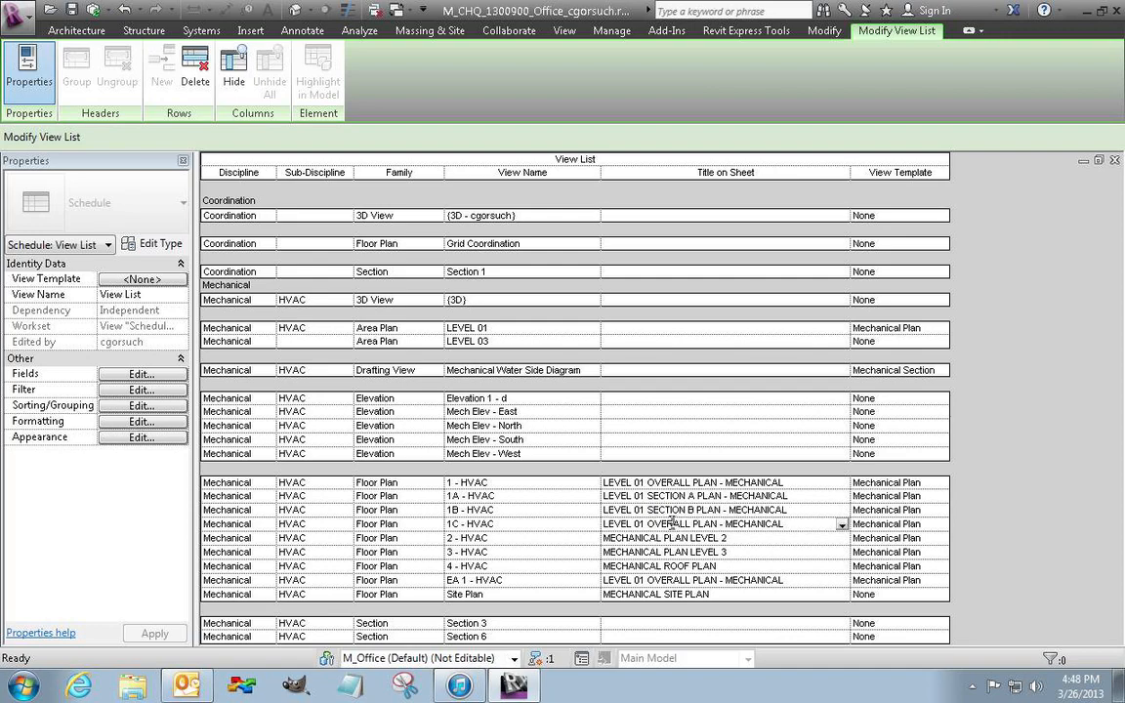
double_click(673, 524)
type("SECTION C")
key("Return")
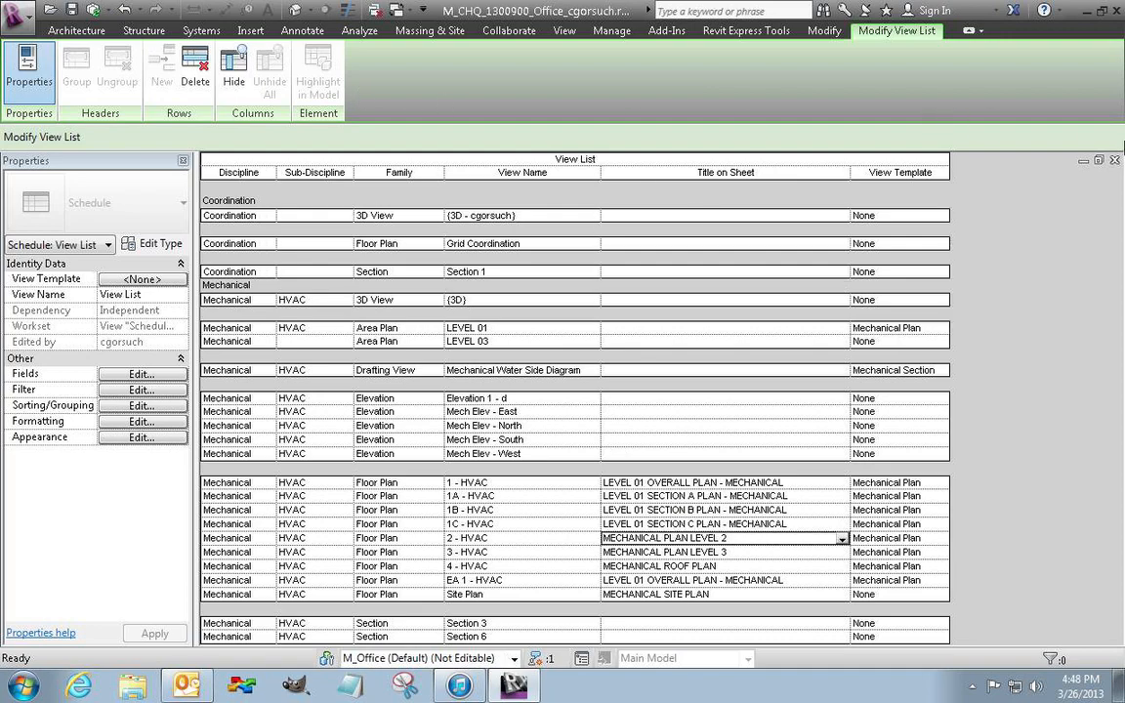
Step: Close the View List schedule and show the Project Browser again
left_click(1114, 160)
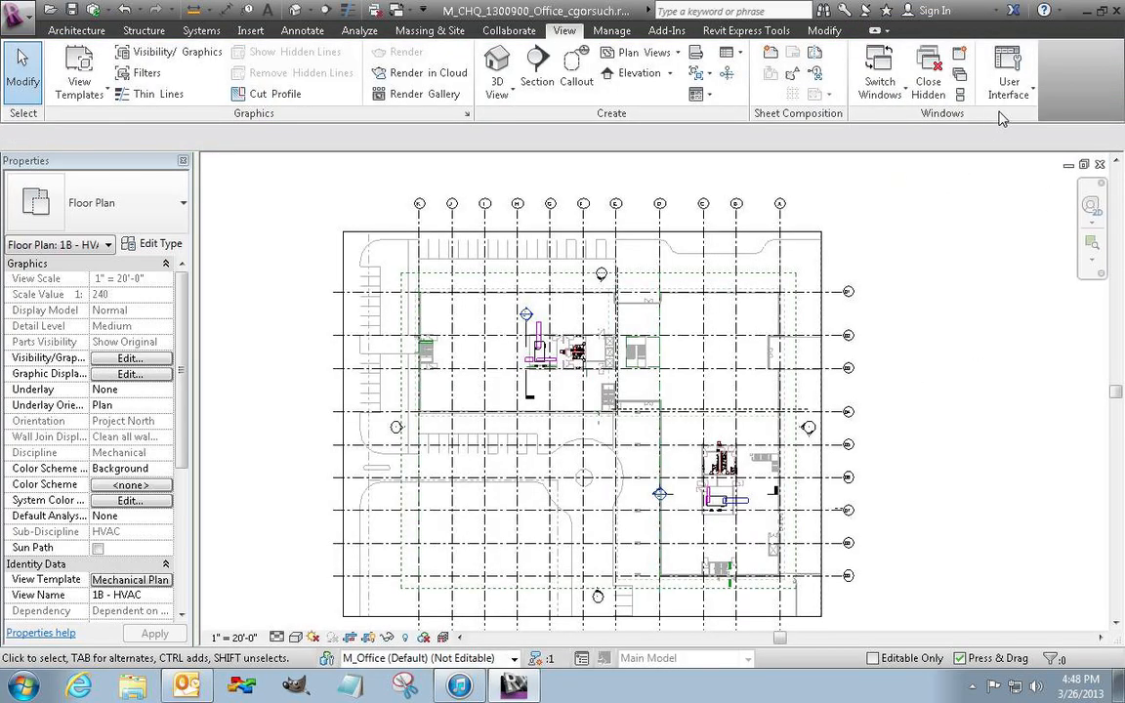
left_click(1009, 80)
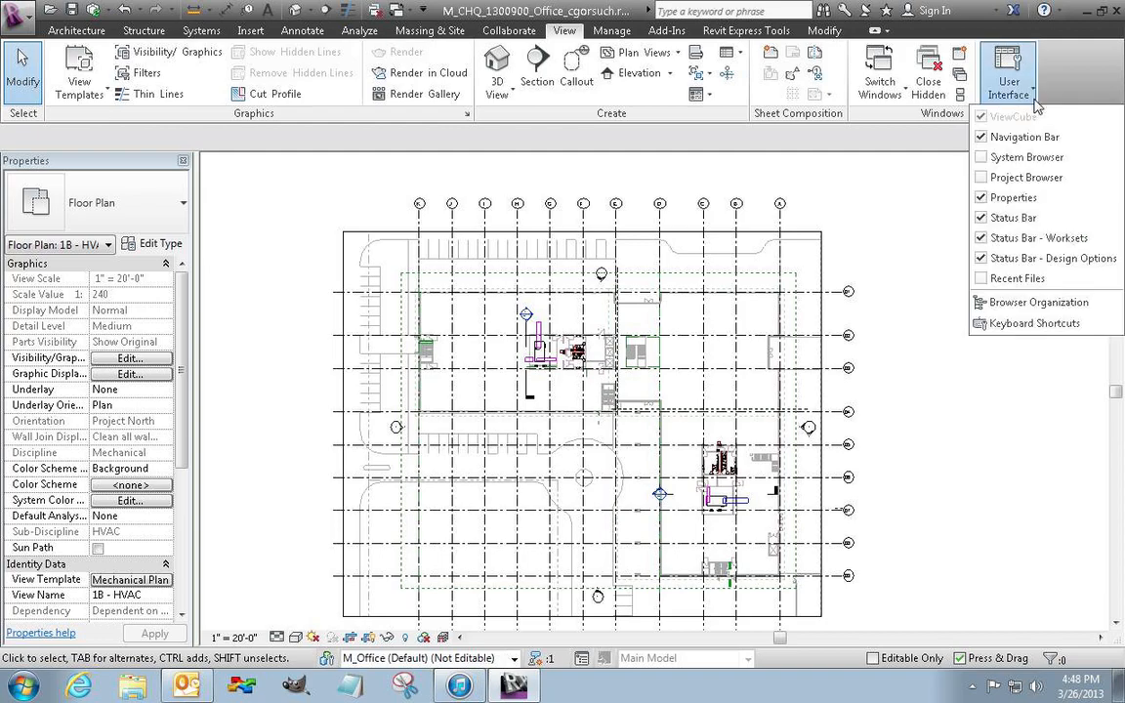
left_click(1006, 179)
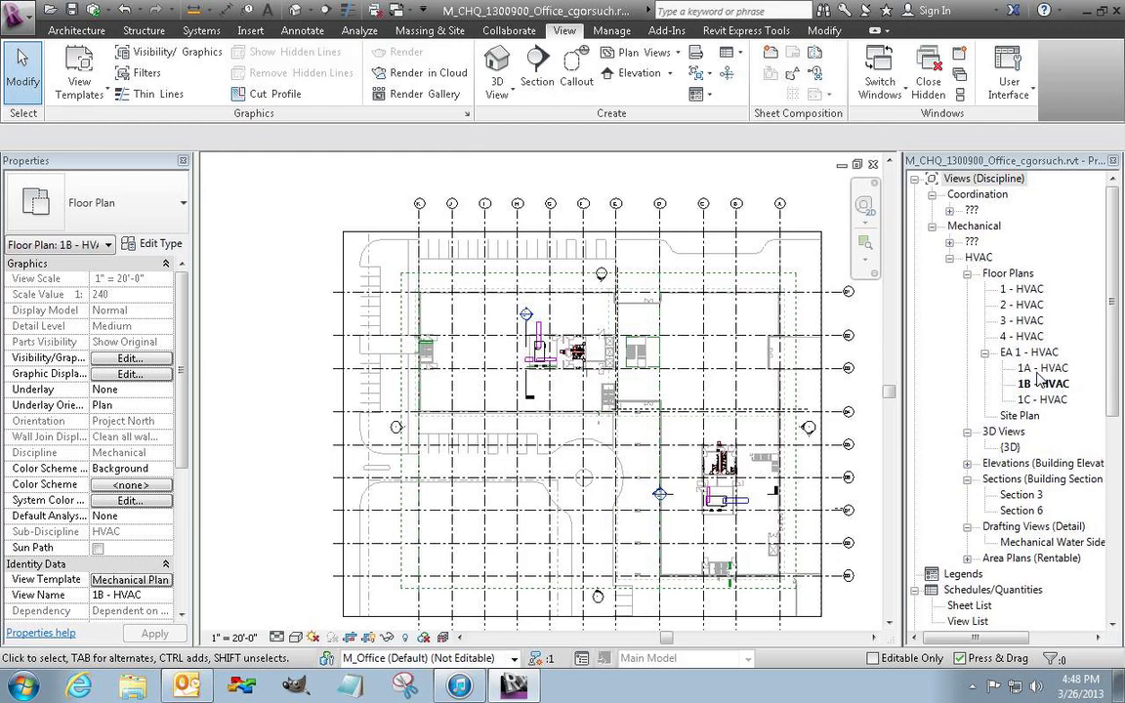
Step: Open the 1A - HVAC dependent view and assign it the Section A scope box
left_click(1047, 369)
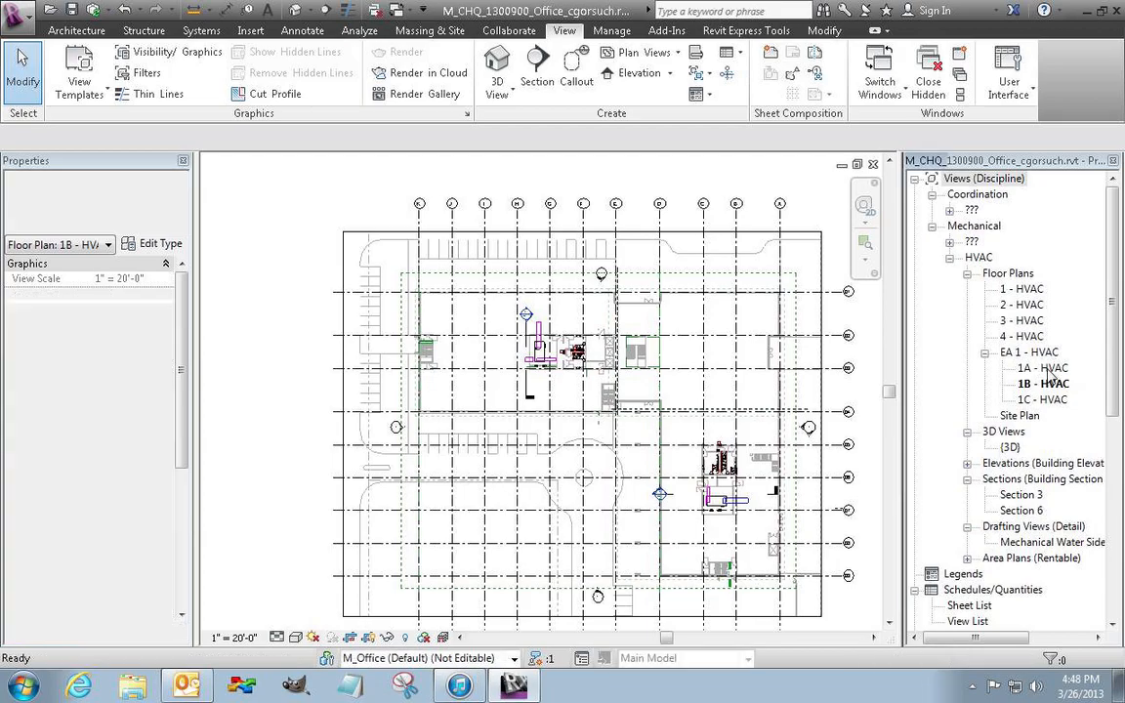
double_click(1048, 371)
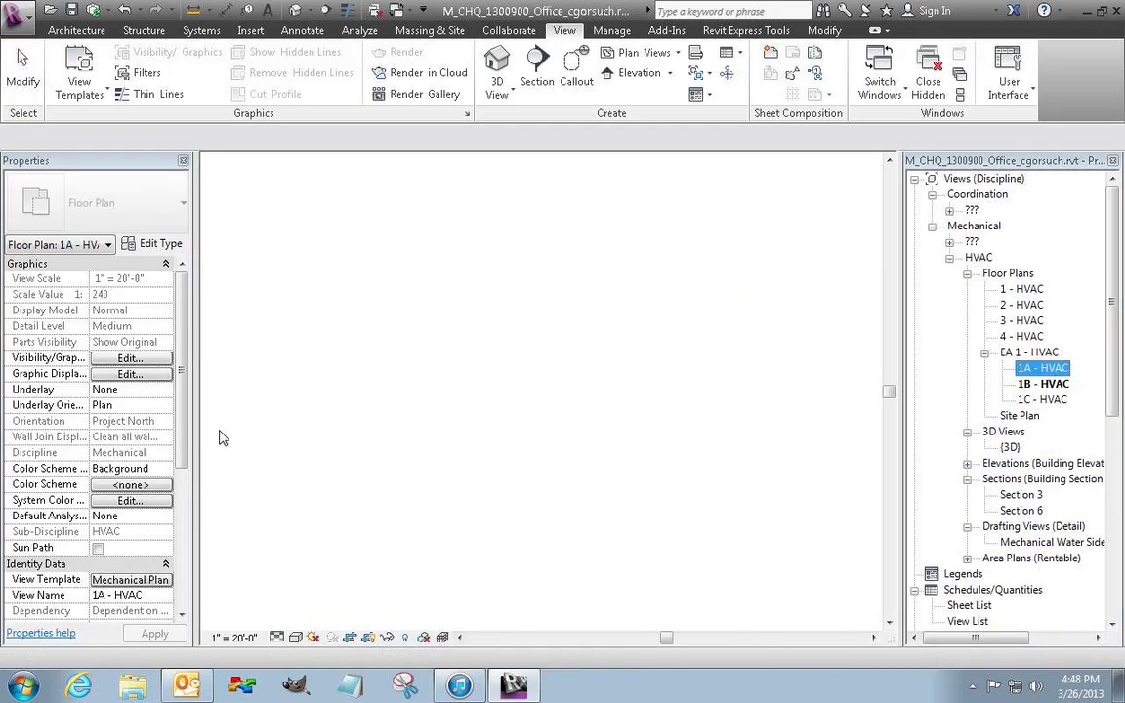
left_click_drag(178, 440, 171, 586)
left_click(162, 532)
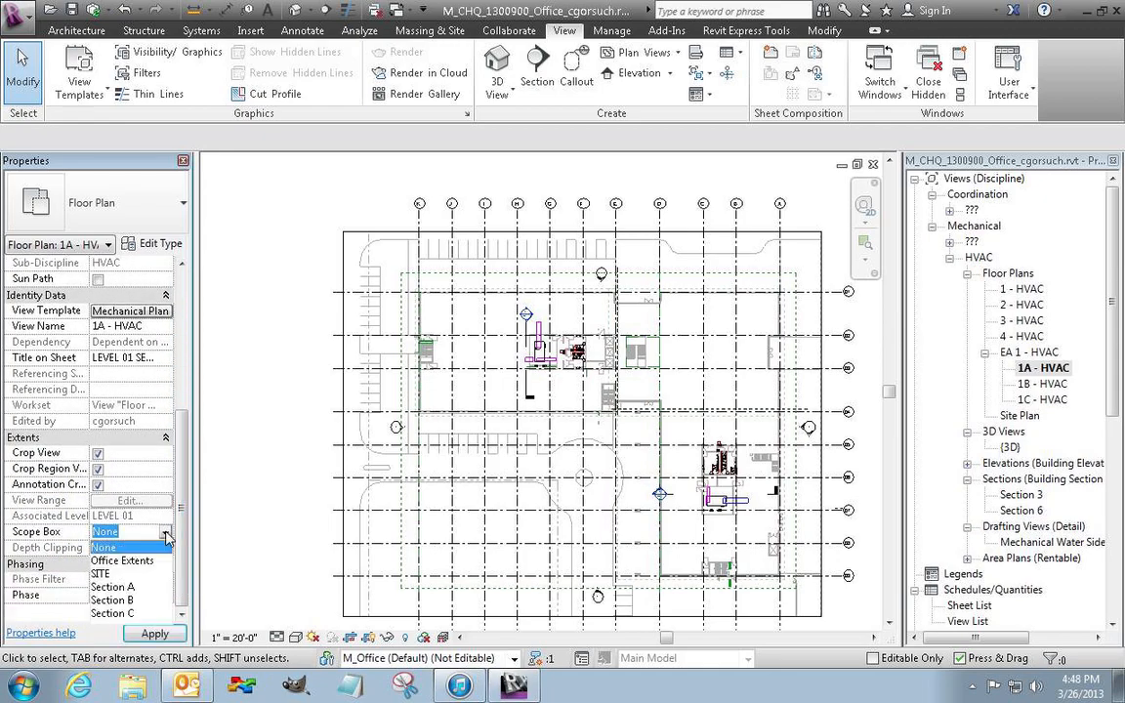
left_click(137, 587)
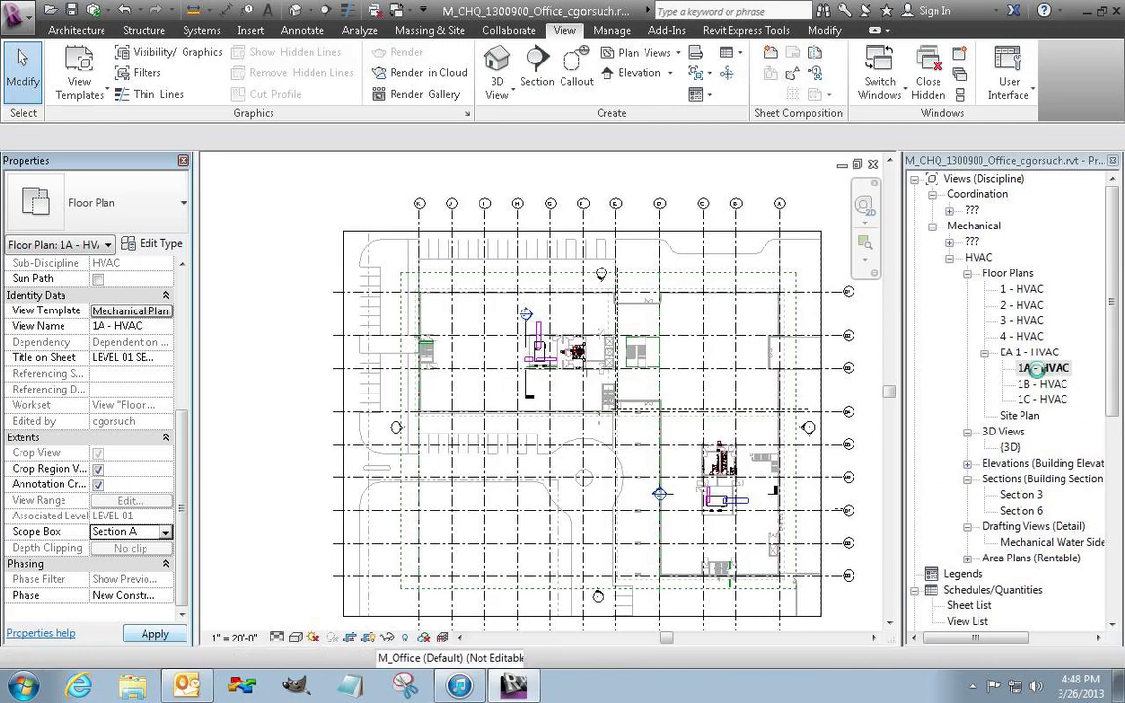
Step: Open the 1B - HVAC dependent view and assign it the Section B scope box
double_click(1043, 386)
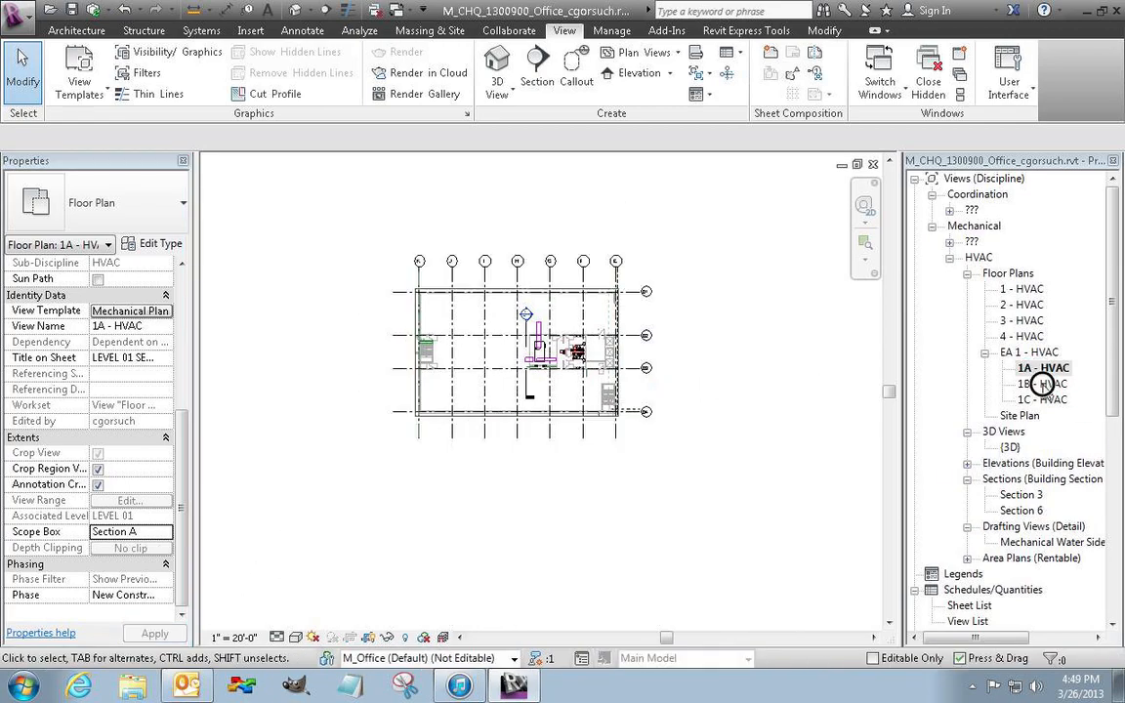
left_click(159, 531)
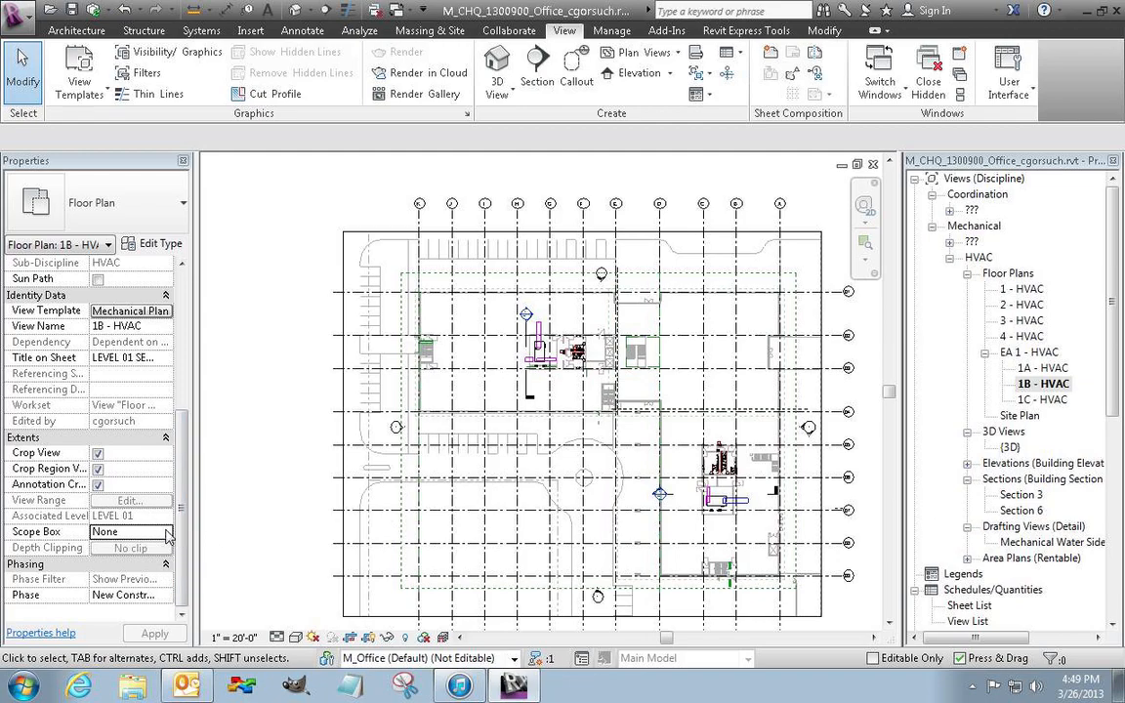
left_click(113, 599)
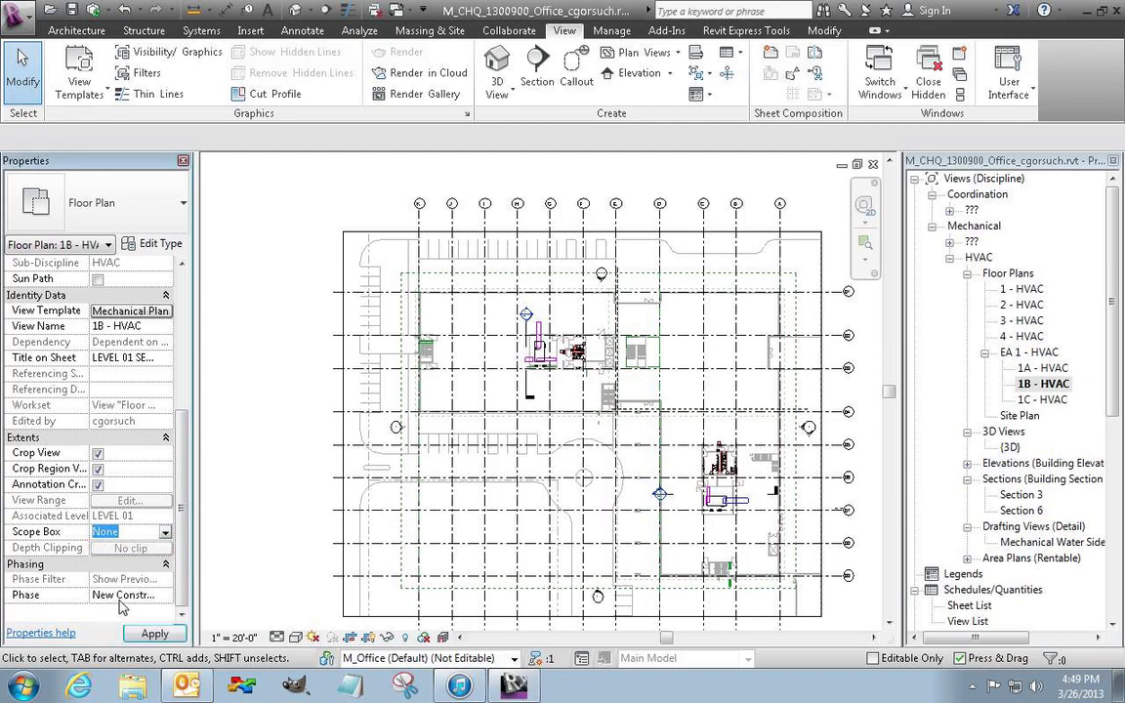
Step: Open the 1C - HVAC dependent view and assign it the Section C scope box
left_click(1043, 400)
double_click(1063, 401)
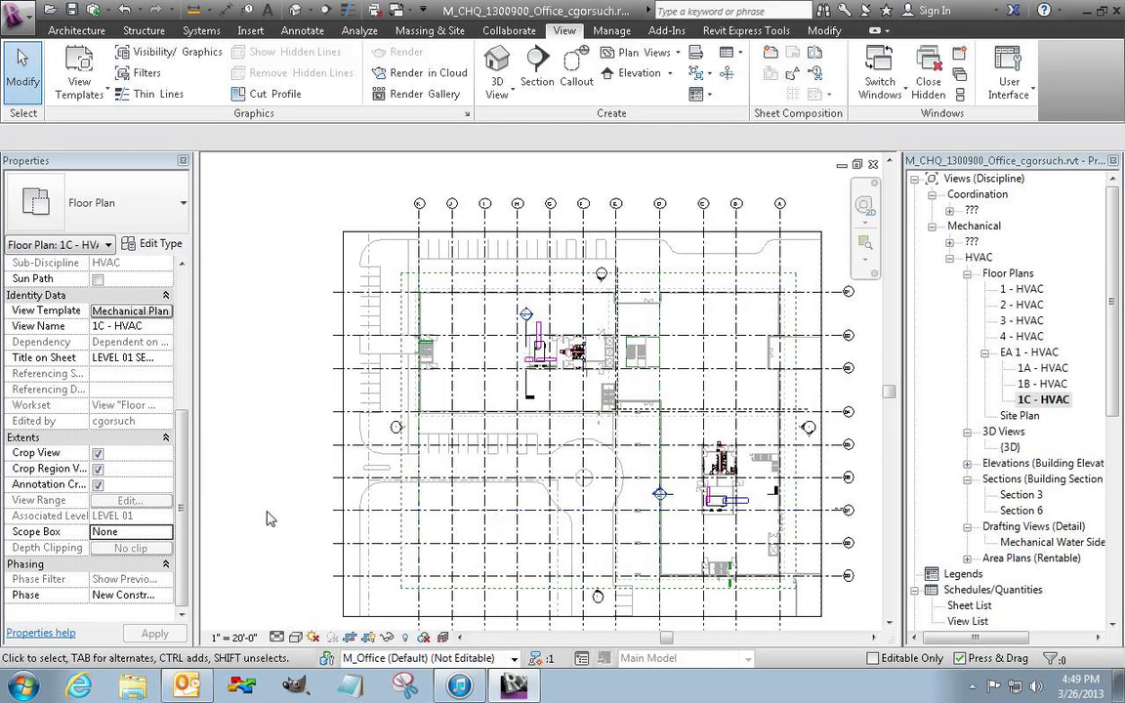
left_click(166, 531)
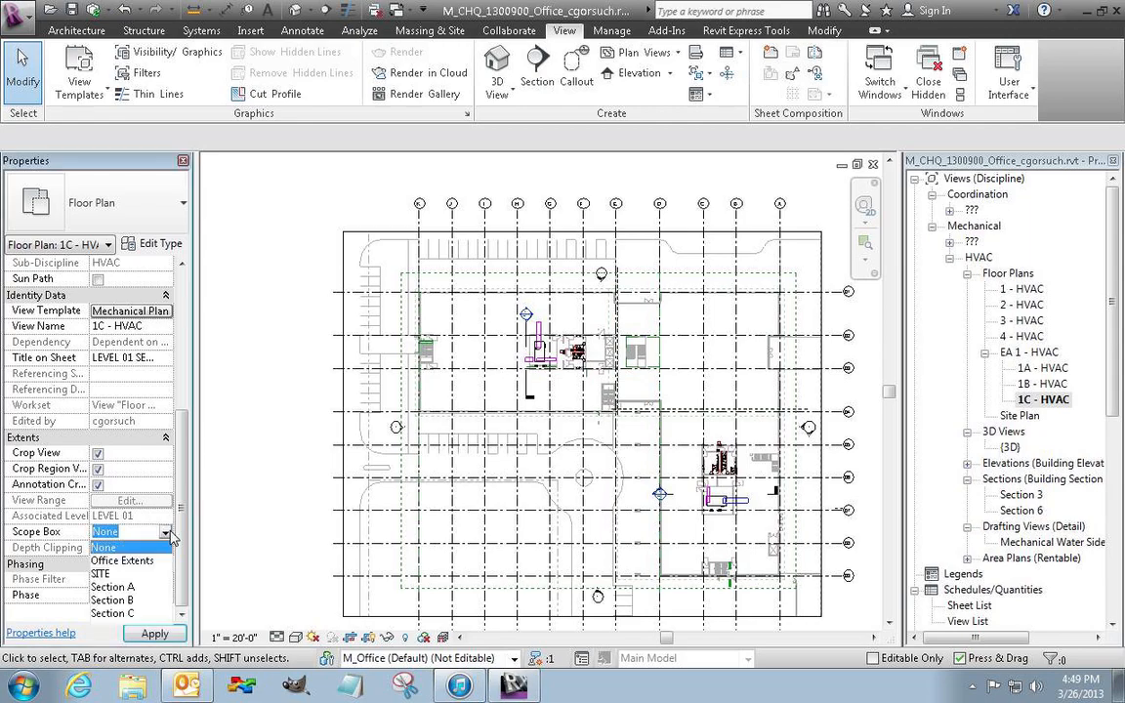
left_click(125, 614)
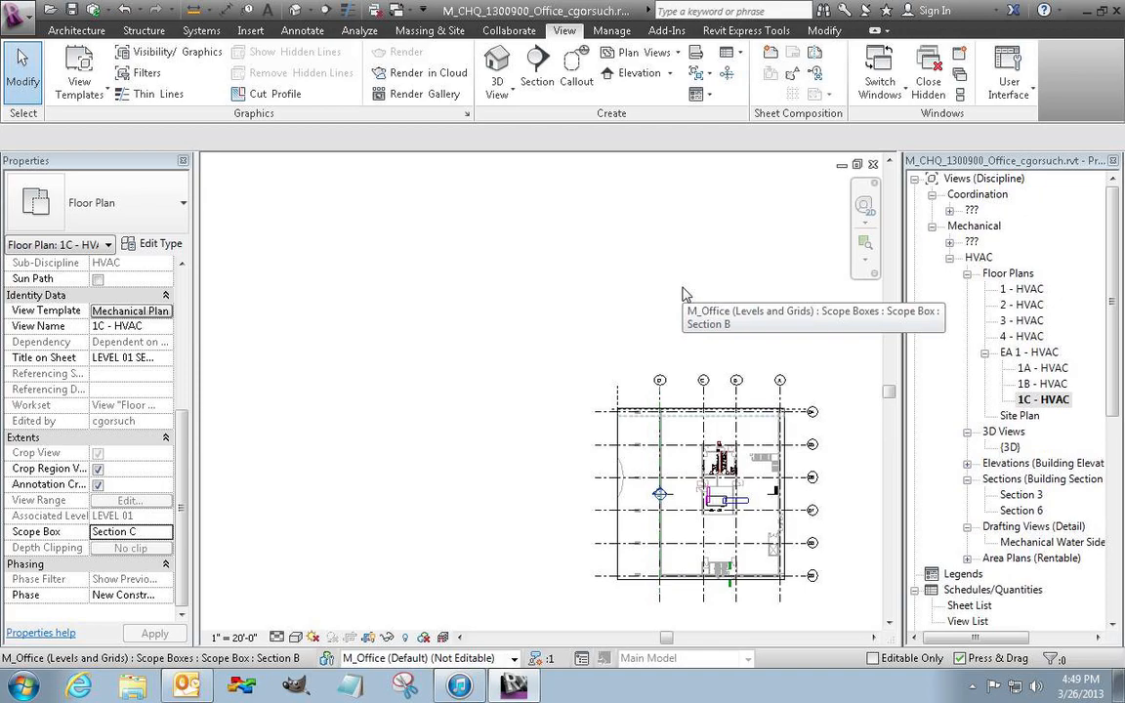
Step: In the EA 1 - HVAC plan, draw an arc detail line about 301' long from the Section A ductwork through Section B to Section C
double_click(1049, 356)
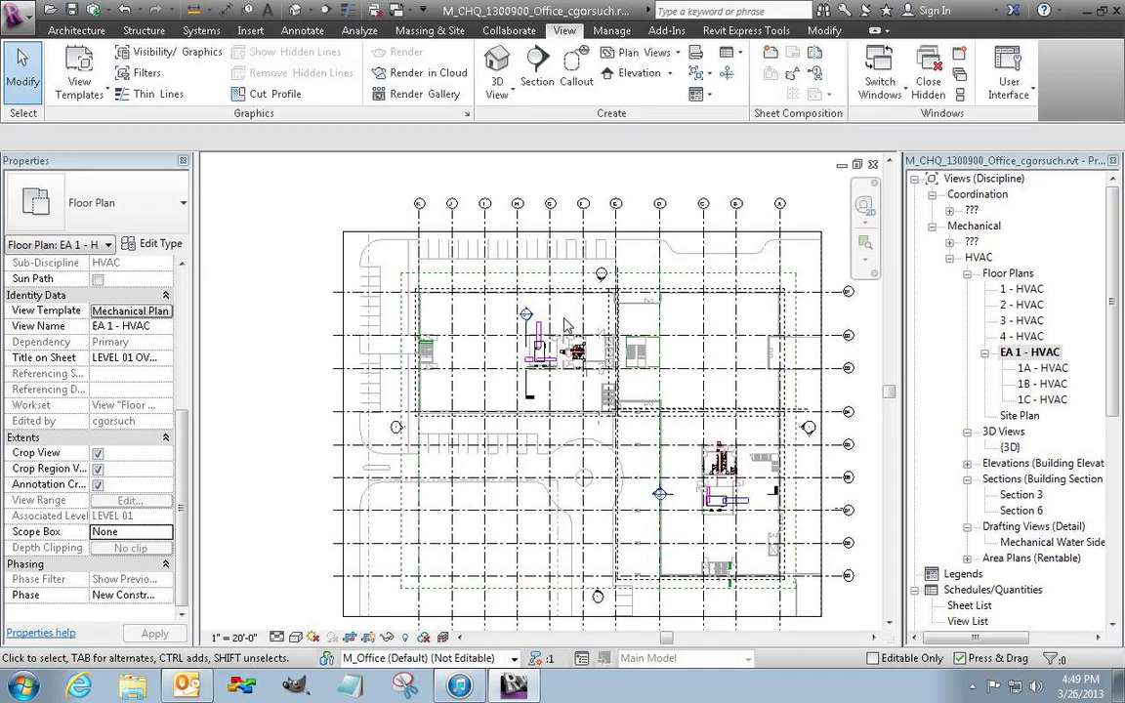
left_click(298, 30)
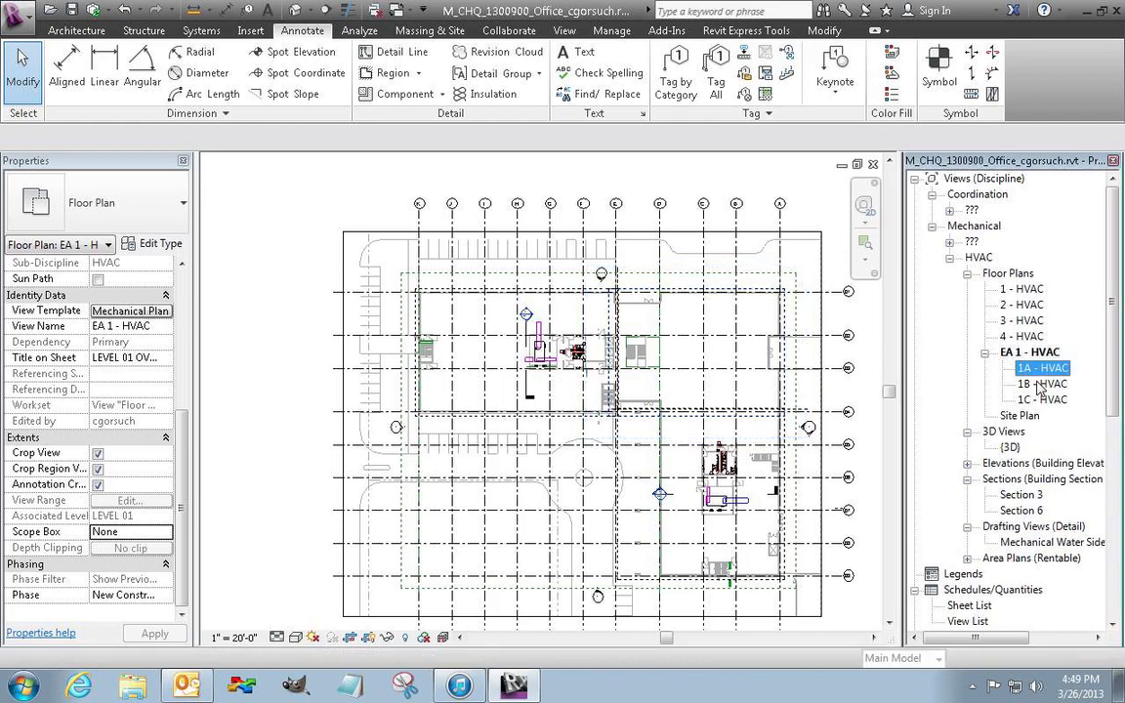
left_click(1039, 369)
left_click(1039, 353)
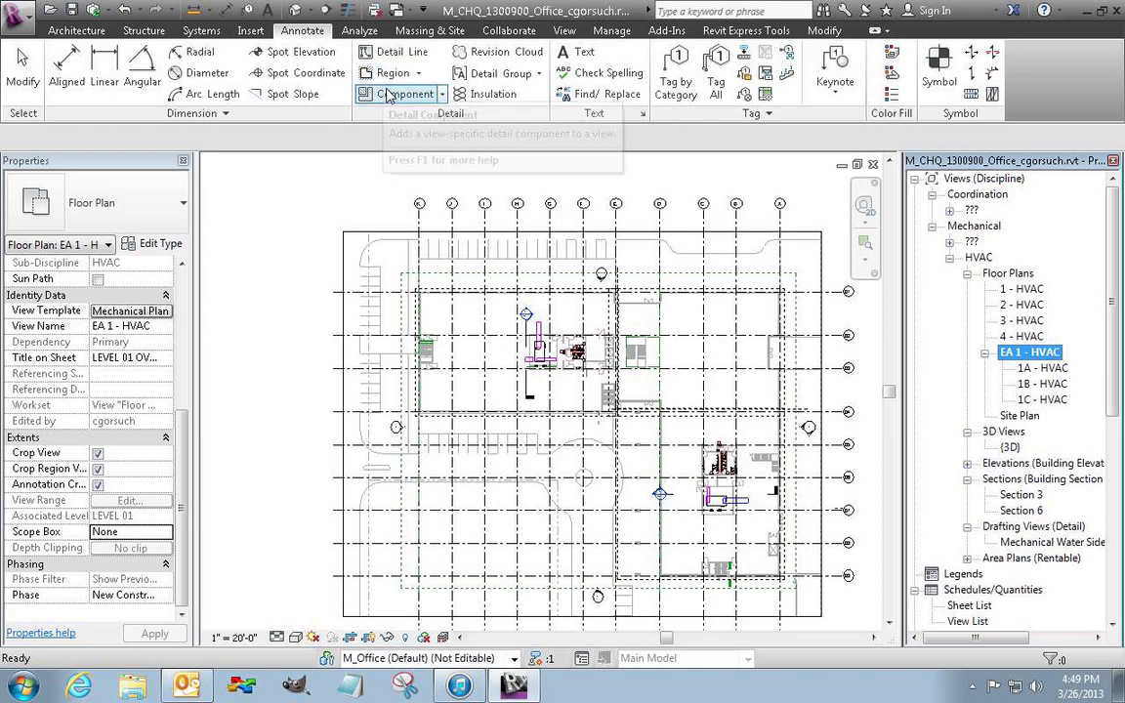
left_click(396, 52)
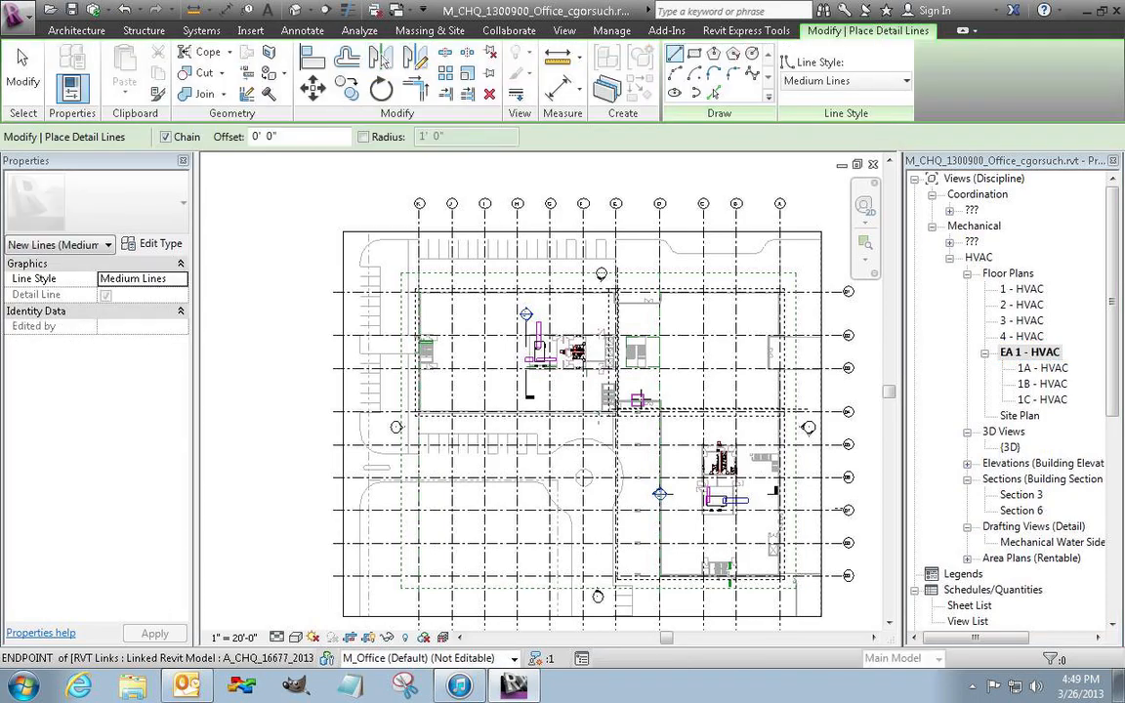
left_click(675, 73)
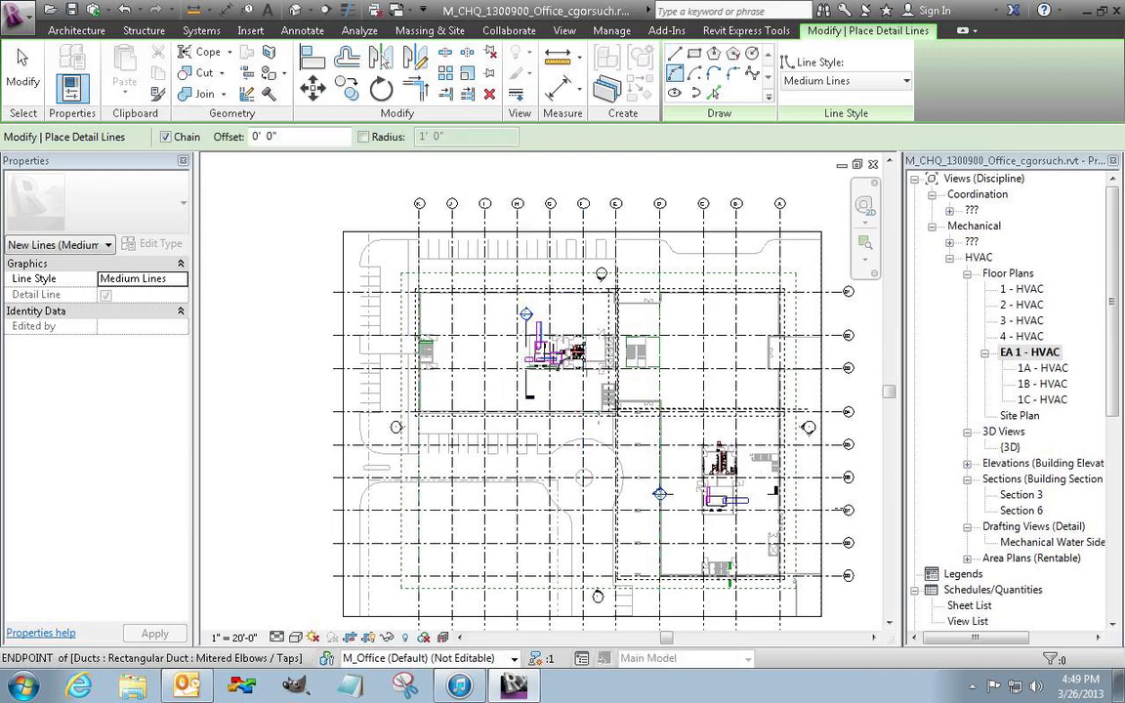
left_click(554, 338)
left_click(724, 525)
key("Escape")
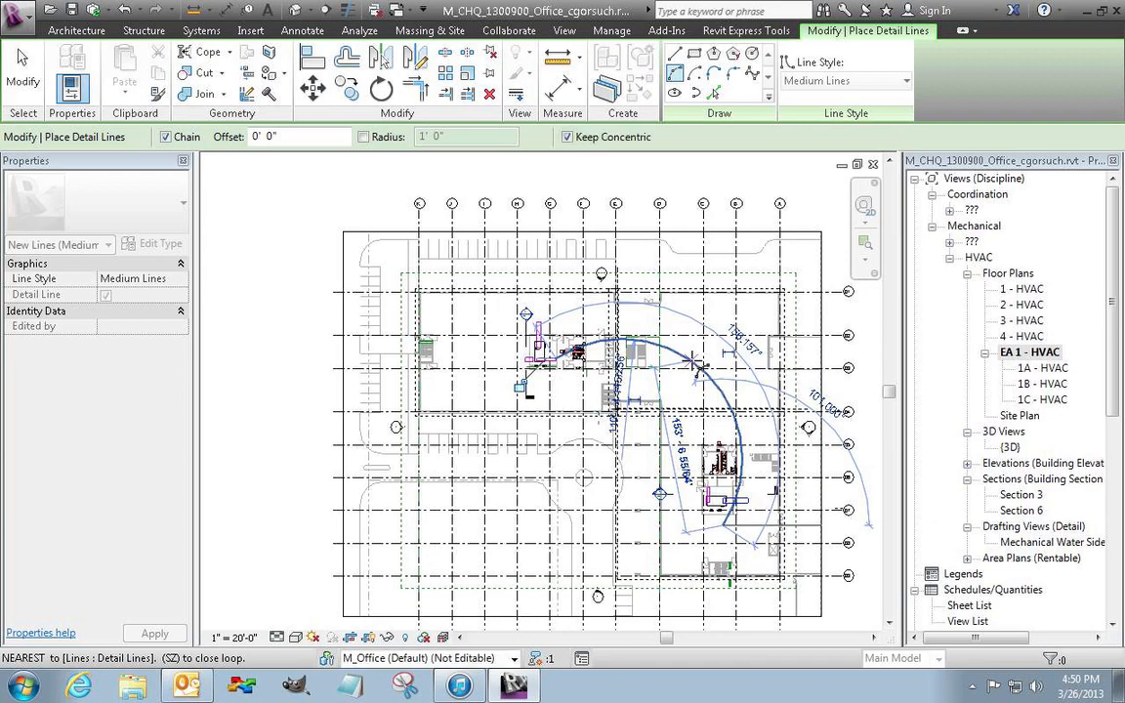
key("Escape")
Step: Set the arc detail line's style to Wide Lines
left_click(697, 365)
left_click(707, 80)
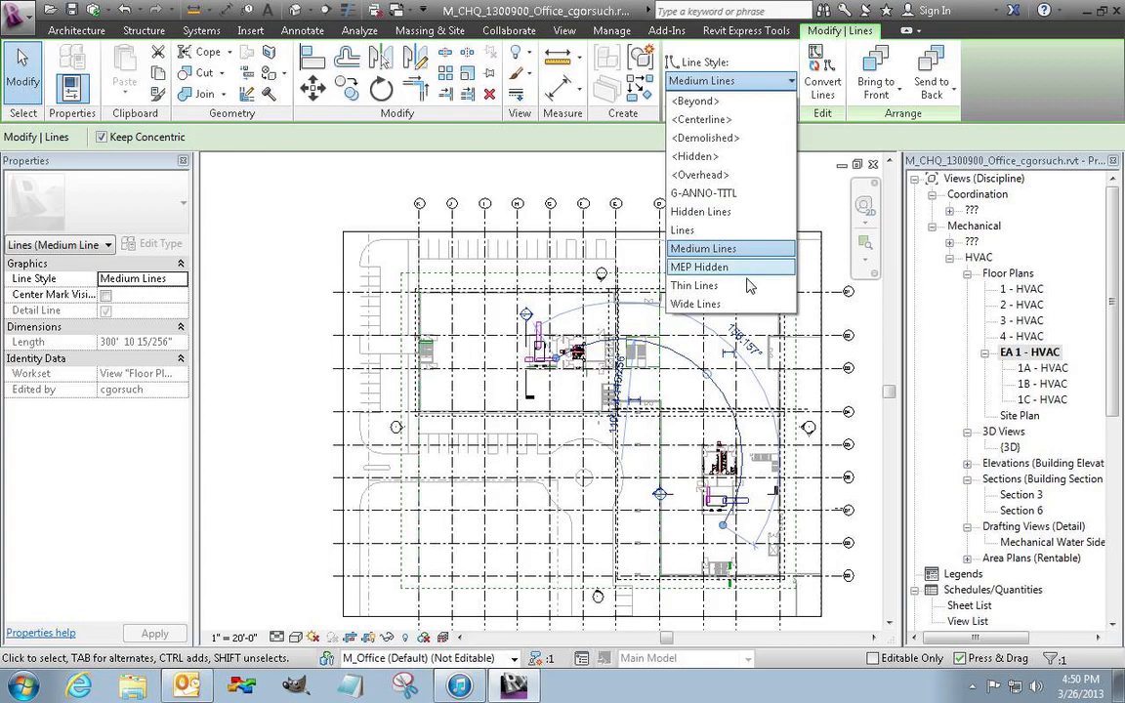
left_click(695, 304)
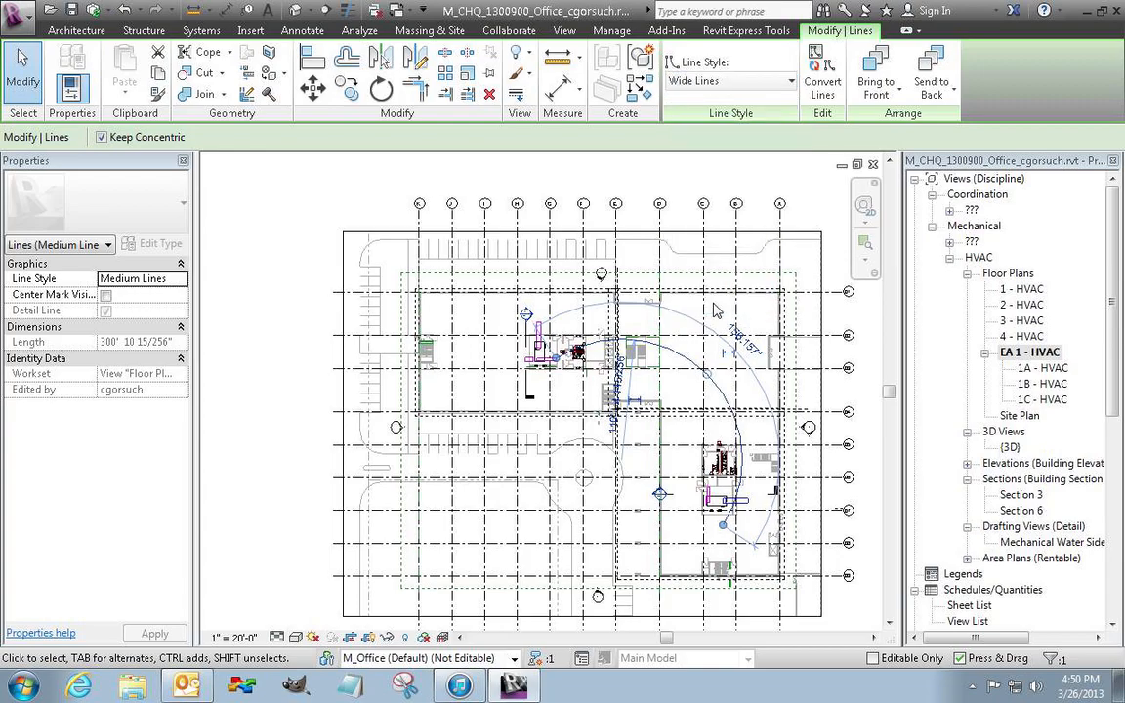
left_click(688, 384)
Step: Examine how the arc detail line appears in the EA 1 plan and in dependent views 1A, 1B and 1C - HVAC
scroll(689, 384, "up", 5)
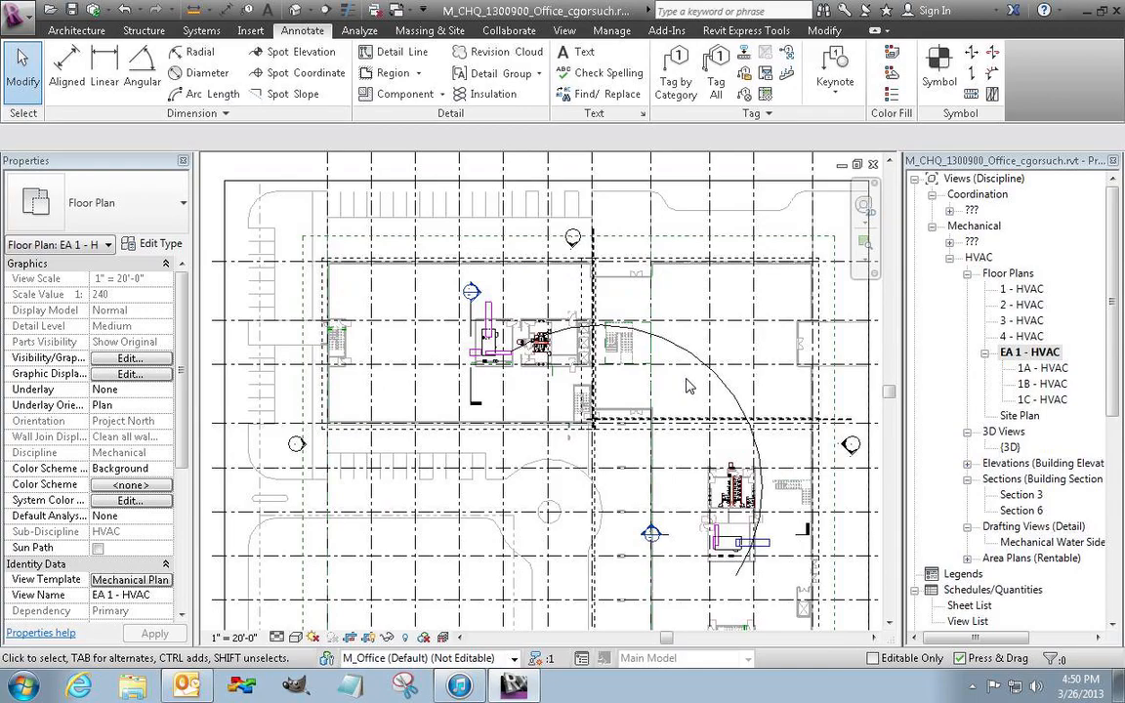
middle_click_drag(695, 383, 801, 384)
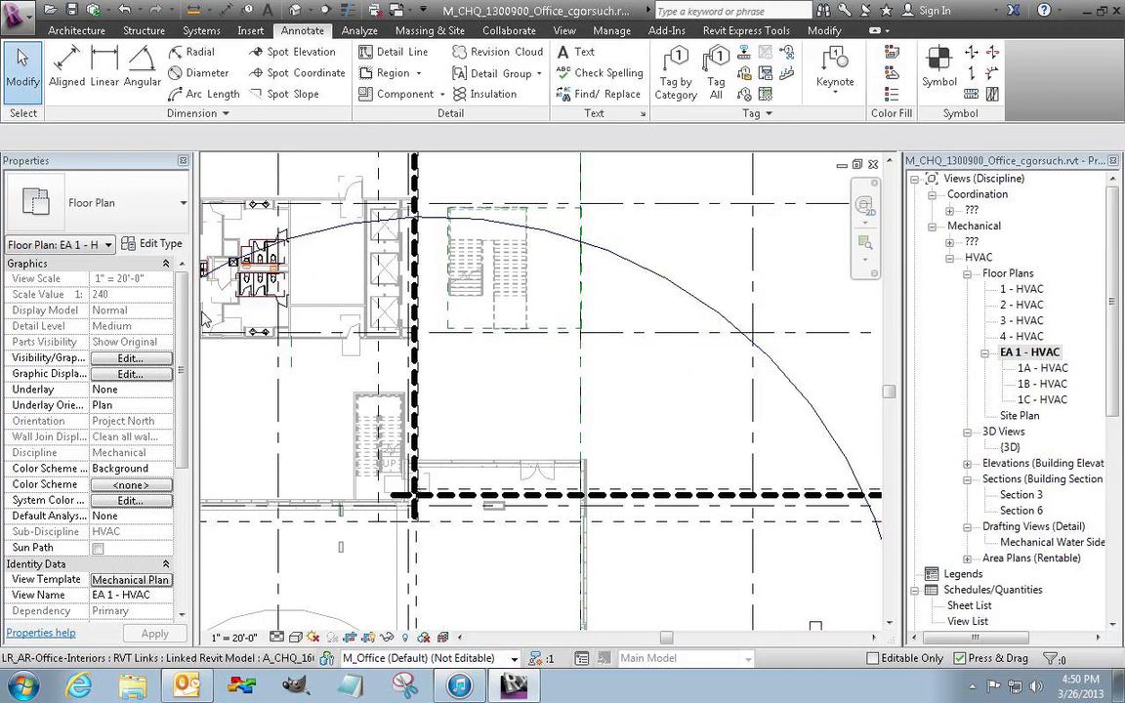
left_click(340, 232)
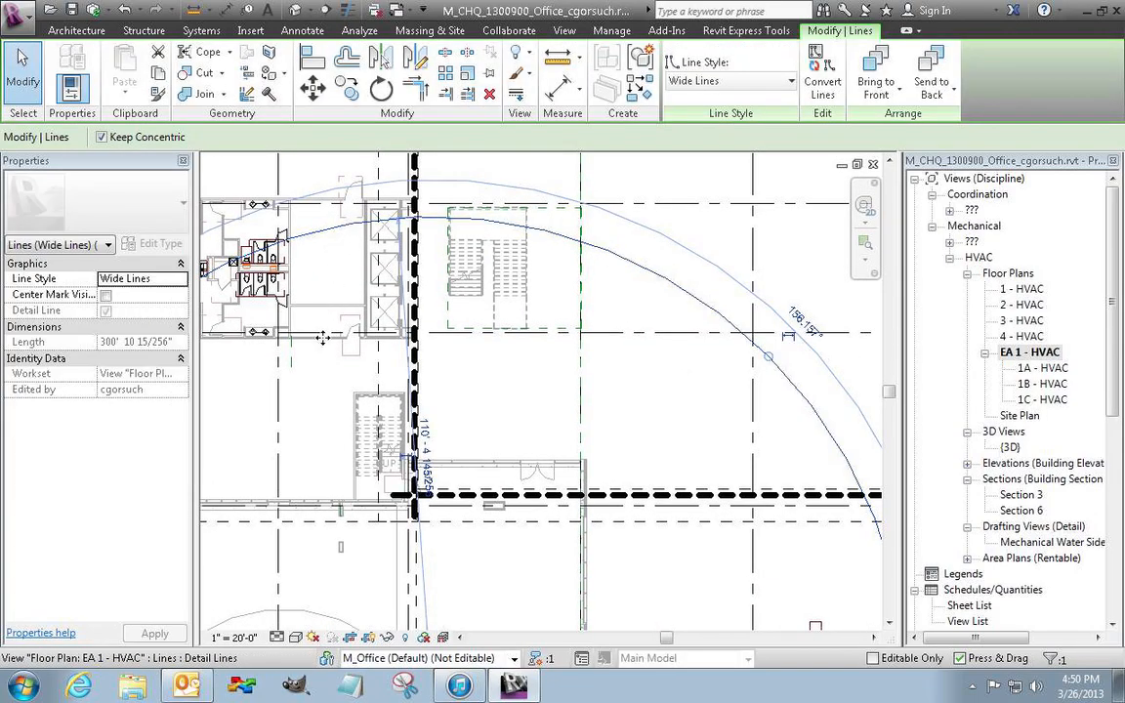
double_click(1043, 368)
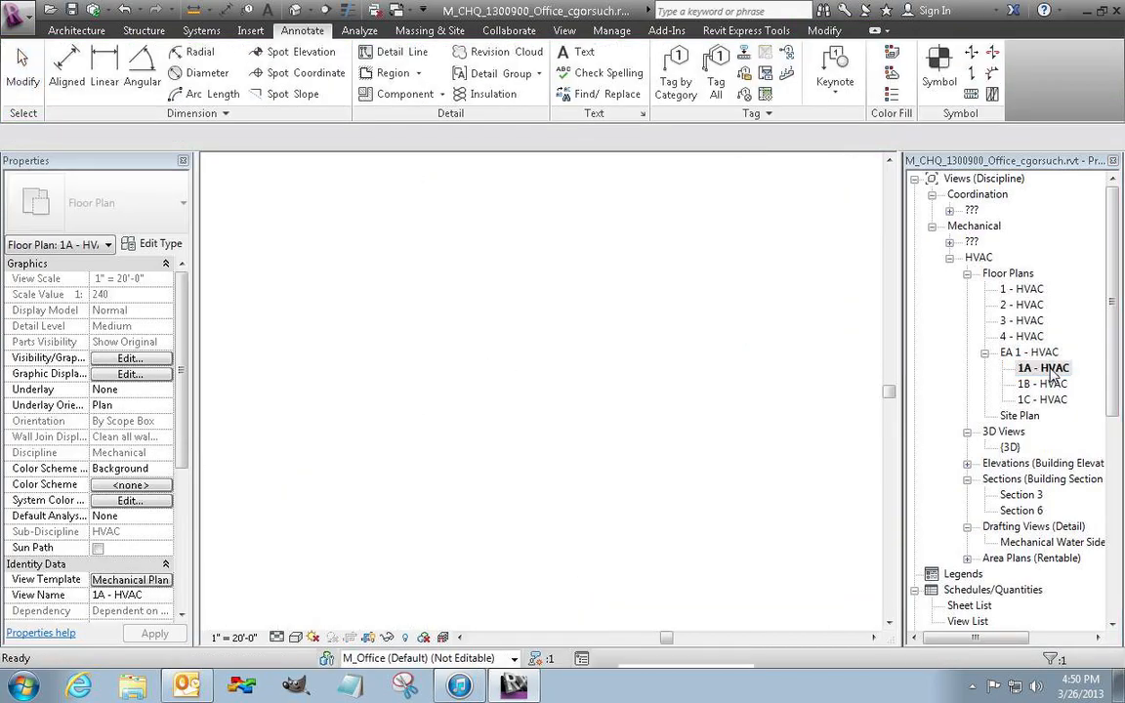
scroll(680, 369, "up", 5)
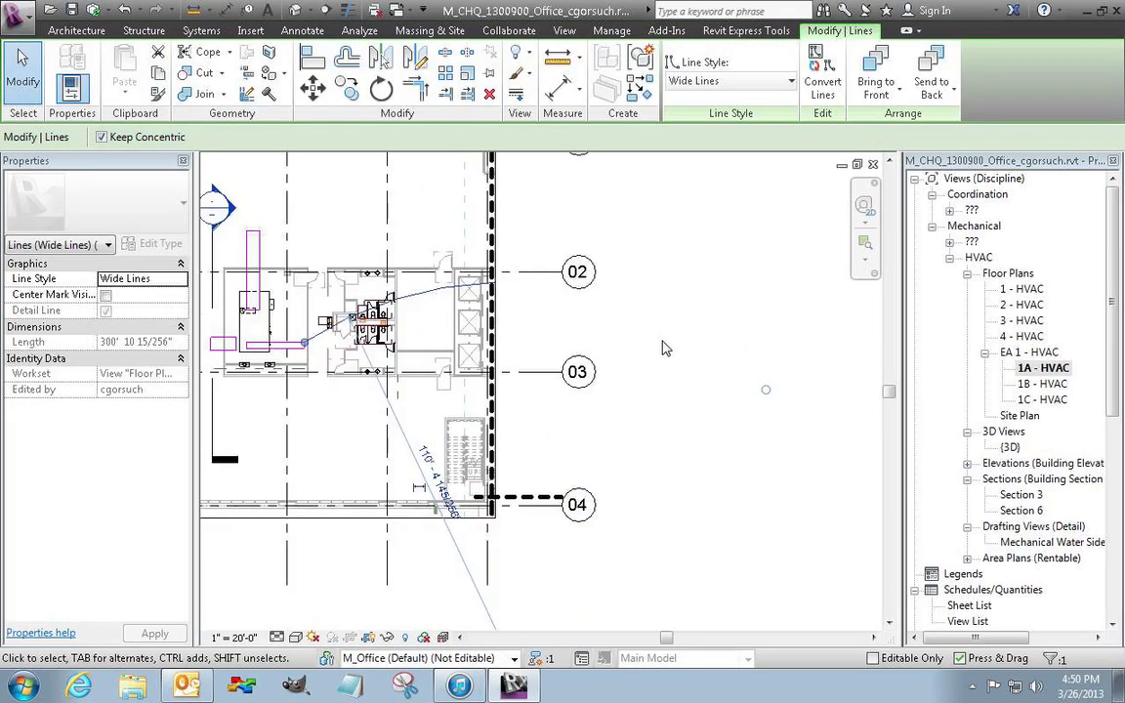
double_click(1037, 384)
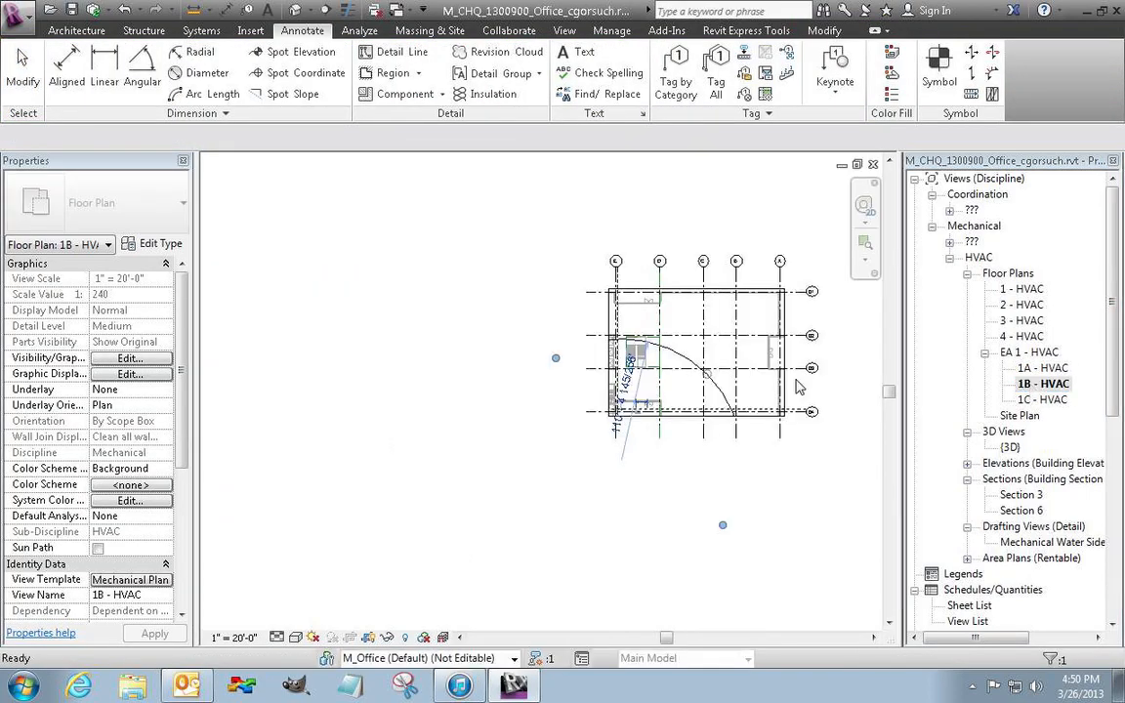
double_click(1042, 400)
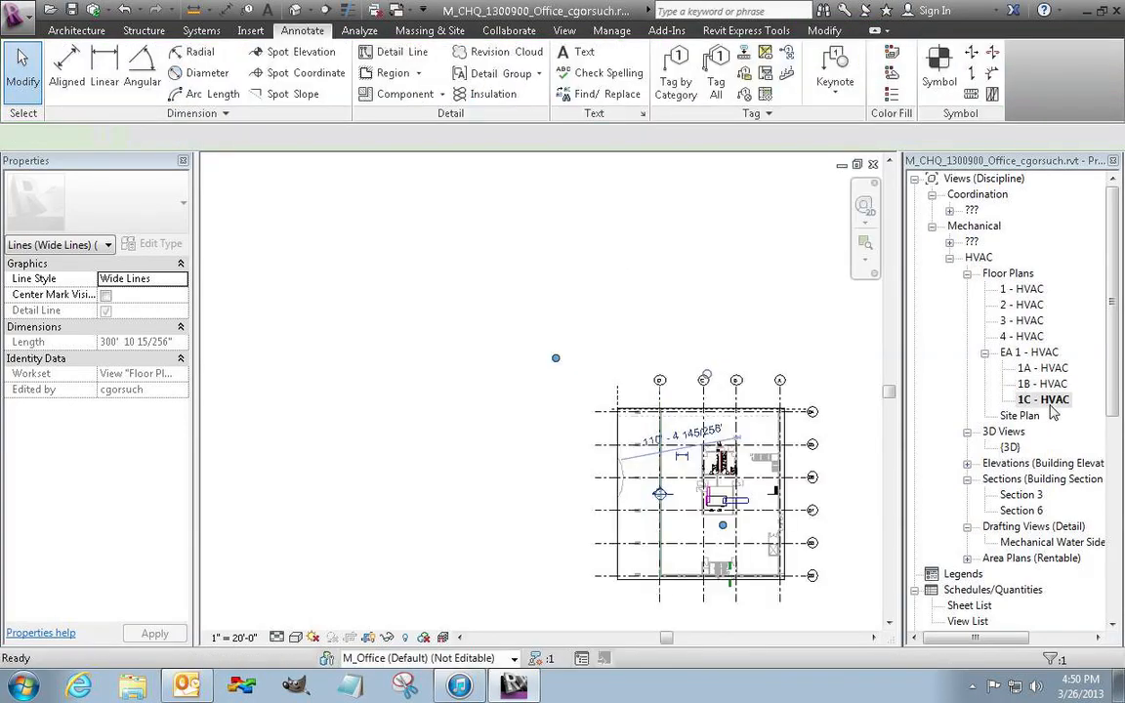
Step: In view 1C - HVAC, shorten the arc detail line at its Section C end to about 213' 5"
left_click(523, 347)
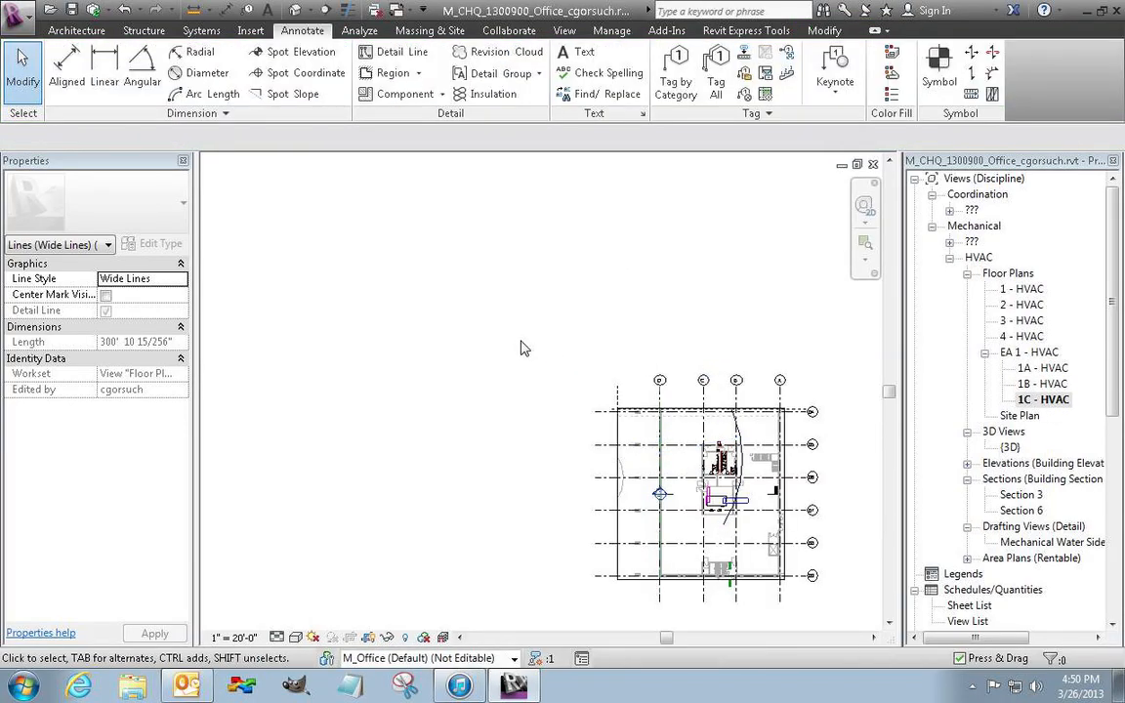
left_click(734, 431)
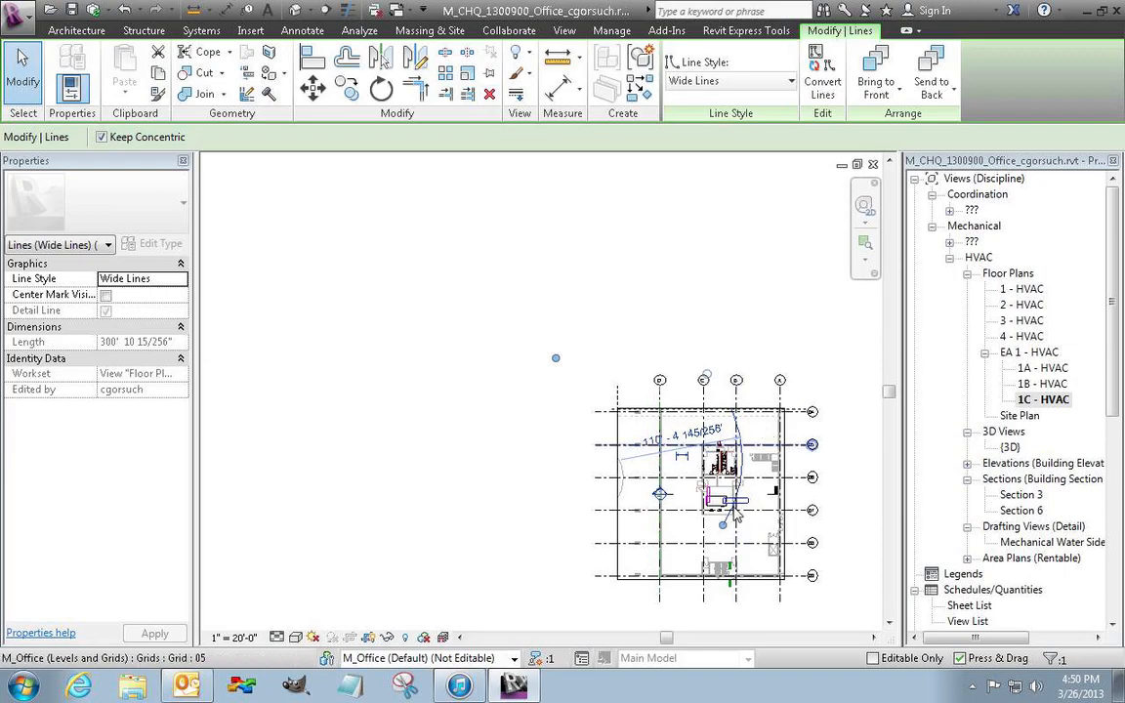
left_click_drag(724, 528, 758, 430)
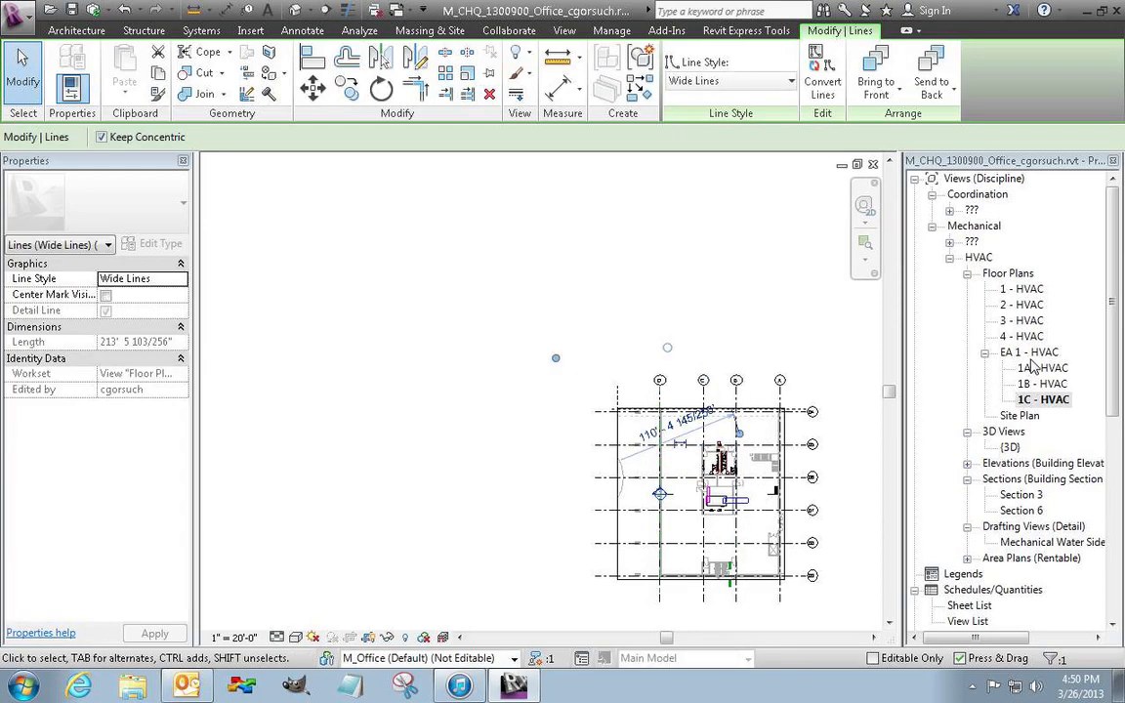
Step: Open the parent plan EA 1 - HVAC and delete the arc detail line
double_click(1041, 354)
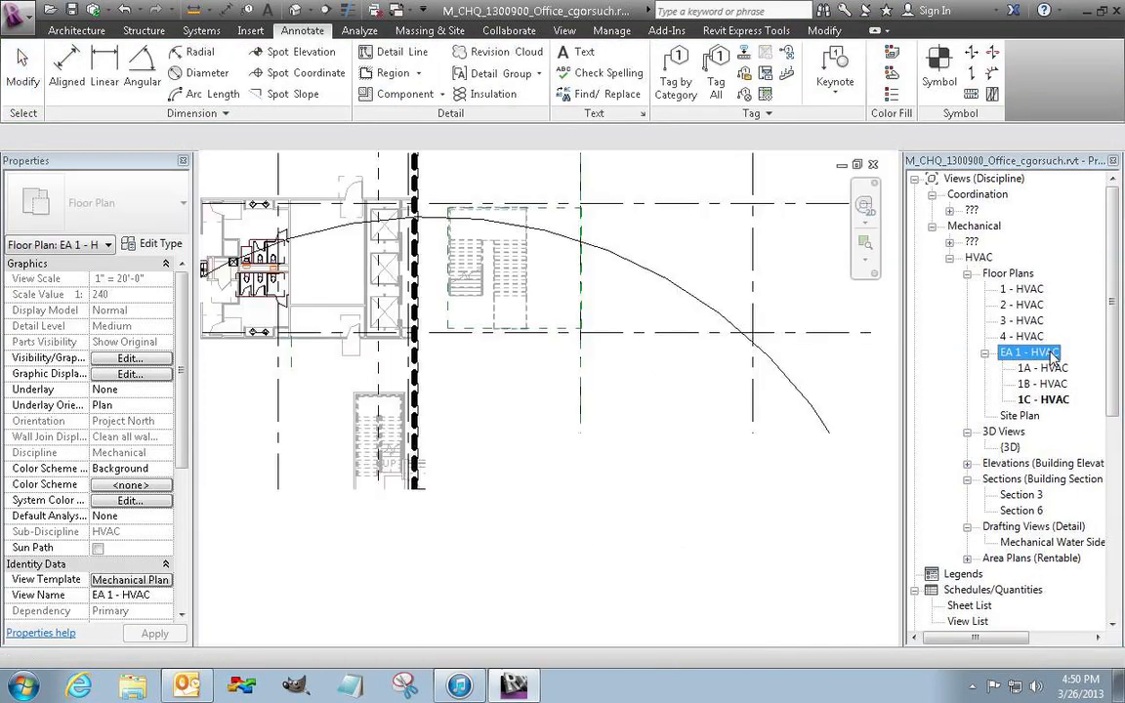
middle_click_drag(849, 470, 598, 274)
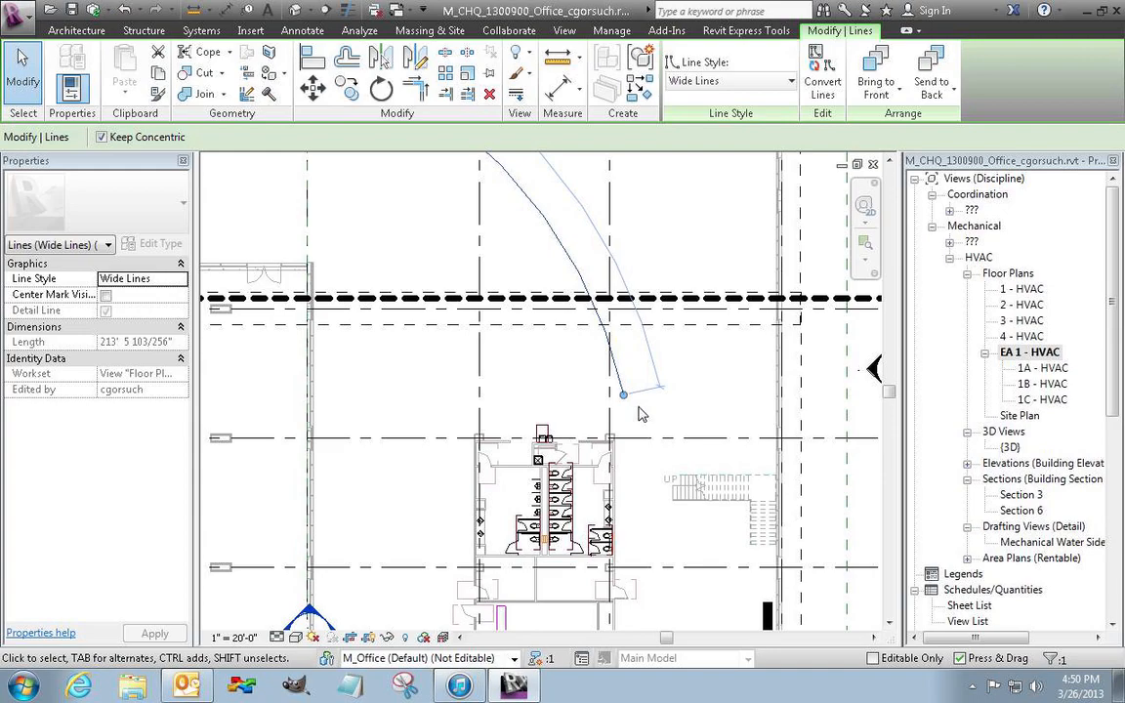
key("Delete")
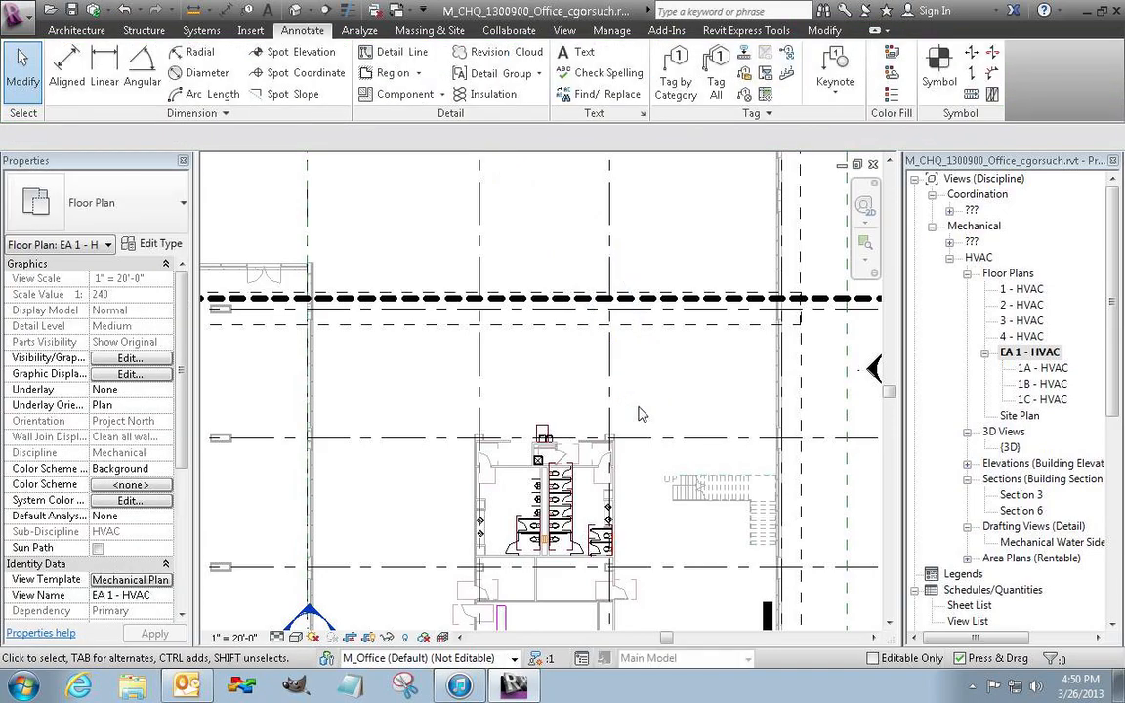
Step: Place a view reference targeting Floor Plan: 1A - HVAC just left of the vertical matchline, above the building's upper wall
middle_click_drag(640, 414, 408, 432)
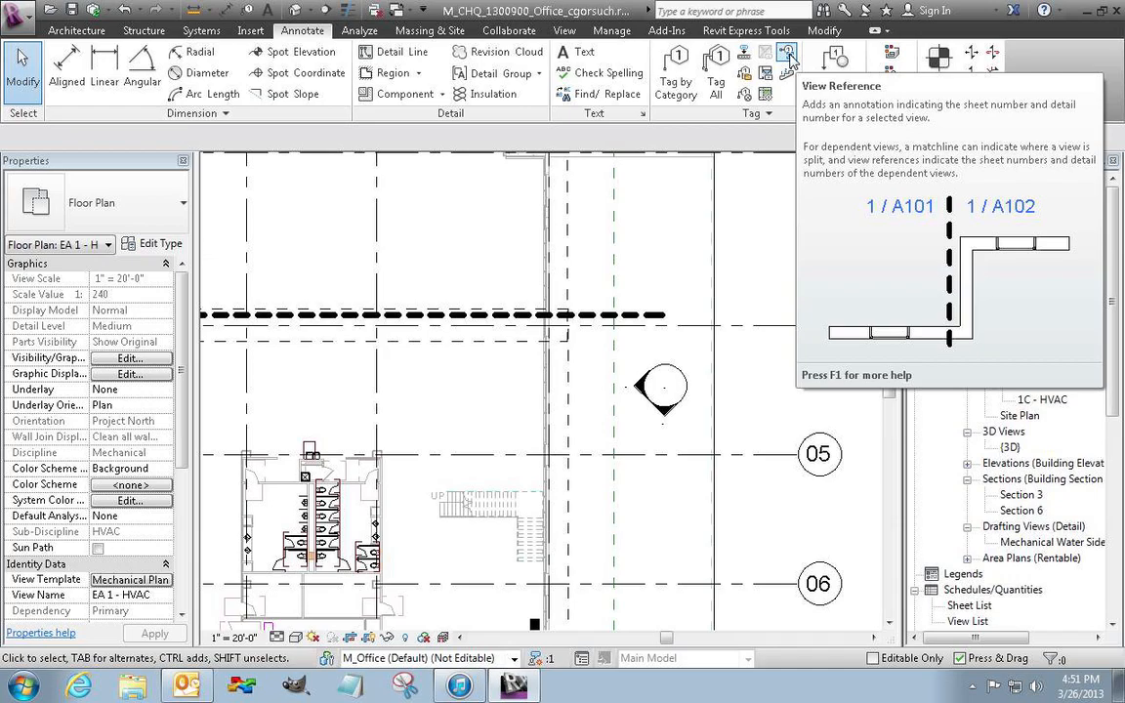
left_click(787, 54)
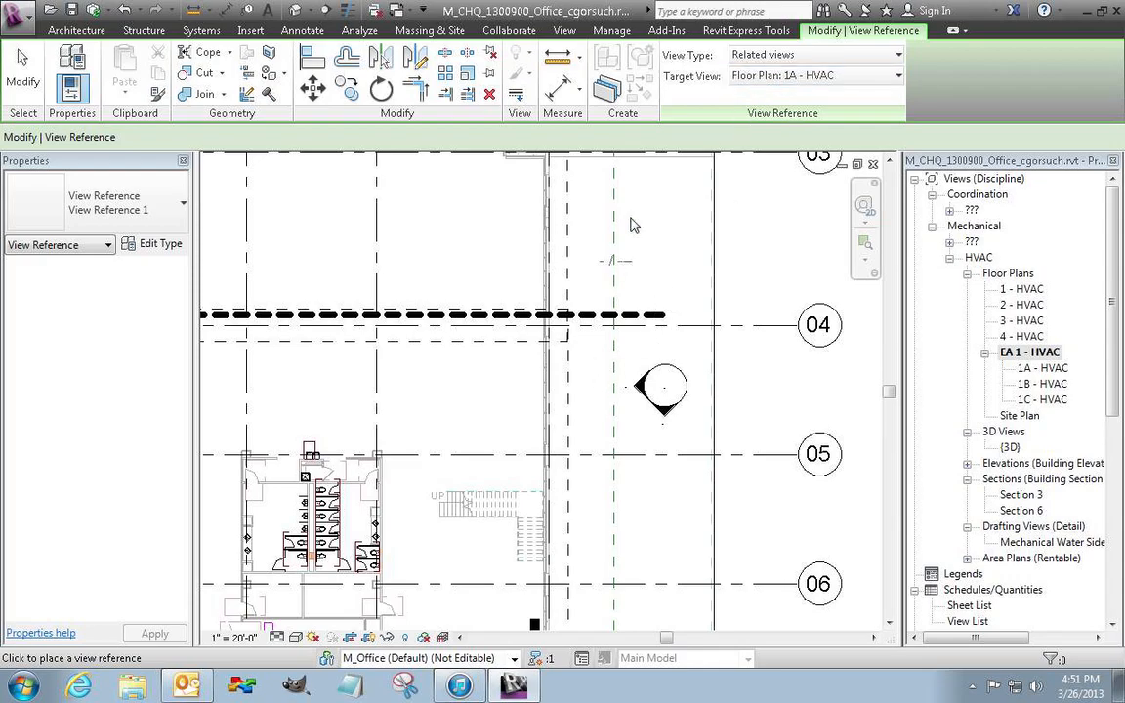
scroll(733, 251, "up", 3)
scroll(703, 251, "down", 8)
scroll(505, 274, "up", 6)
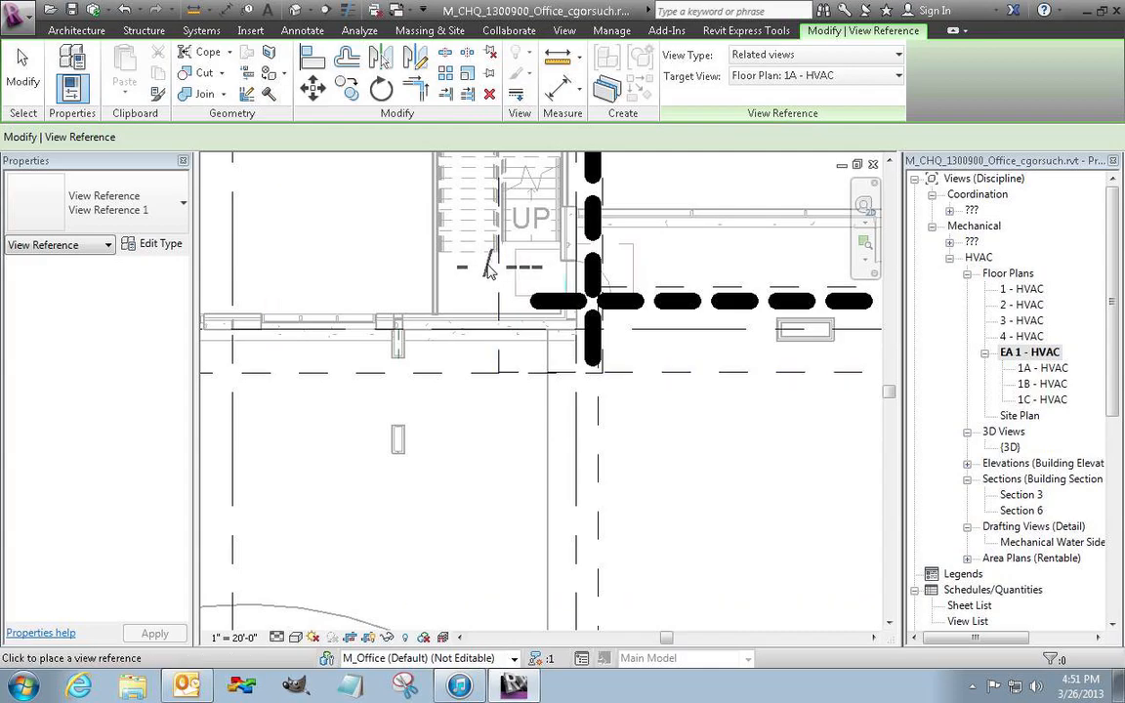
scroll(490, 267, "up", 3)
scroll(492, 268, "down", 7)
middle_click_drag(497, 262, 470, 576)
scroll(432, 280, "up", 5)
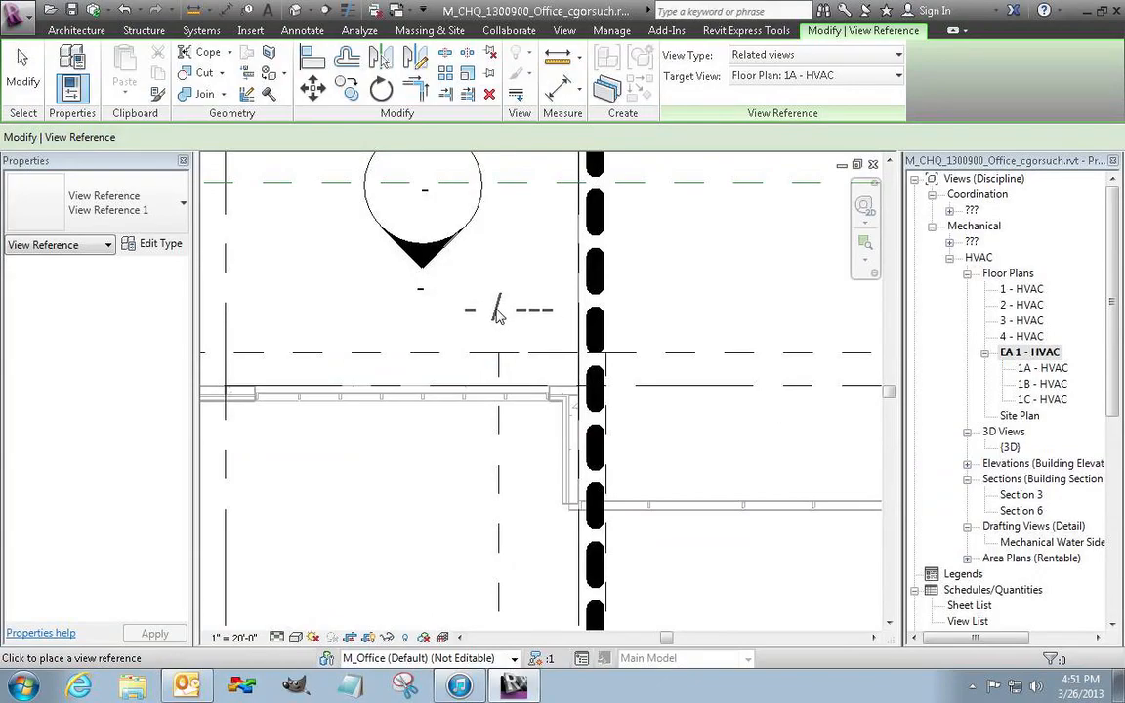
left_click(498, 311)
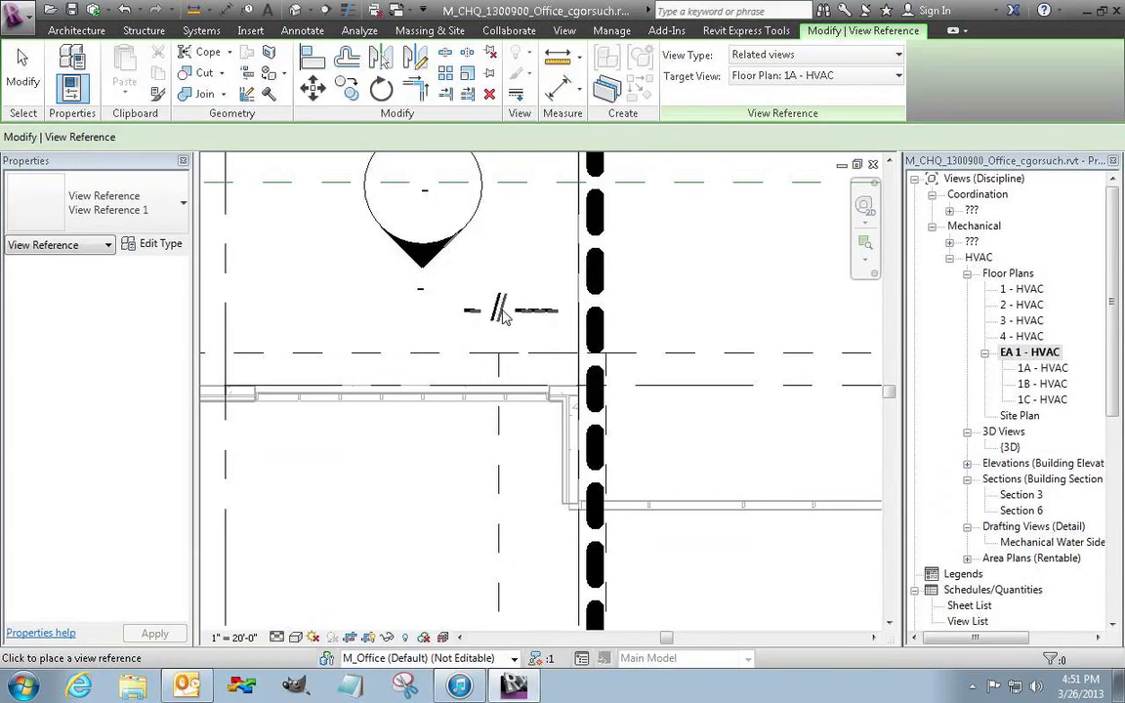
Step: Place a view reference targeting Floor Plan: 1B - HVAC to the right of the vertical matchline, level with the 1A reference
left_click(895, 76)
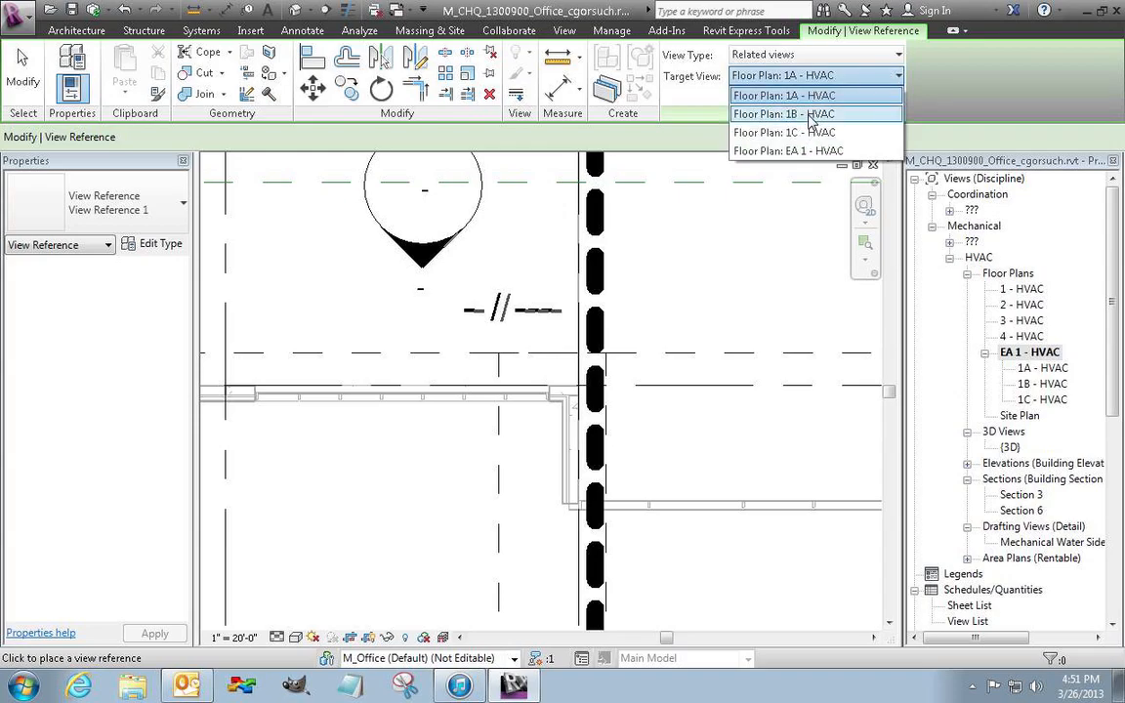
left_click(809, 114)
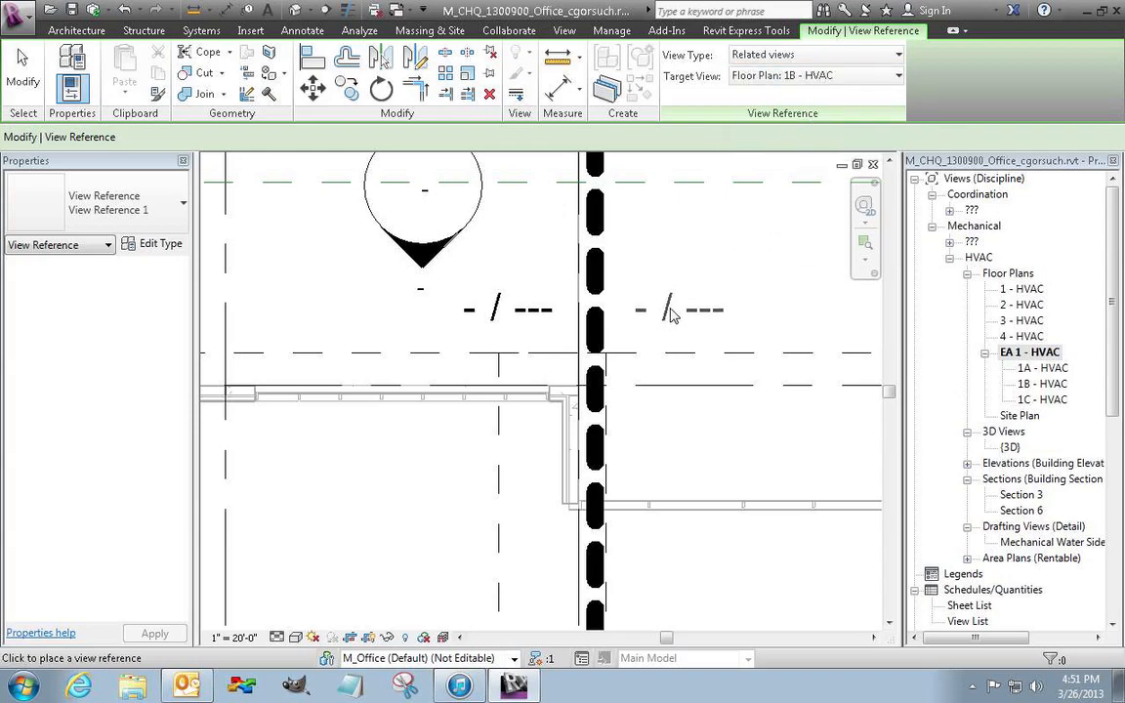
scroll(660, 312, "down", 5)
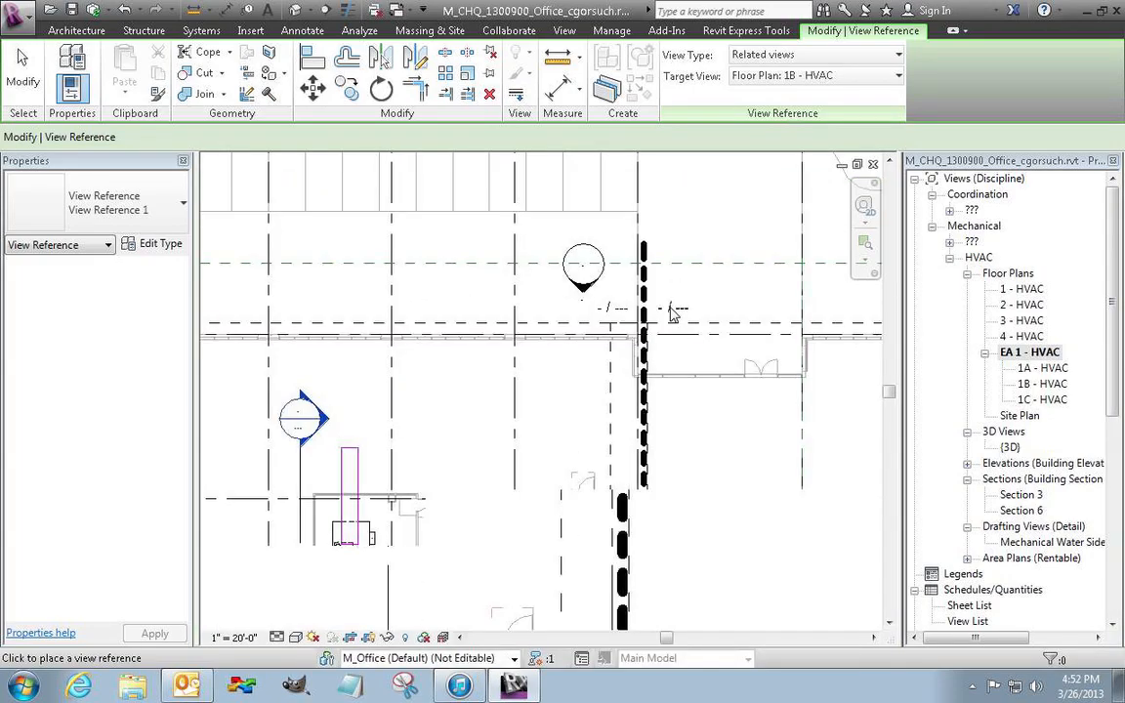
Step: Place view references targeting Floor Plan: 1B - HVAC just above the horizontal matchline, near the vertical matchline and near its far end
scroll(590, 332, "up", 4)
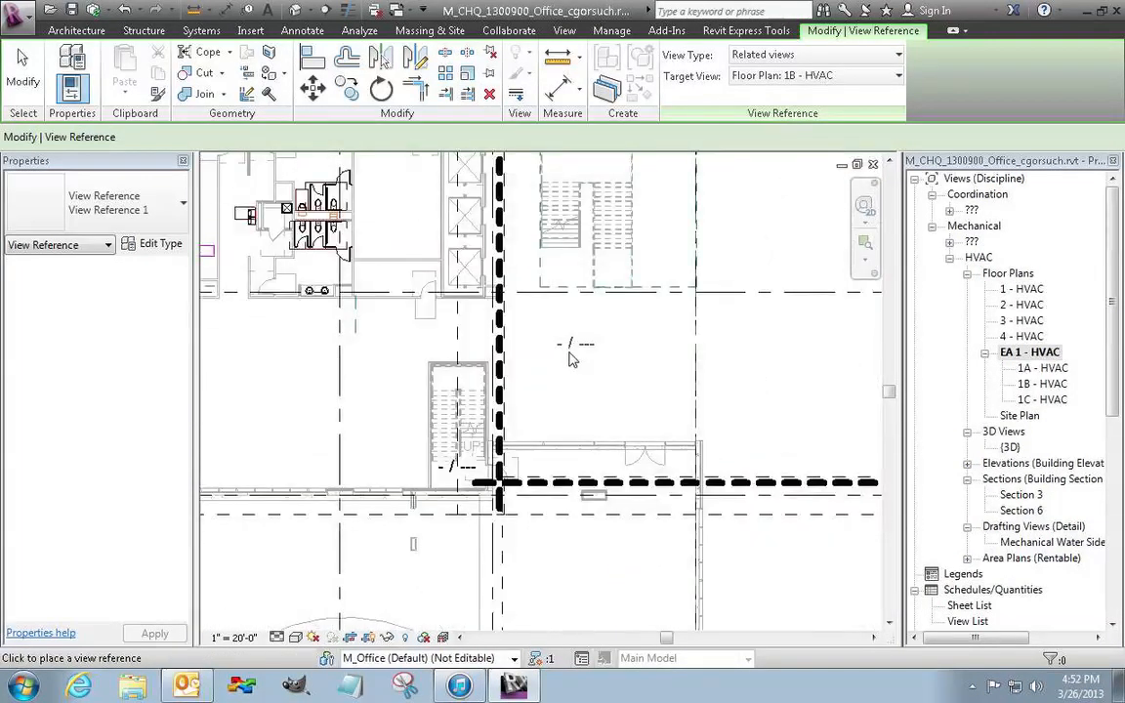
left_click(541, 466)
middle_click_drag(786, 465, 46, 454)
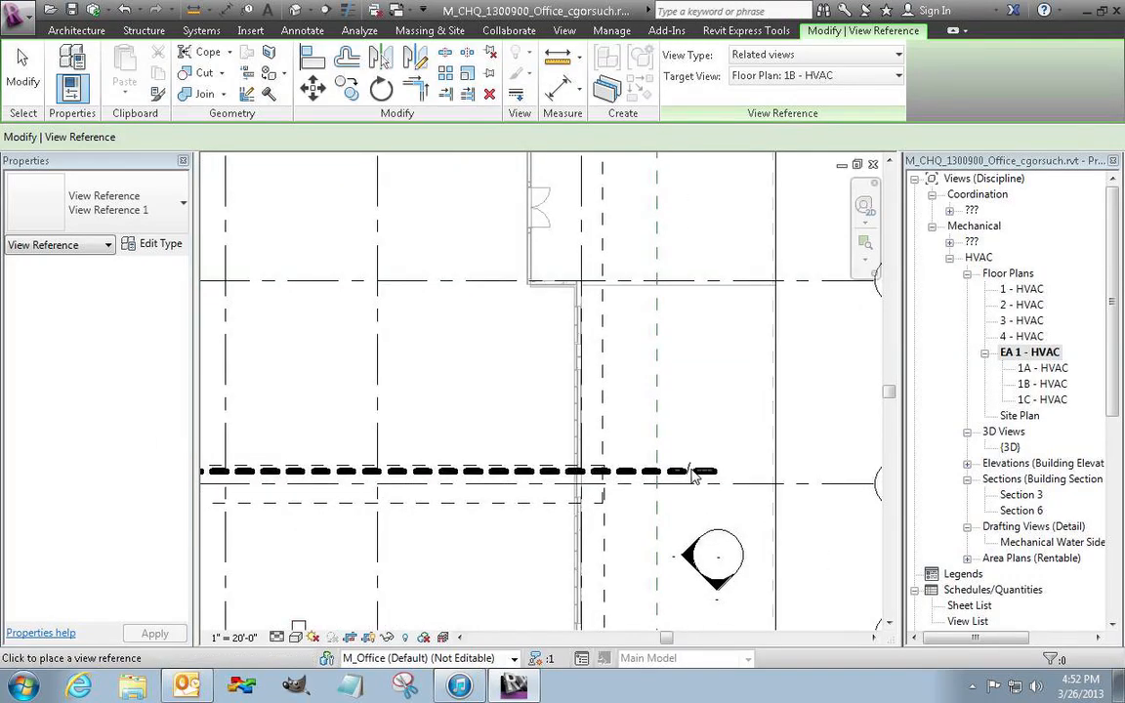
left_click(644, 451)
Step: Place view references targeting Floor Plan: 1C - HVAC just below the horizontal matchline, opposite the 1B references
left_click(816, 75)
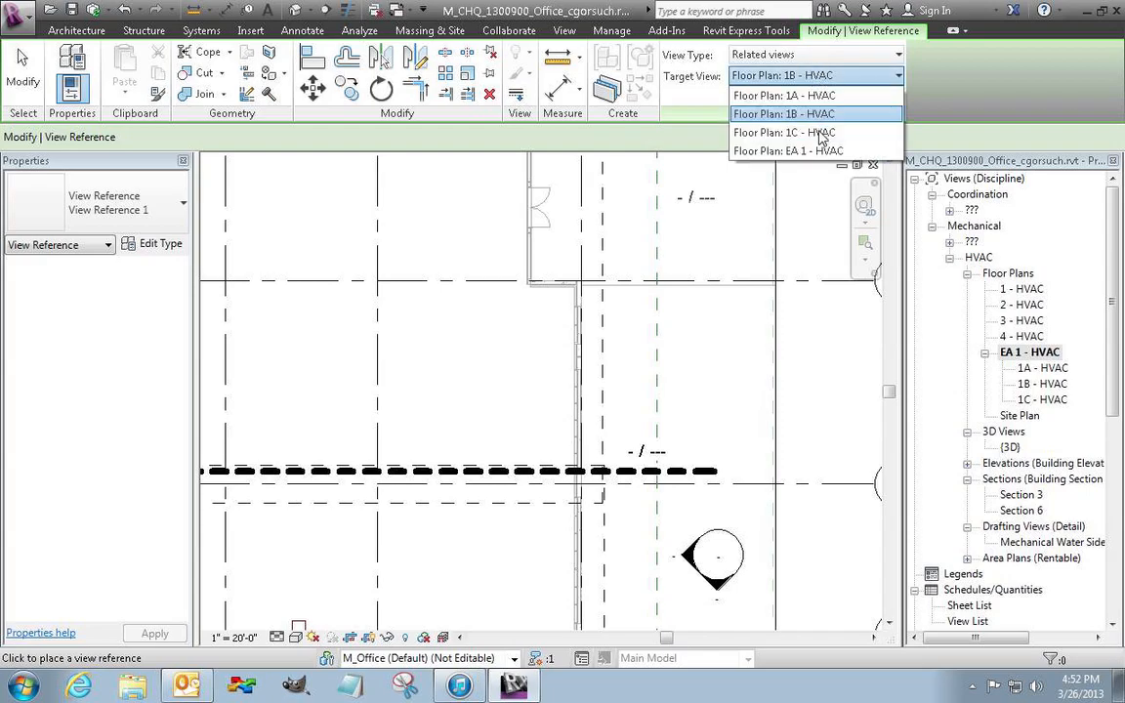
left_click(822, 133)
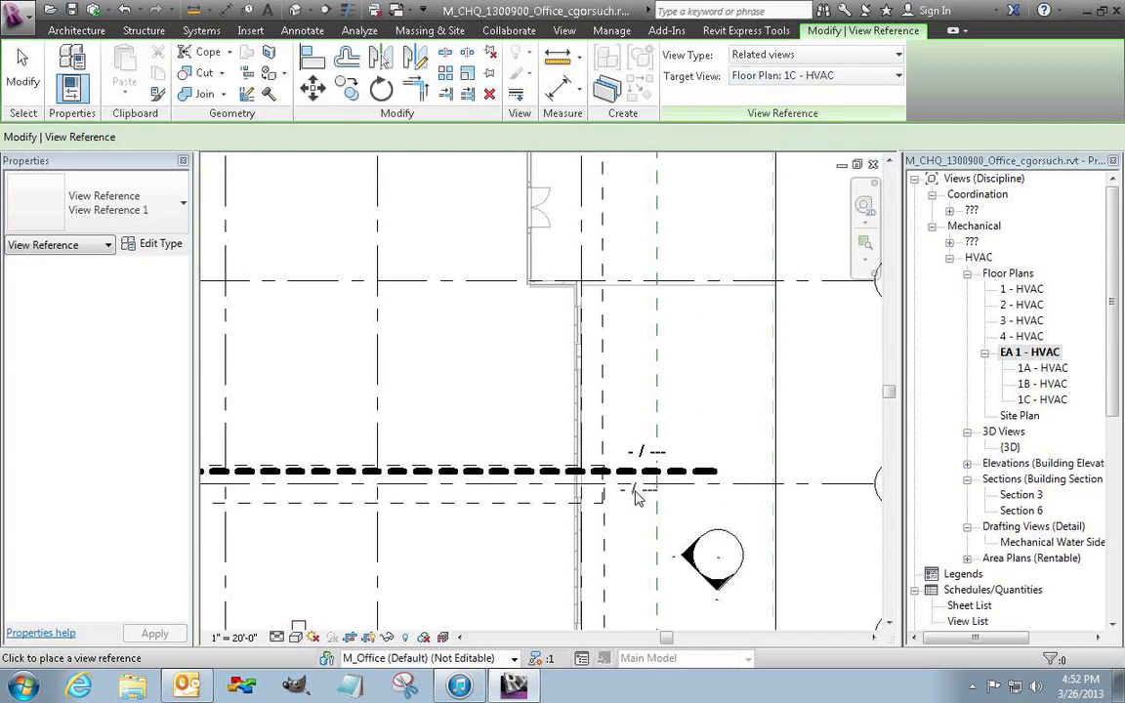
middle_click_drag(517, 504, 943, 518)
scroll(283, 512, "up", 1)
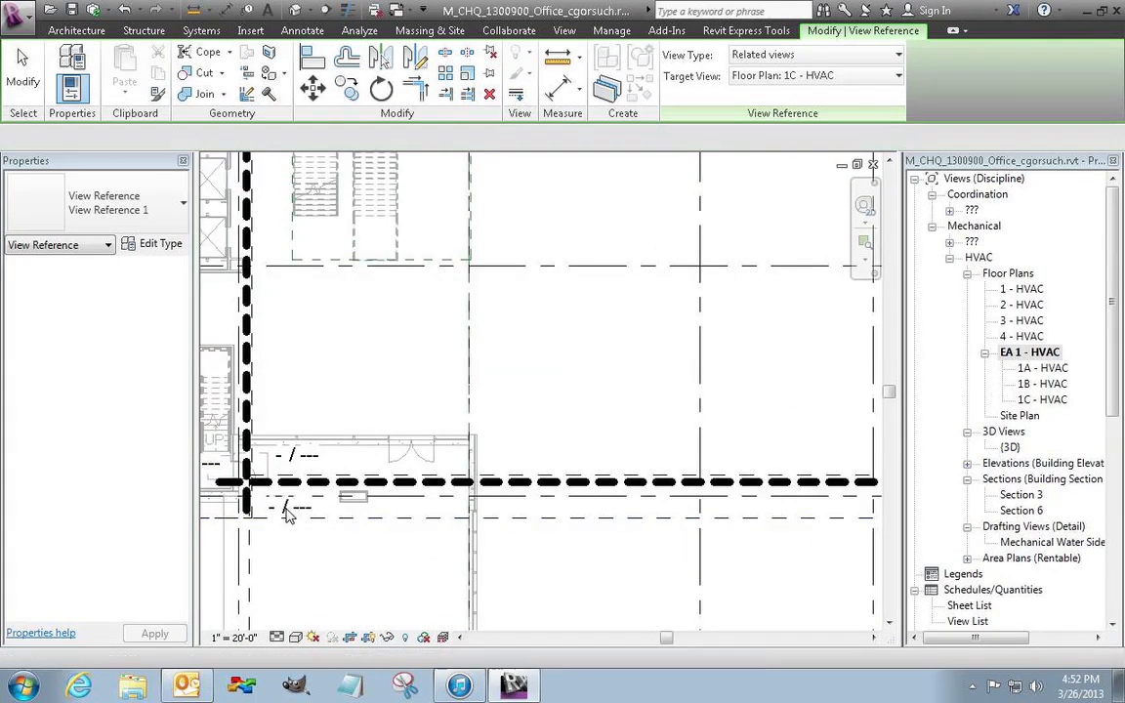
left_click(283, 512)
key("Escape")
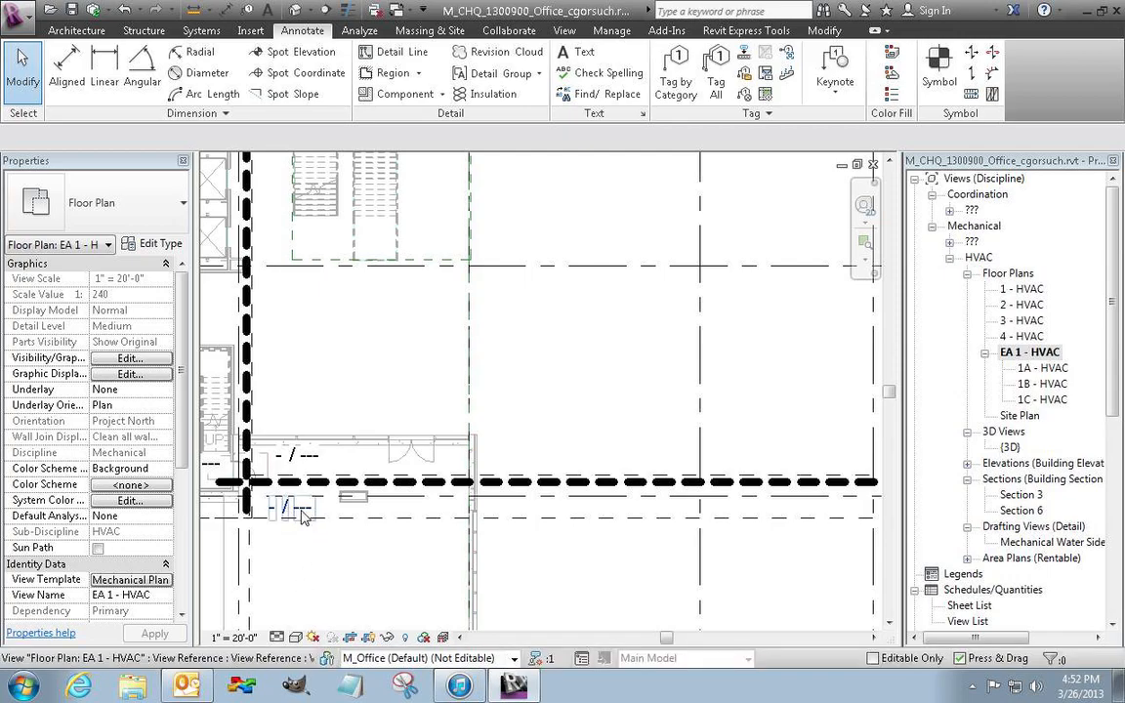
Step: Check the available target views for the 1C view reference below the matchline without changing its target
left_click(290, 520)
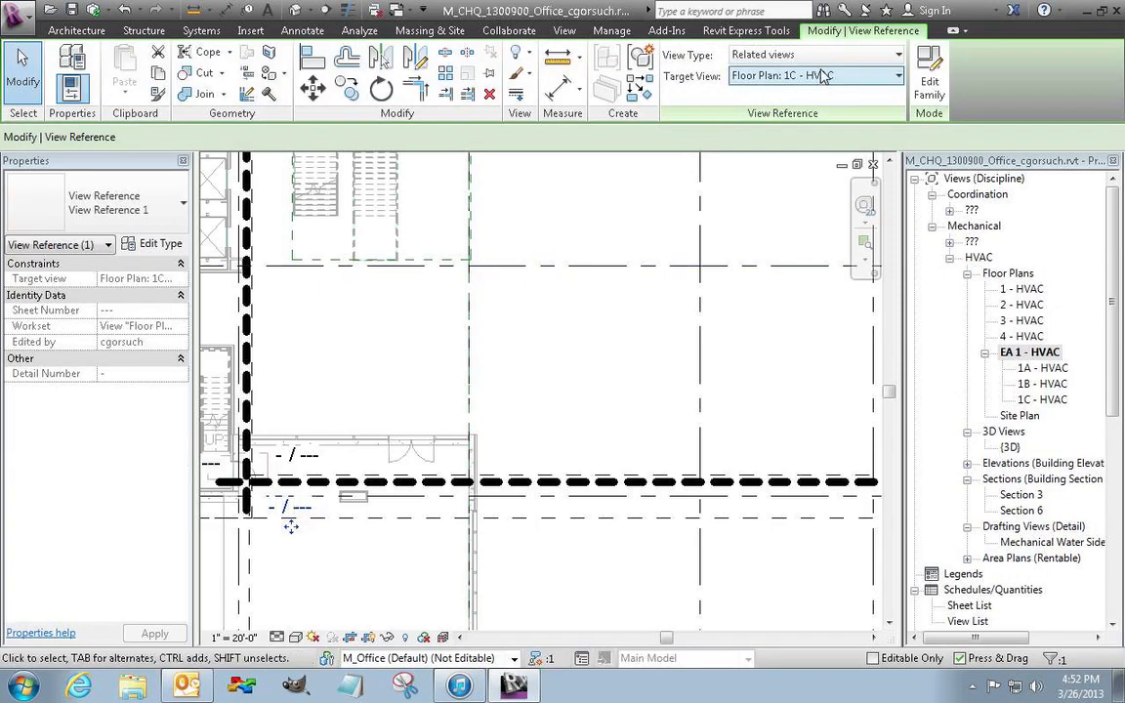
left_click(879, 78)
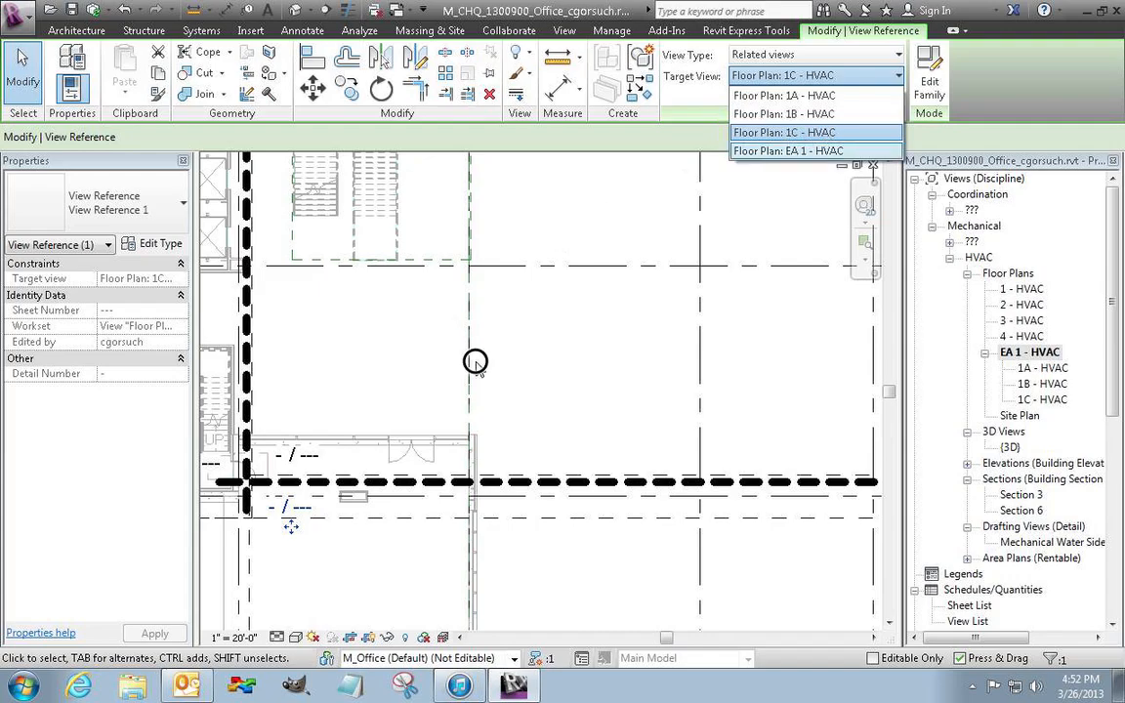
left_click(541, 360)
left_click(540, 359)
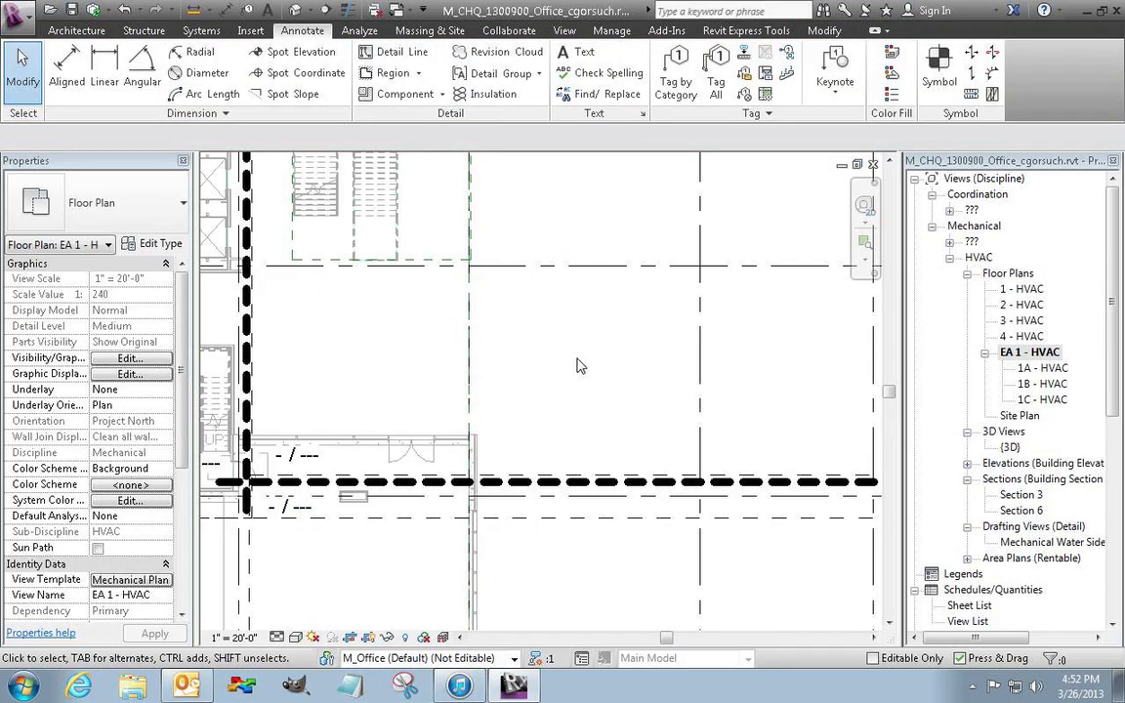
Step: Try to exclude View Scale from the Mechanical Plan view template assigned to EA 1 - HVAC
left_click(1037, 353)
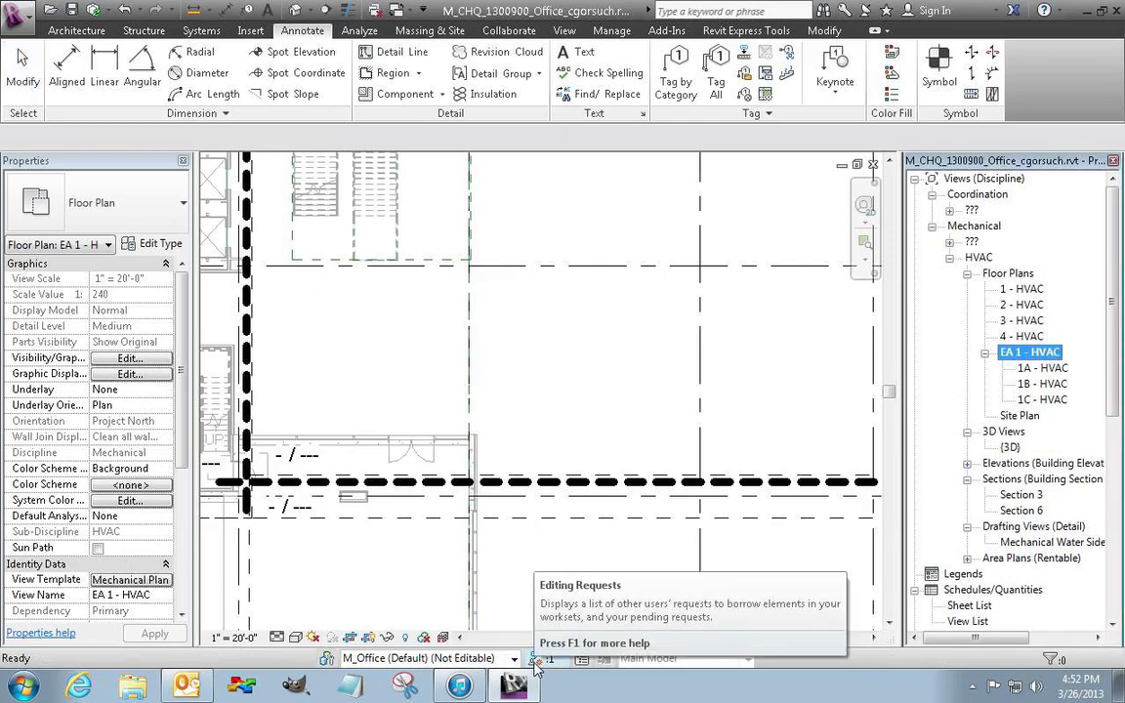
left_click(160, 582)
left_click(766, 227)
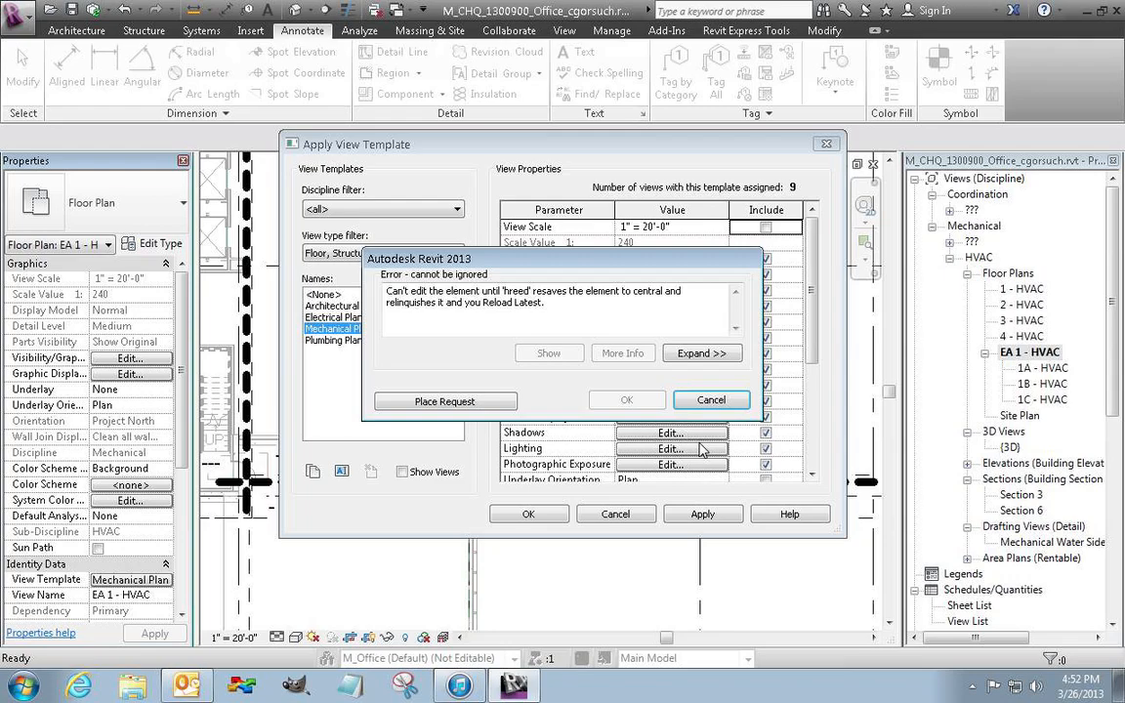
left_click(711, 399)
left_click(636, 515)
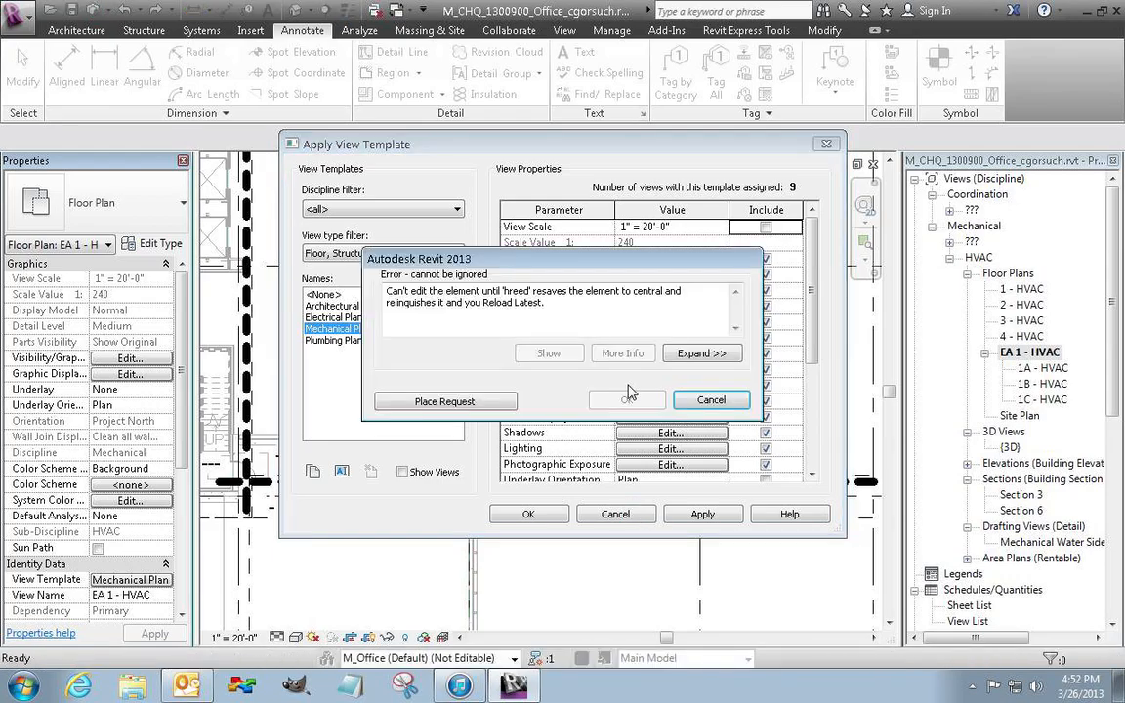
left_click(690, 400)
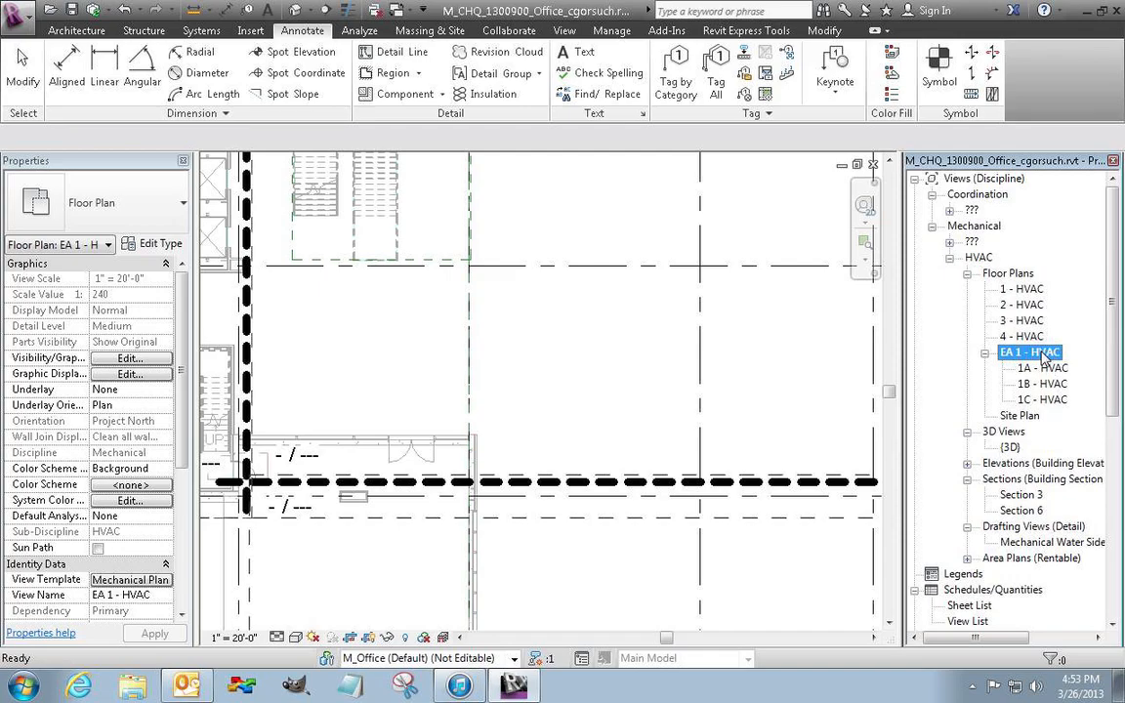
Step: Review the view properties of EA 1 - HVAC, its dependent views and plan 1 - HVAC, and examine the whole parent plan
double_click(1047, 354)
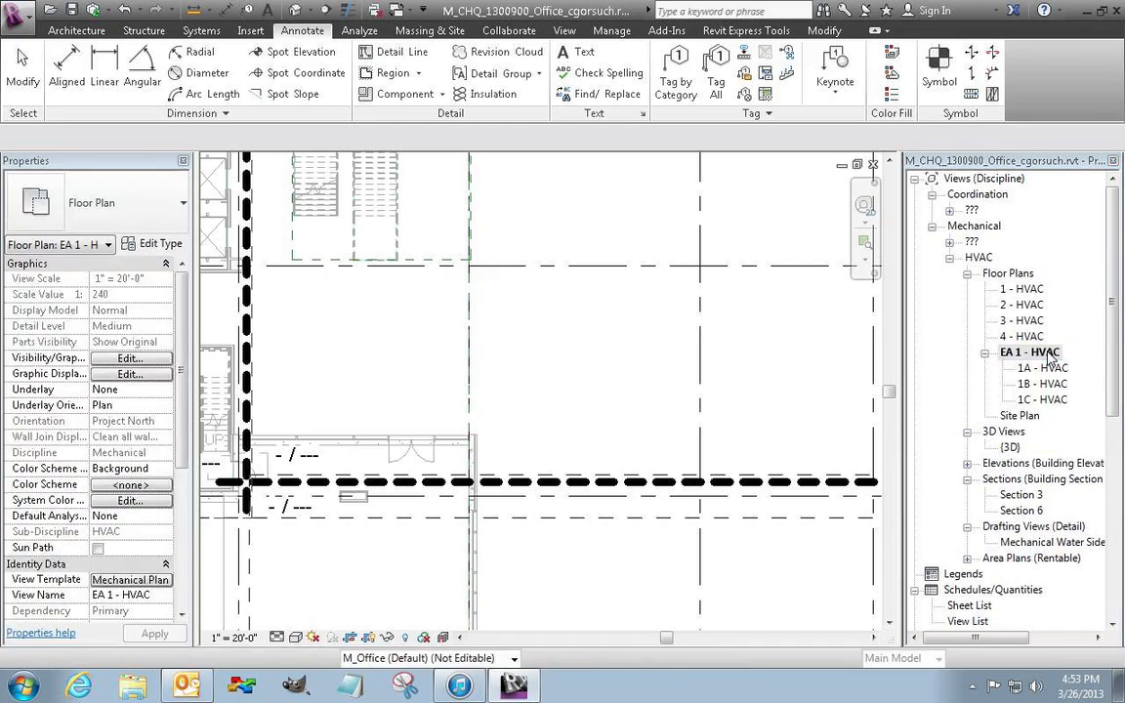
left_click(1043, 385)
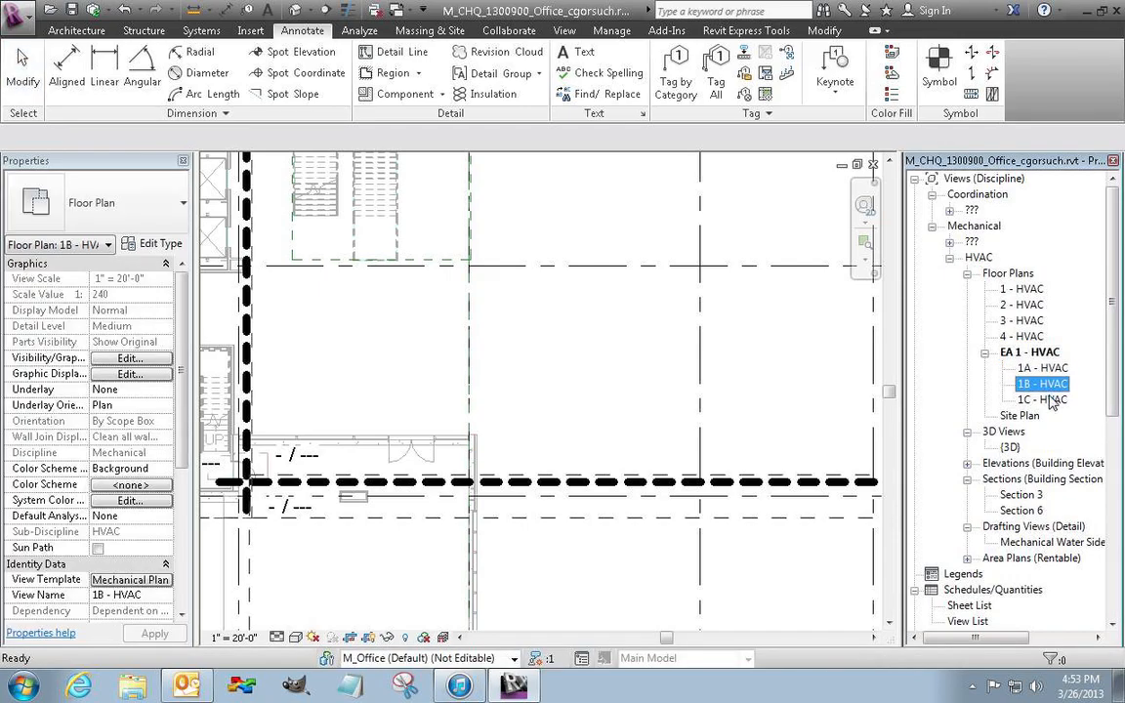
left_click(1045, 399)
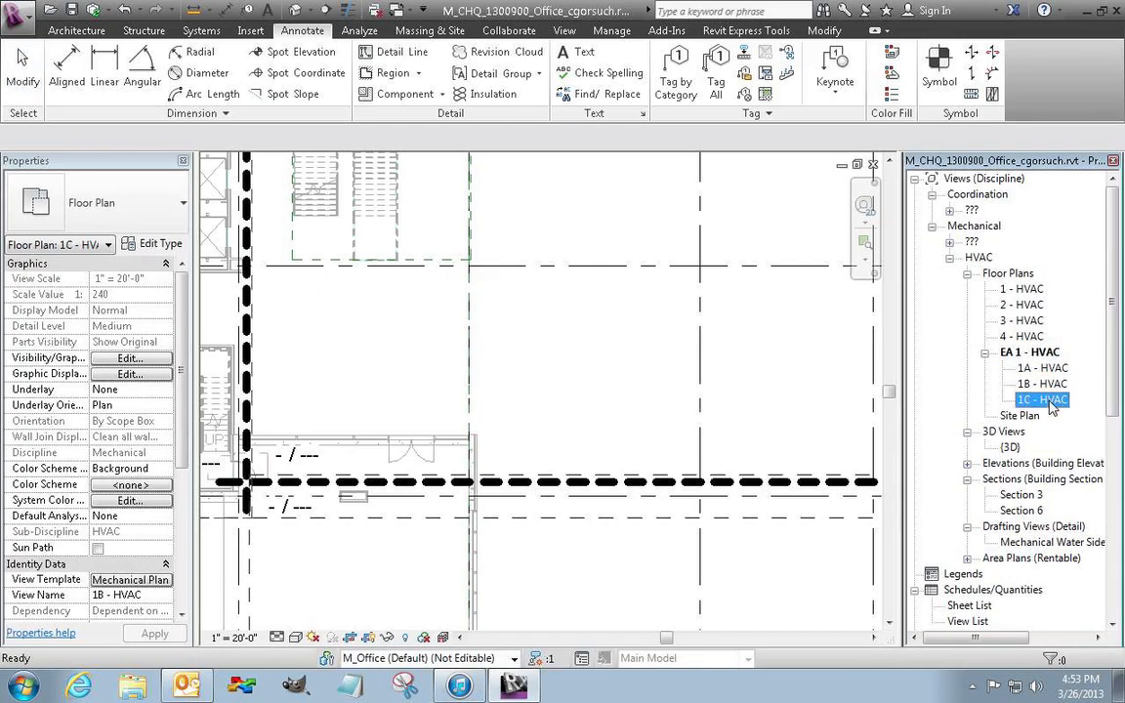
left_click(1033, 290)
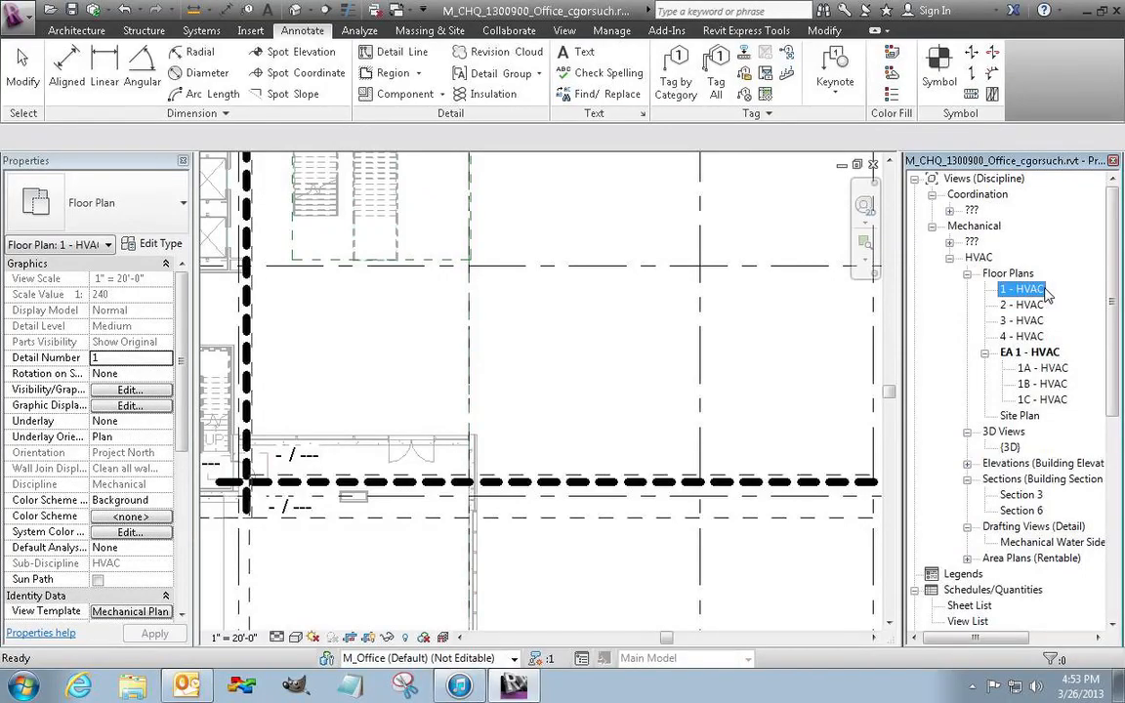
left_click(1048, 355)
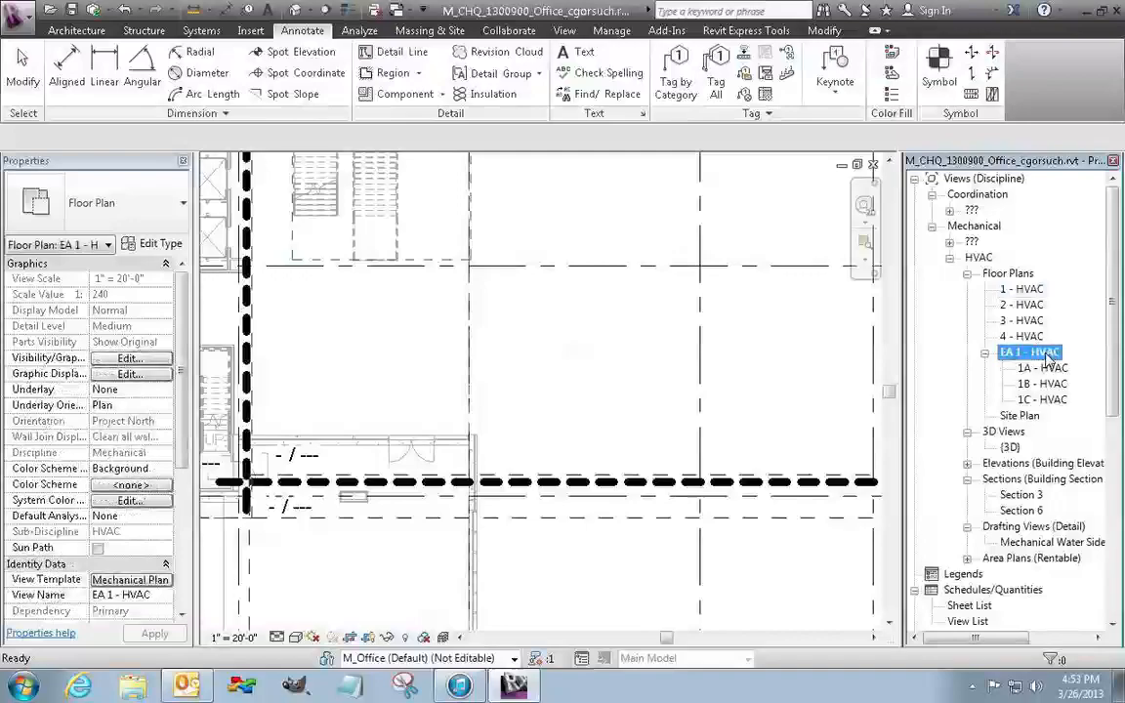
left_click(1042, 368)
left_click(1043, 384)
left_click(1045, 401)
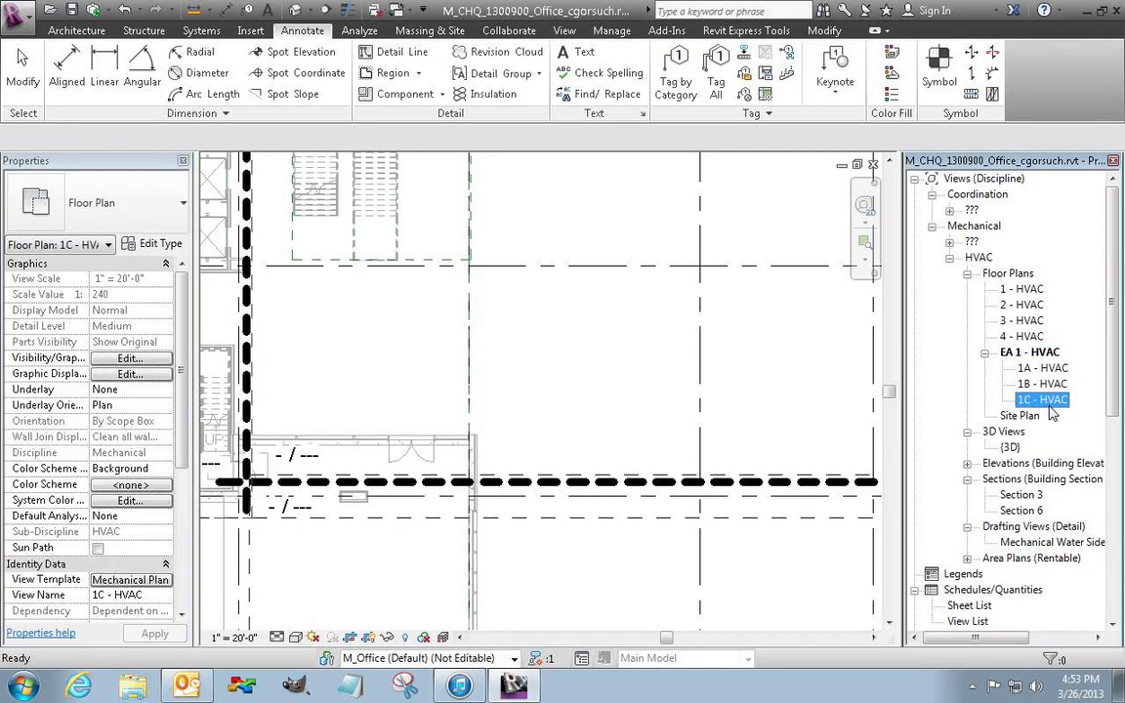
right_click(796, 395)
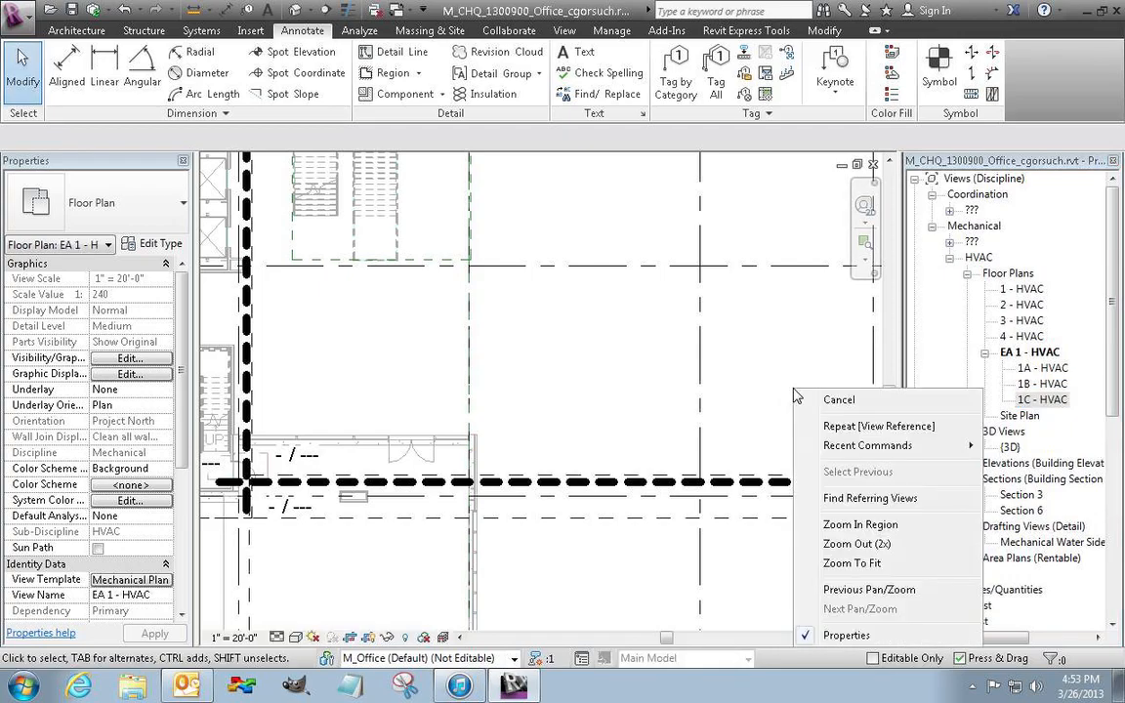
left_click(835, 563)
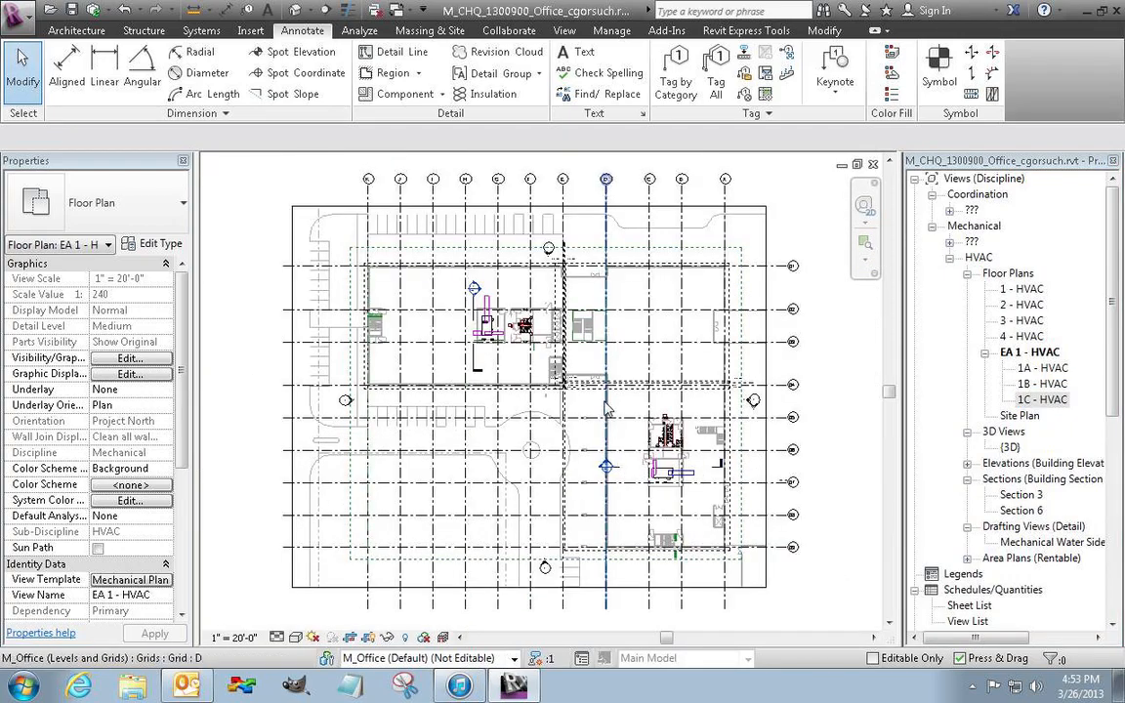